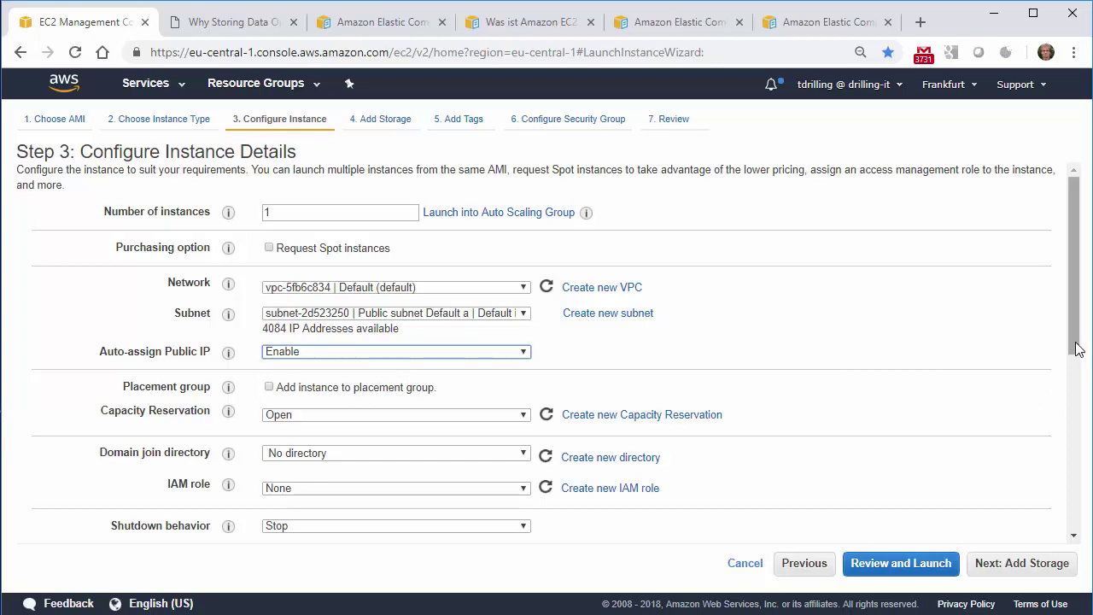
- Keep the remaining instance, storage, tag and new security group defaults, and start the launch from the review to reach key pair selection
{"action": "left_click_drag", "start_coordinate": [1077, 349], "coordinate": [1057, 531]}
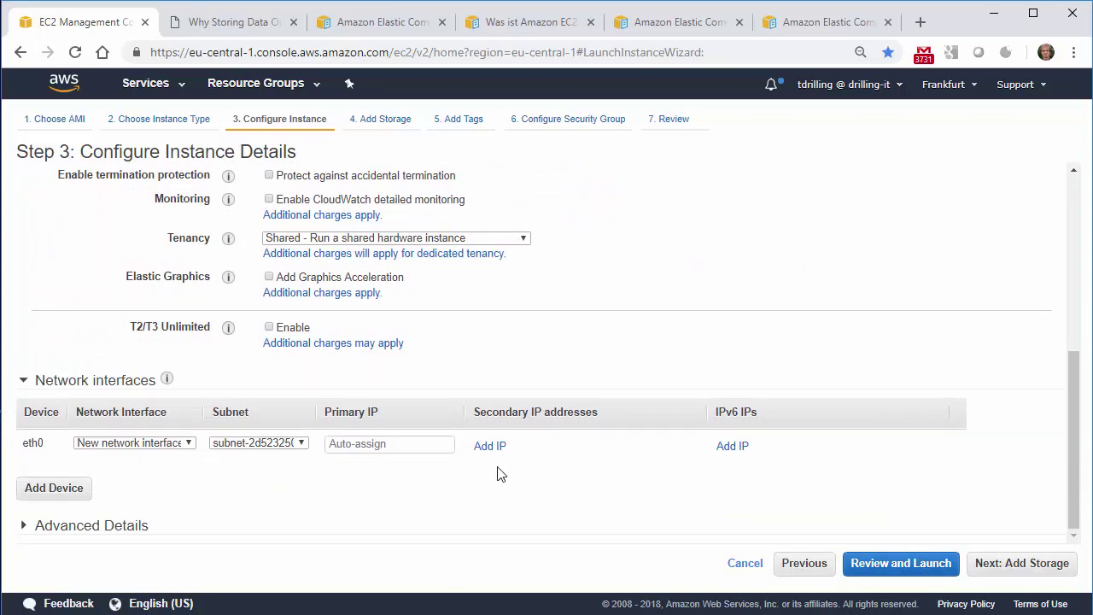
{"action": "mouse_move", "coordinate": [1066, 419]}
{"action": "left_mouse_down"}
{"action": "mouse_move", "coordinate": [1066, 267]}
{"action": "mouse_move", "coordinate": [1063, 425]}
{"action": "left_mouse_up"}
{"action": "left_click", "coordinate": [1029, 566]}
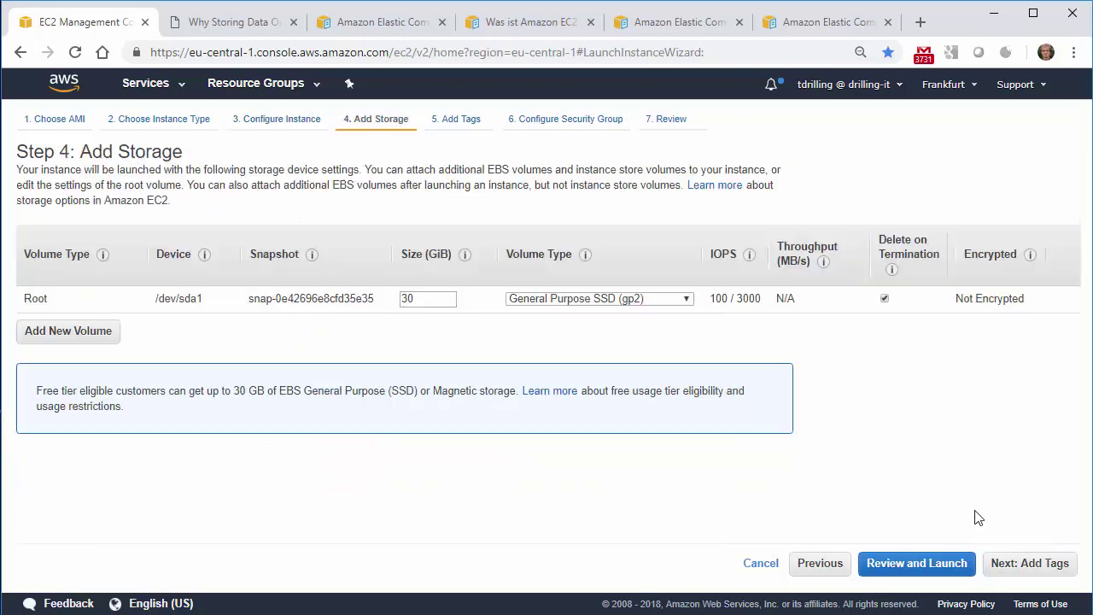
{"action": "left_click", "coordinate": [1036, 578]}
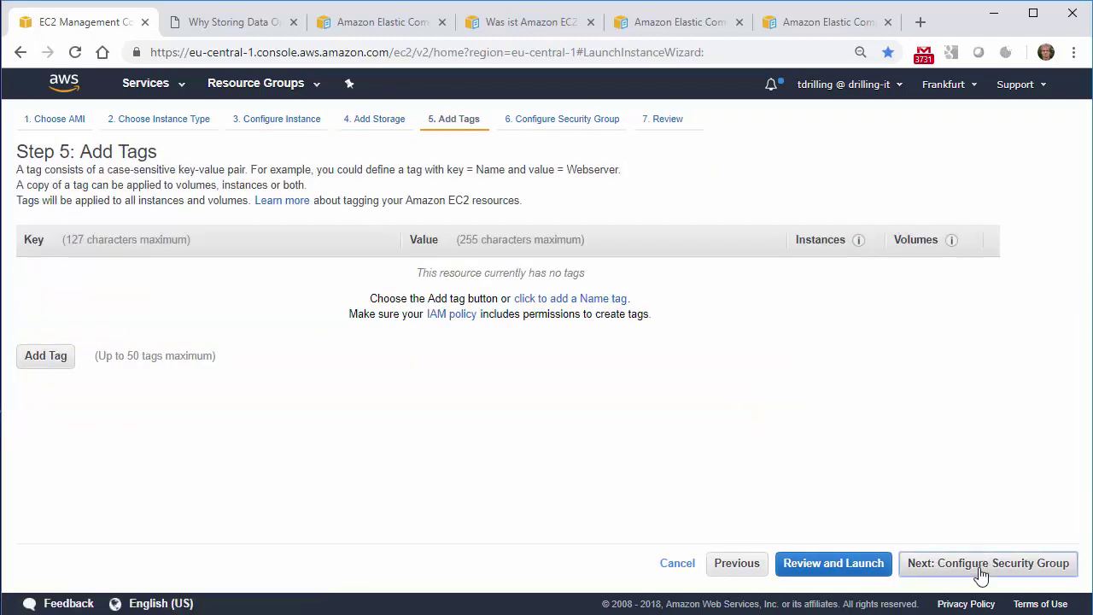
{"action": "left_click", "coordinate": [981, 574]}
{"action": "left_click", "coordinate": [1015, 563]}
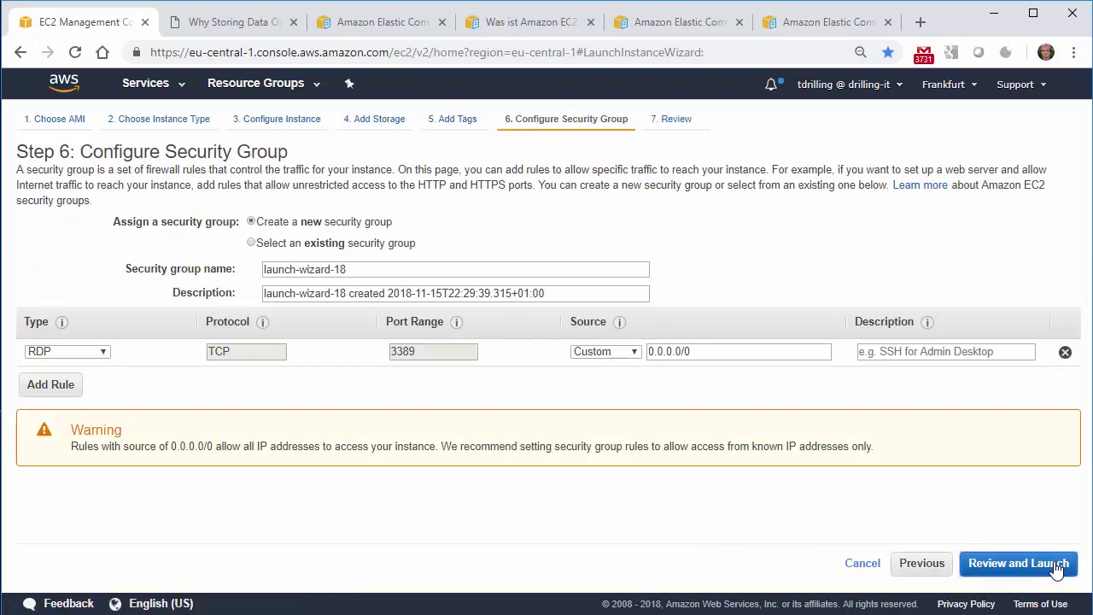
{"action": "left_click", "coordinate": [1049, 563]}
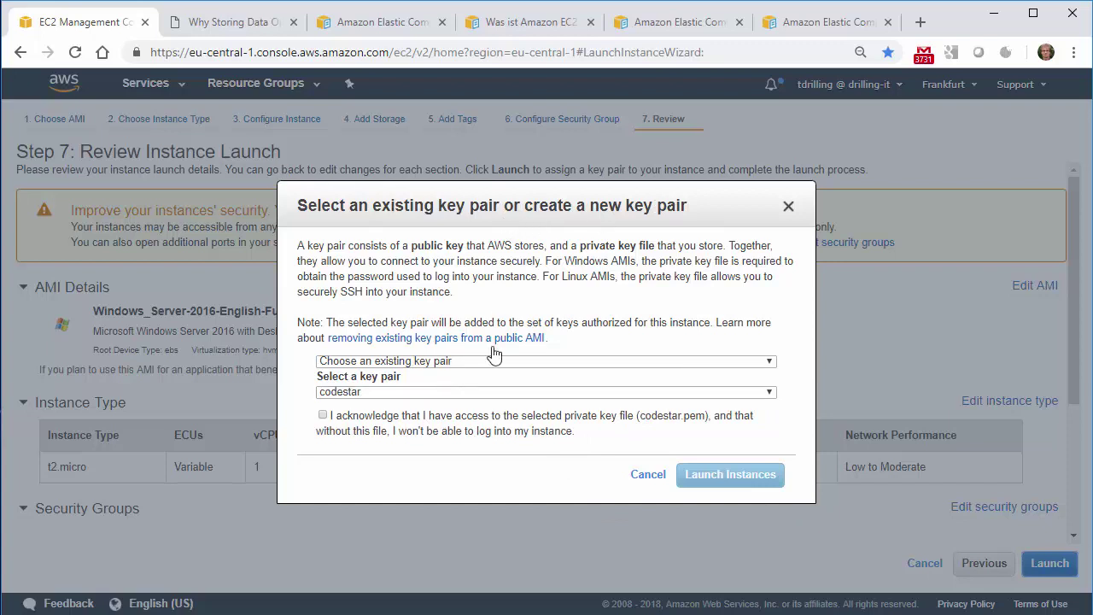
{"action": "left_click", "coordinate": [434, 362]}
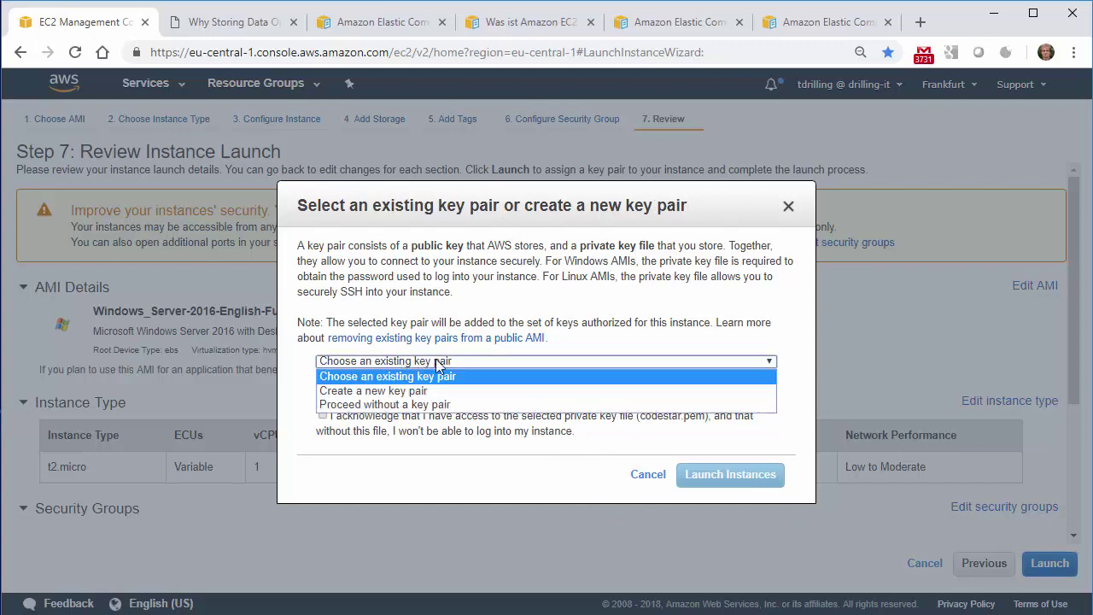
{"action": "left_click", "coordinate": [431, 337]}
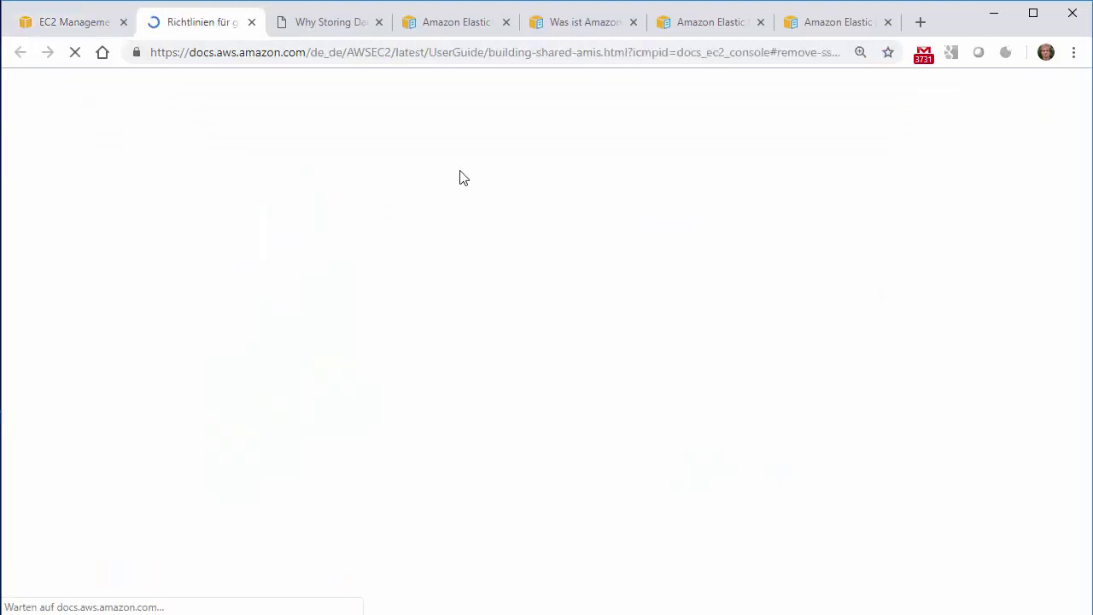
{"action": "left_click", "coordinate": [72, 21]}
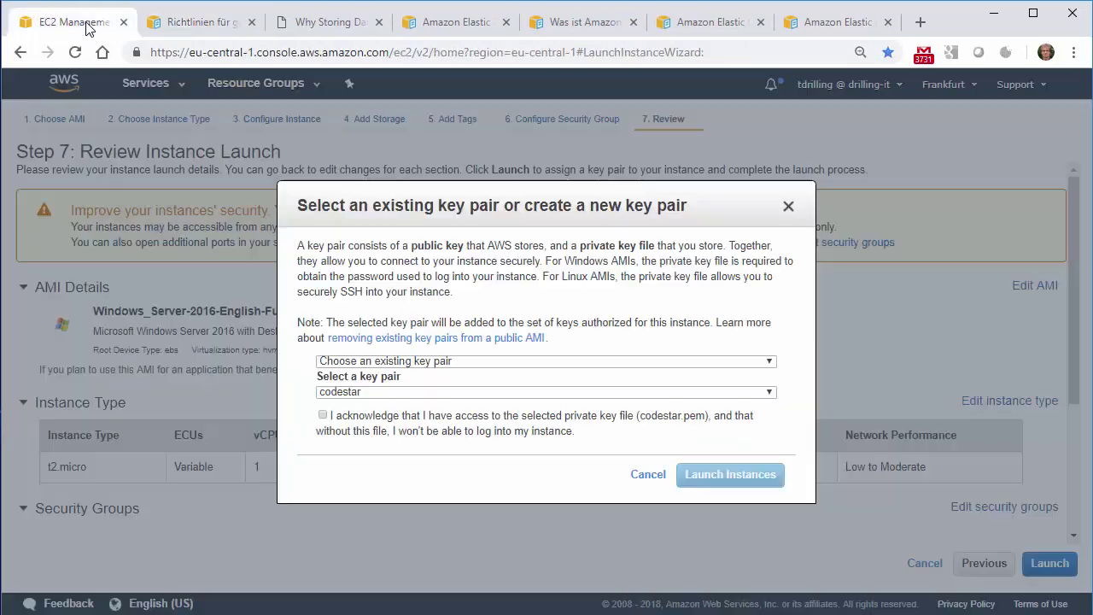
- Create and download a new key pair named demokey5, and launch the instance with it
{"action": "left_click", "coordinate": [376, 361]}
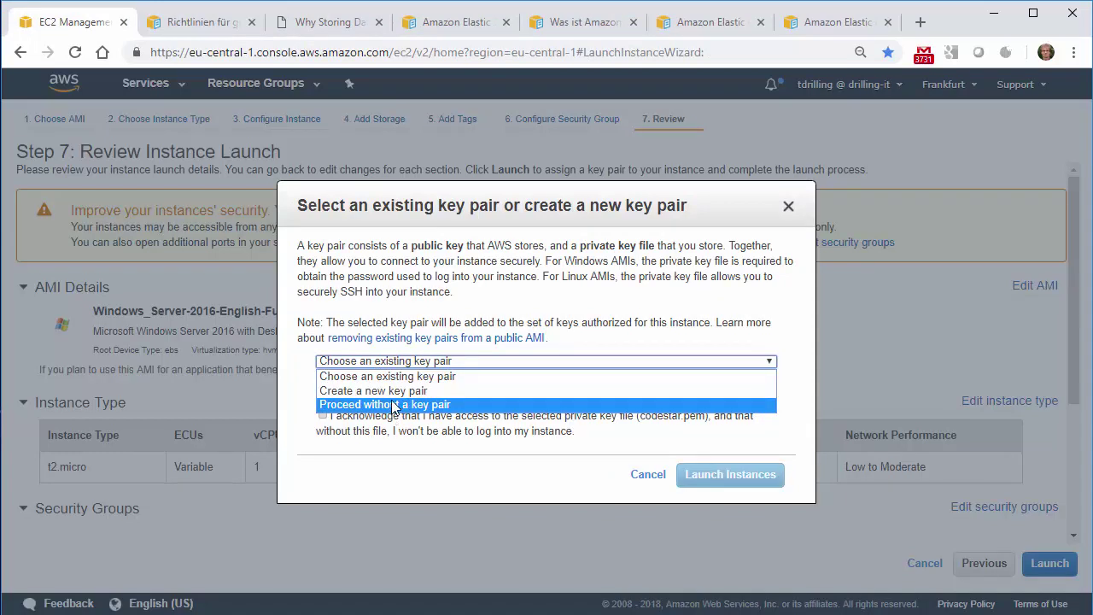
{"action": "left_click", "coordinate": [391, 392]}
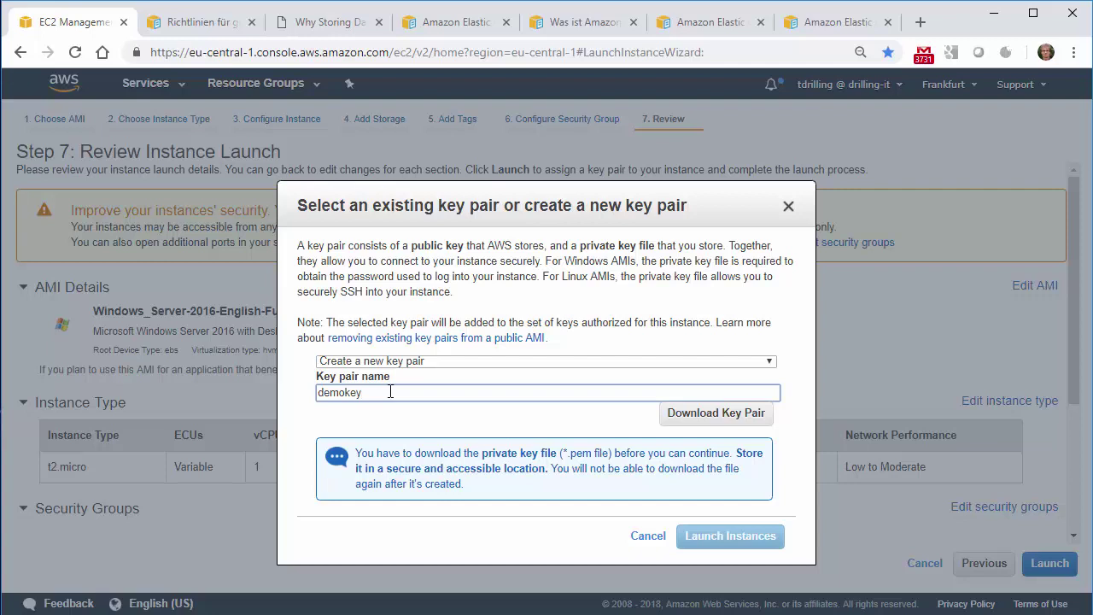
{"action": "type", "text": "demokey5"}
{"action": "left_click", "coordinate": [713, 418]}
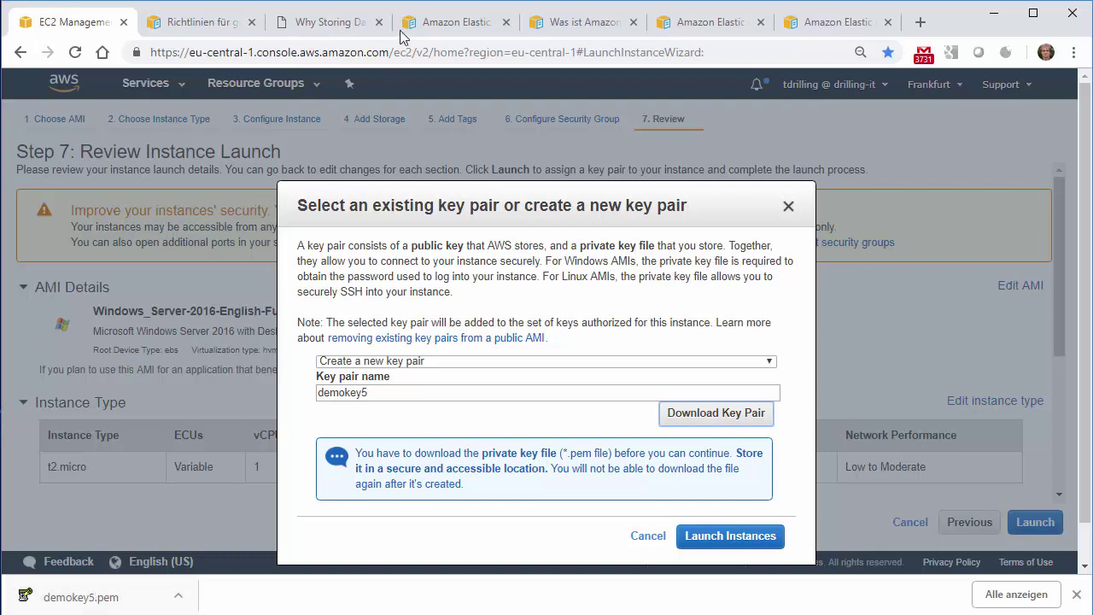
{"action": "left_click", "coordinate": [748, 535]}
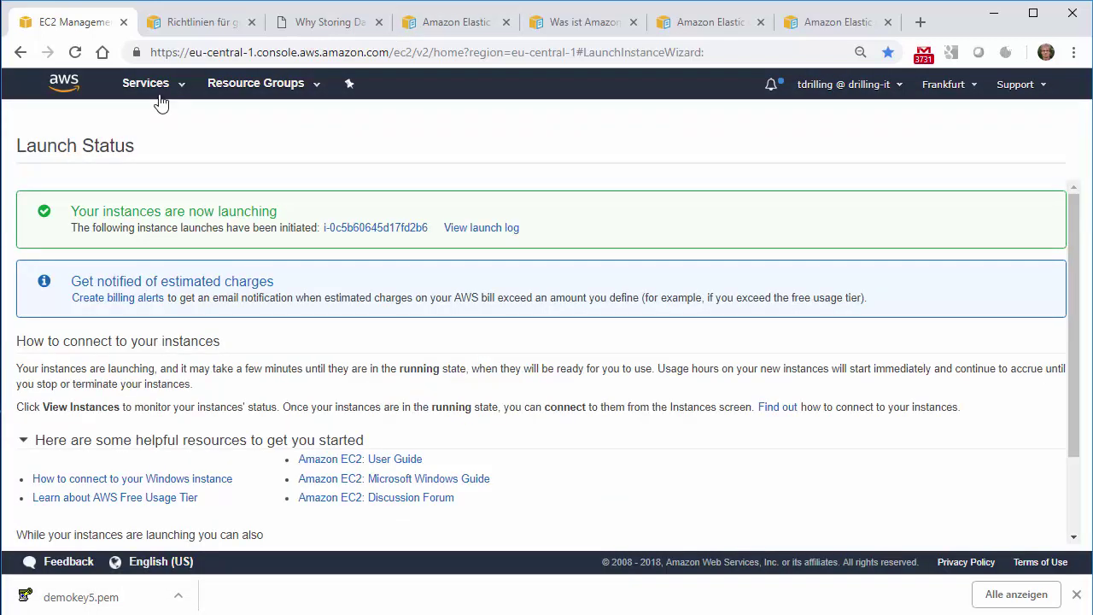
- Go to the EC2 dashboard, open the instance list and look for the newly launched instance
{"action": "left_click", "coordinate": [152, 90]}
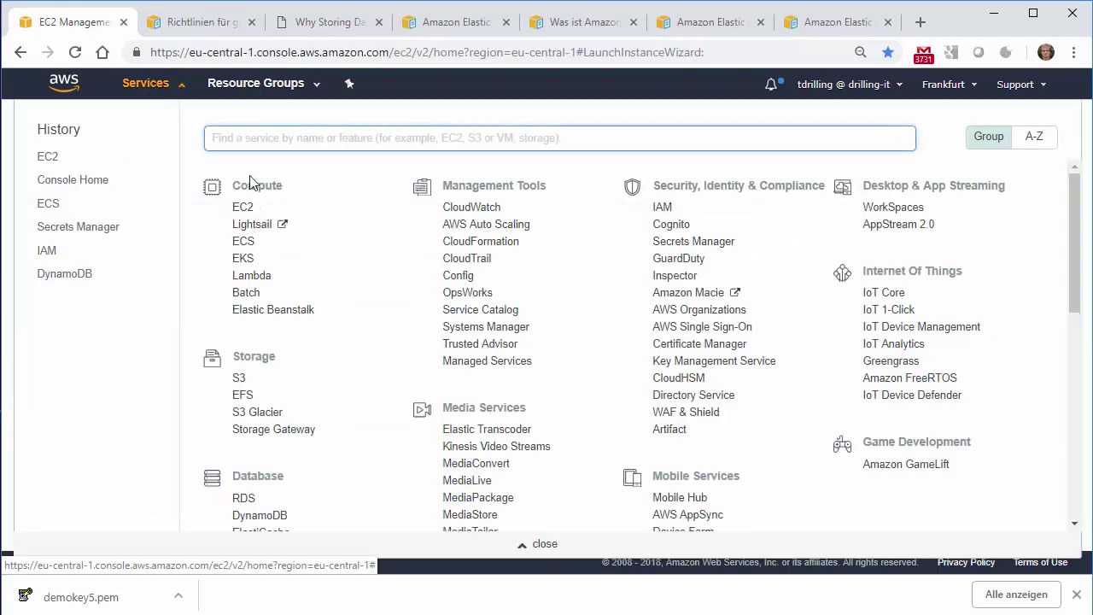
{"action": "left_click", "coordinate": [248, 211]}
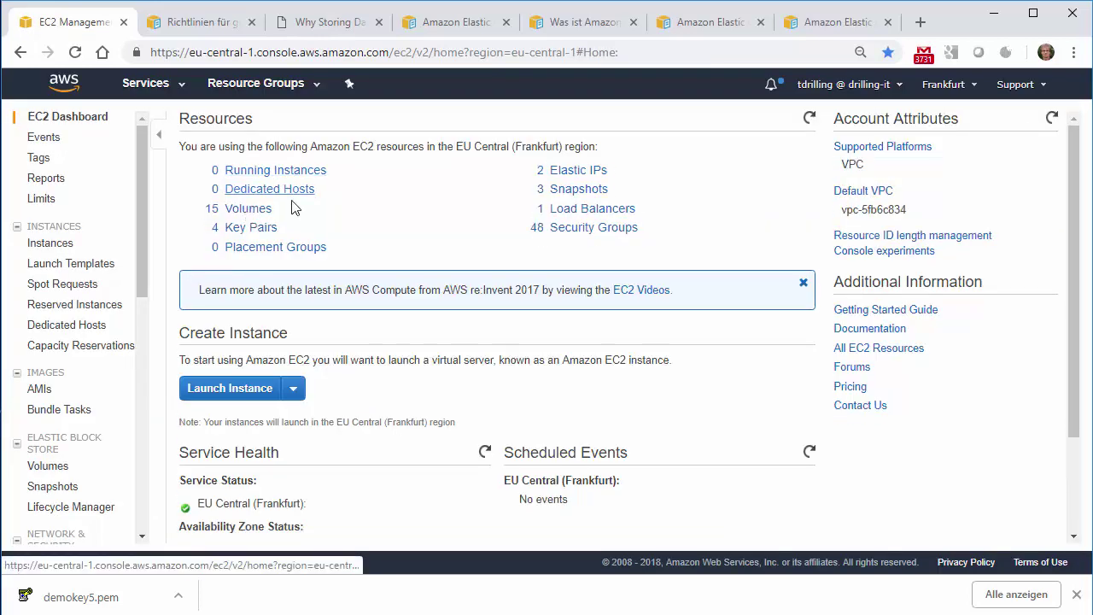
{"action": "left_click", "coordinate": [276, 173]}
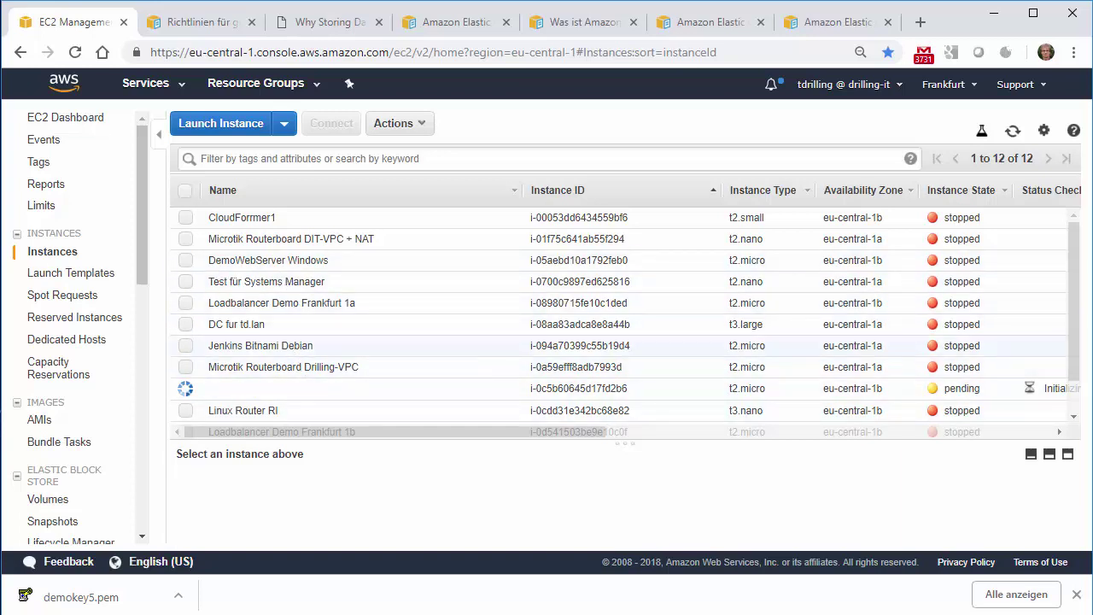
{"action": "scroll", "coordinate": [1067, 342], "scroll_direction": "down", "scroll_amount": 2}
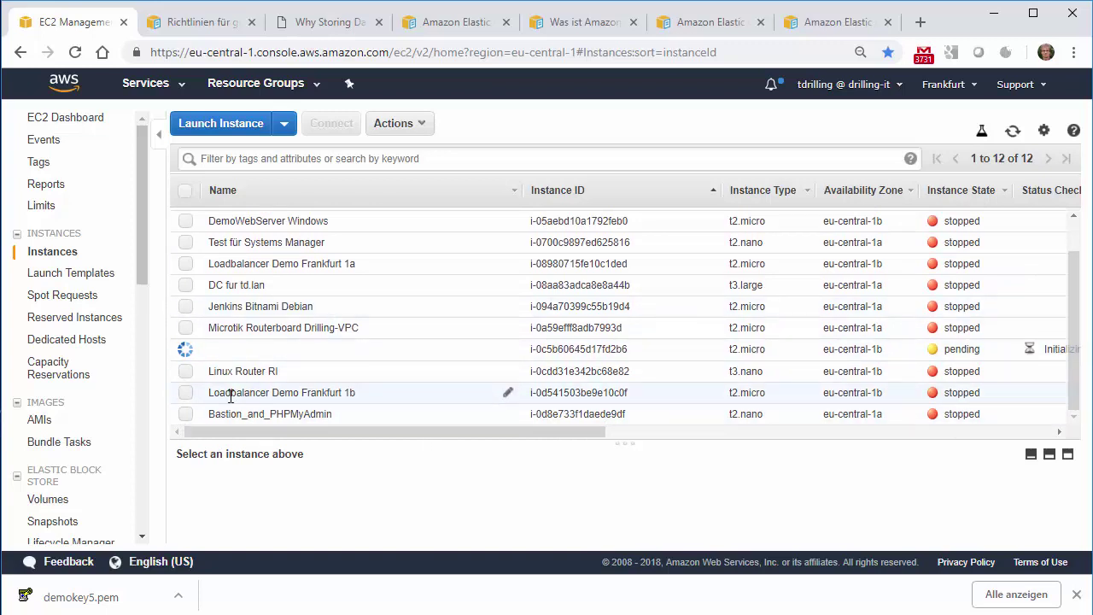
- Select the Loadbalancer Demo Frankfurt 1a instance, enlarge its description and examine its key pair name
{"action": "left_click", "coordinate": [186, 266]}
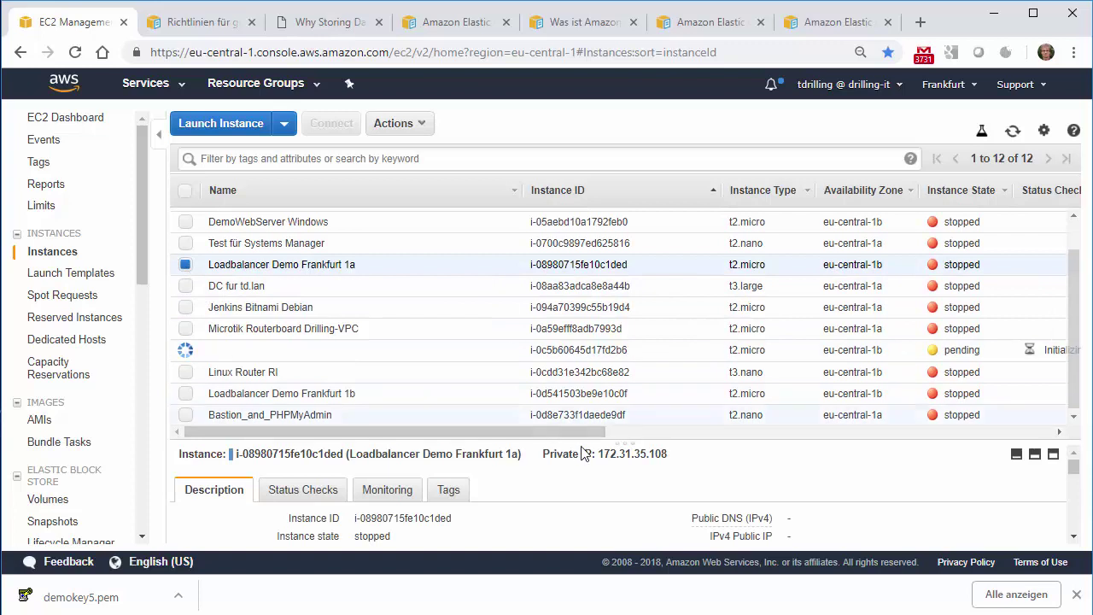
{"action": "left_click_drag", "start_coordinate": [631, 438], "coordinate": [630, 243]}
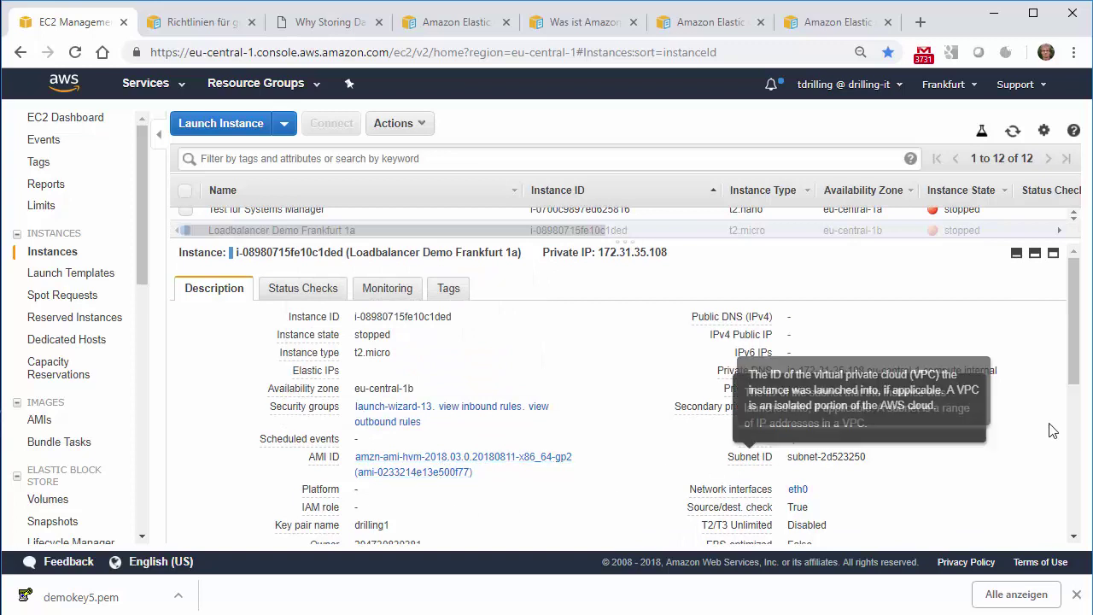
{"action": "scroll", "coordinate": [1074, 385], "scroll_direction": "down", "scroll_amount": 2}
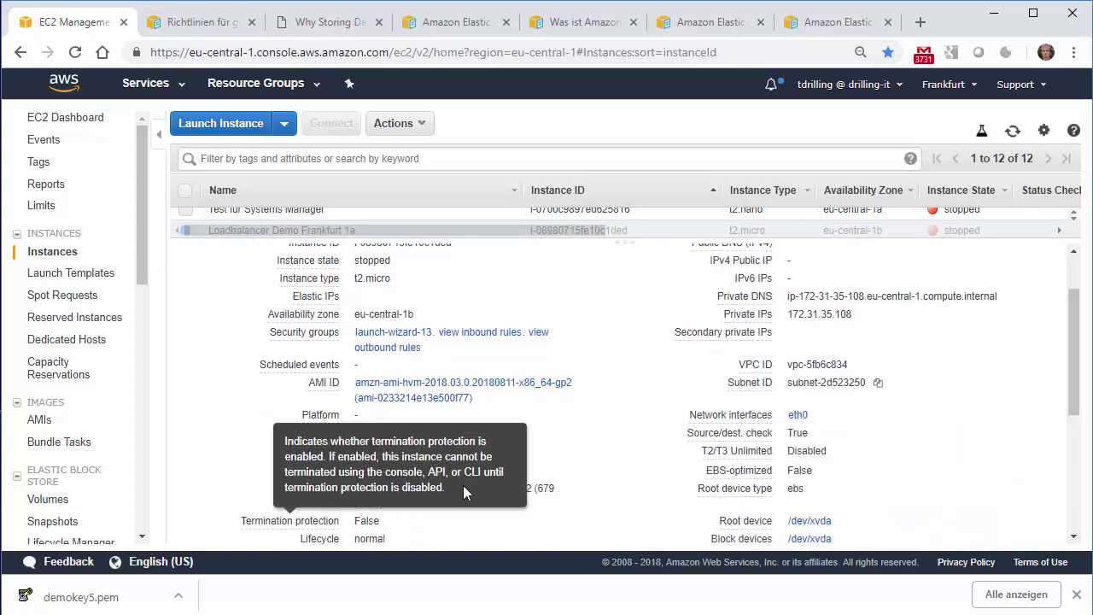
{"action": "left_click_drag", "start_coordinate": [354, 451], "coordinate": [391, 457]}
{"action": "left_click", "coordinate": [363, 471]}
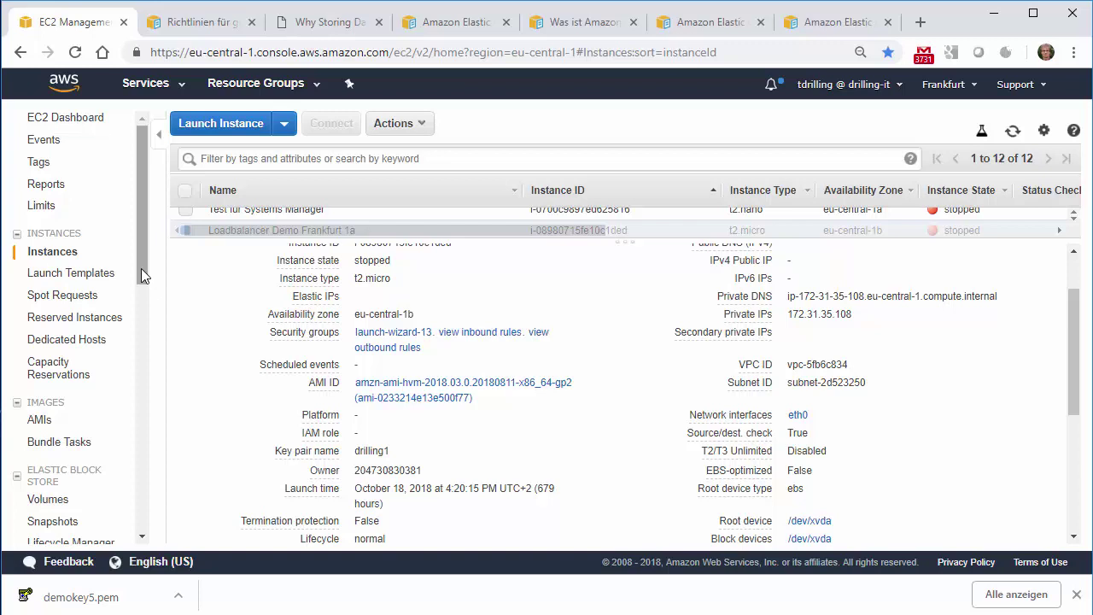
- Open the EC2 key pair list and select demokey5 to view its details
{"action": "left_click_drag", "start_coordinate": [142, 275], "coordinate": [142, 375]}
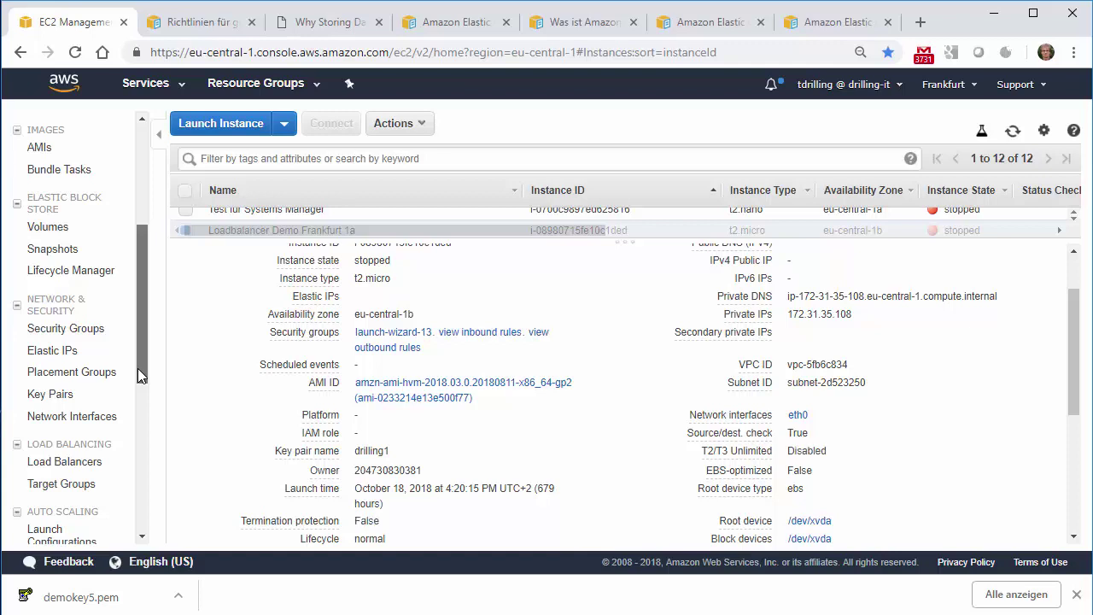
{"action": "left_click", "coordinate": [52, 397]}
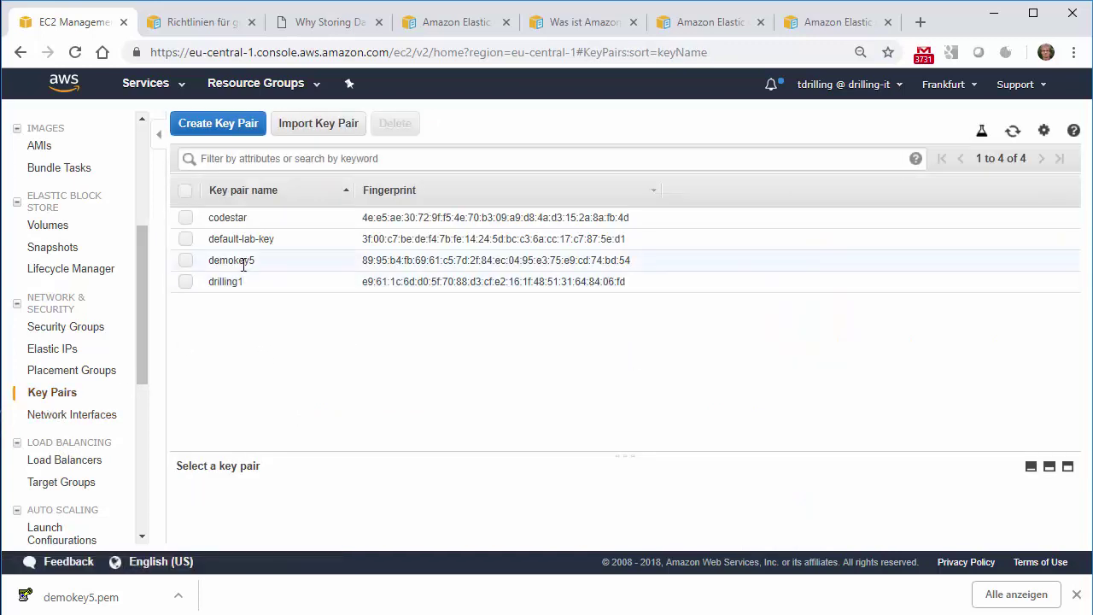
{"action": "left_click", "coordinate": [190, 263]}
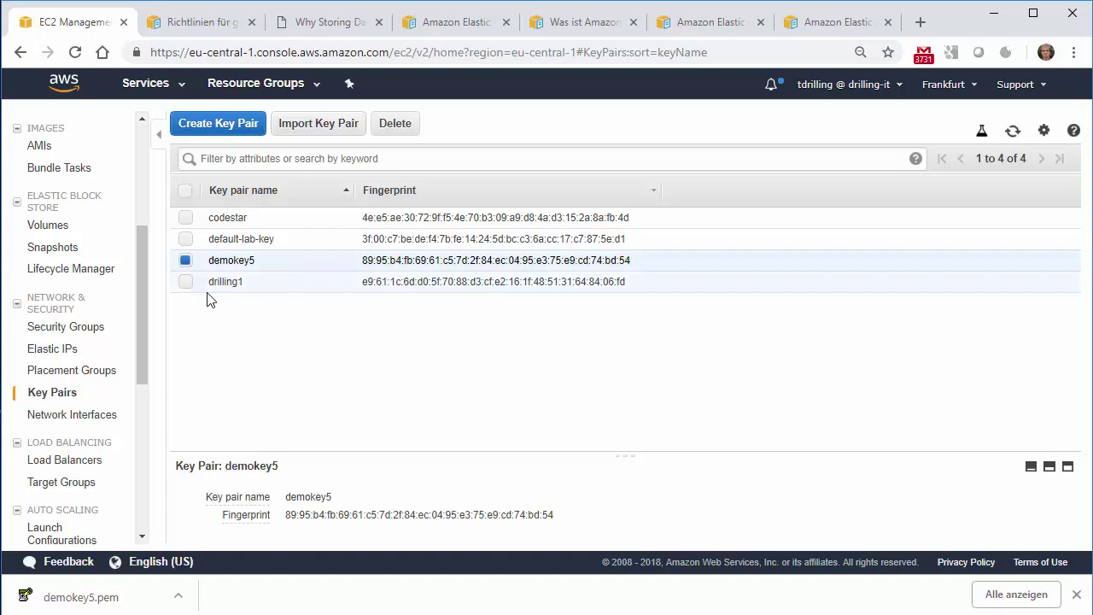
- Create another key pair named demokey6 and select it in the key pair list
{"action": "left_click", "coordinate": [239, 128]}
{"action": "left_click", "coordinate": [540, 322]}
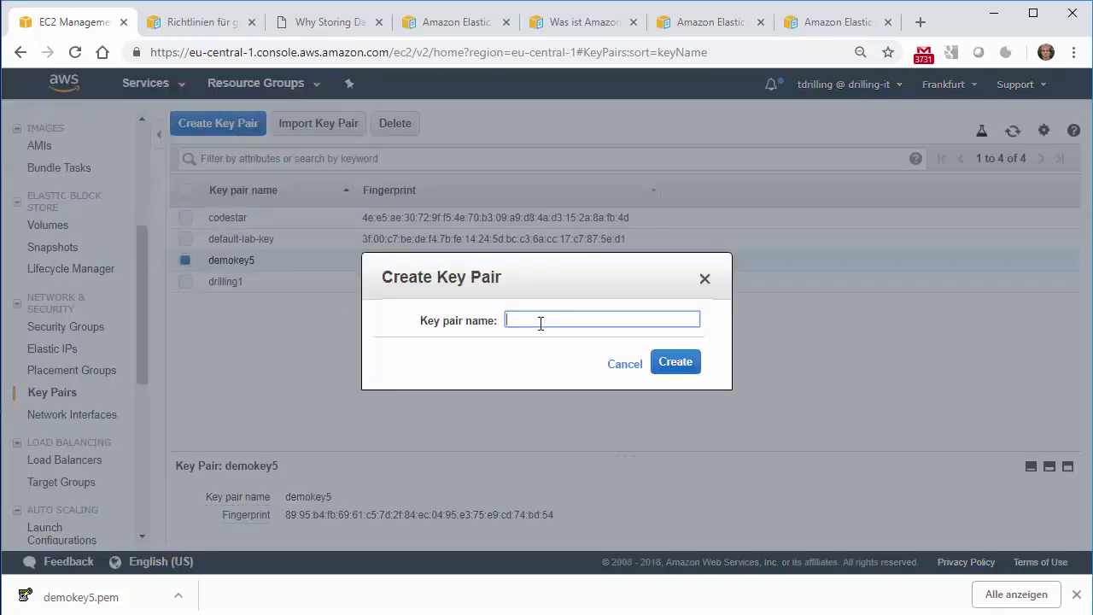
{"action": "type", "text": "demokey6"}
{"action": "left_click", "coordinate": [679, 365]}
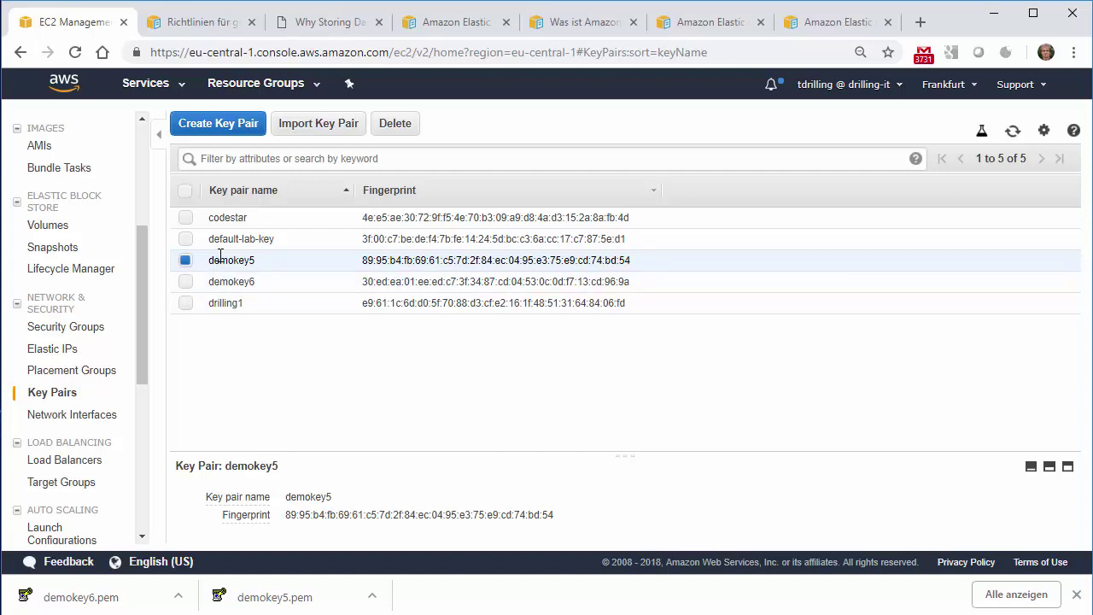
{"action": "left_click", "coordinate": [186, 282]}
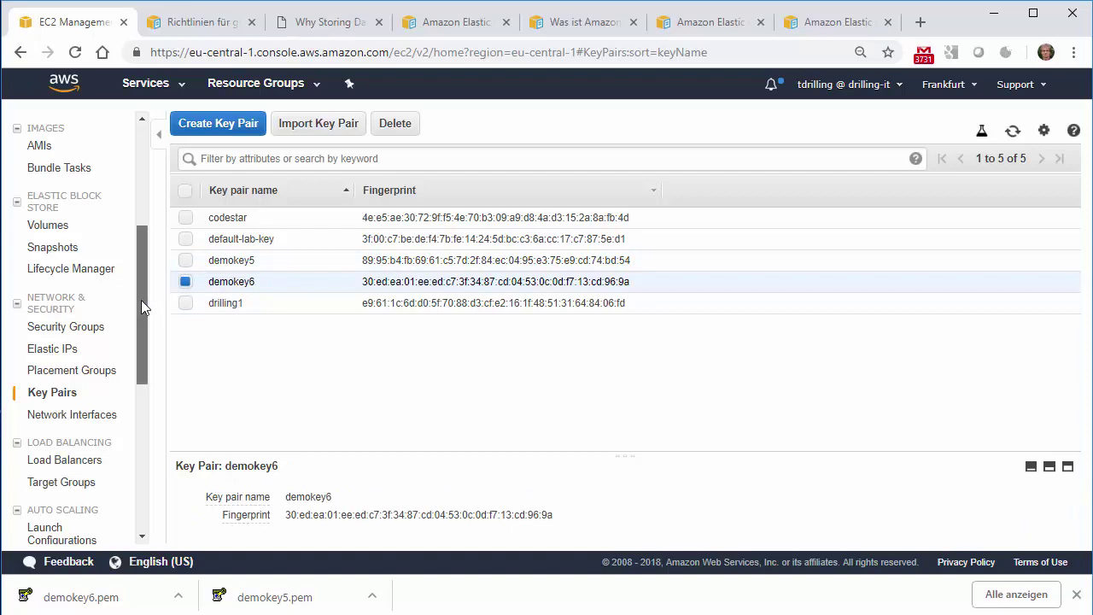
- Return to the instance list through the EC2 dashboard, enlarge the list and check the new instance's state
{"action": "scroll", "coordinate": [142, 300], "scroll_direction": "up", "scroll_amount": 5}
{"action": "left_click", "coordinate": [81, 120]}
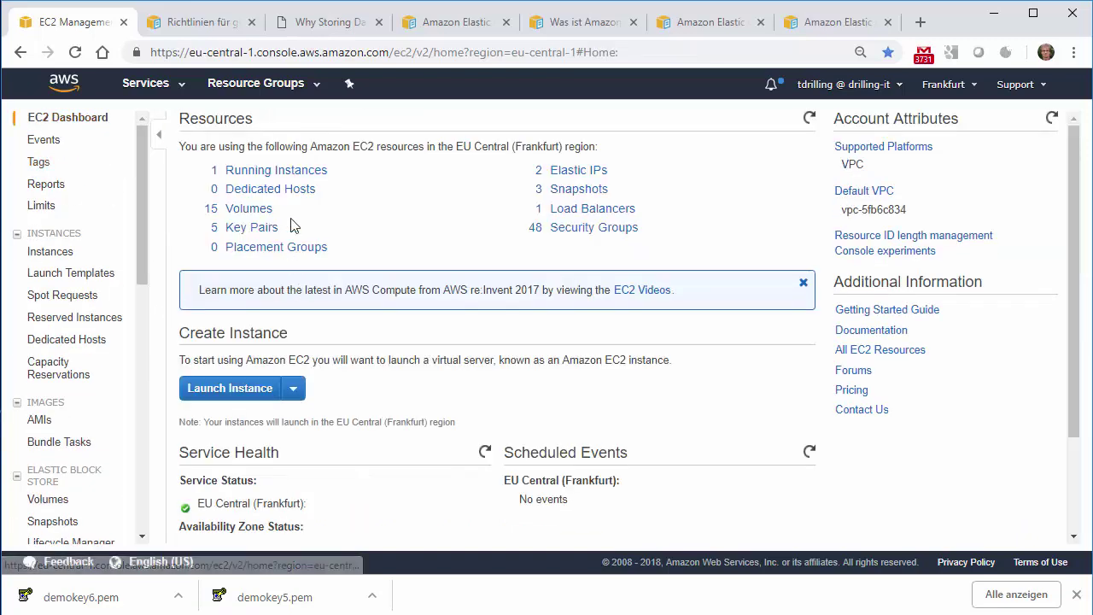
{"action": "left_click", "coordinate": [287, 170]}
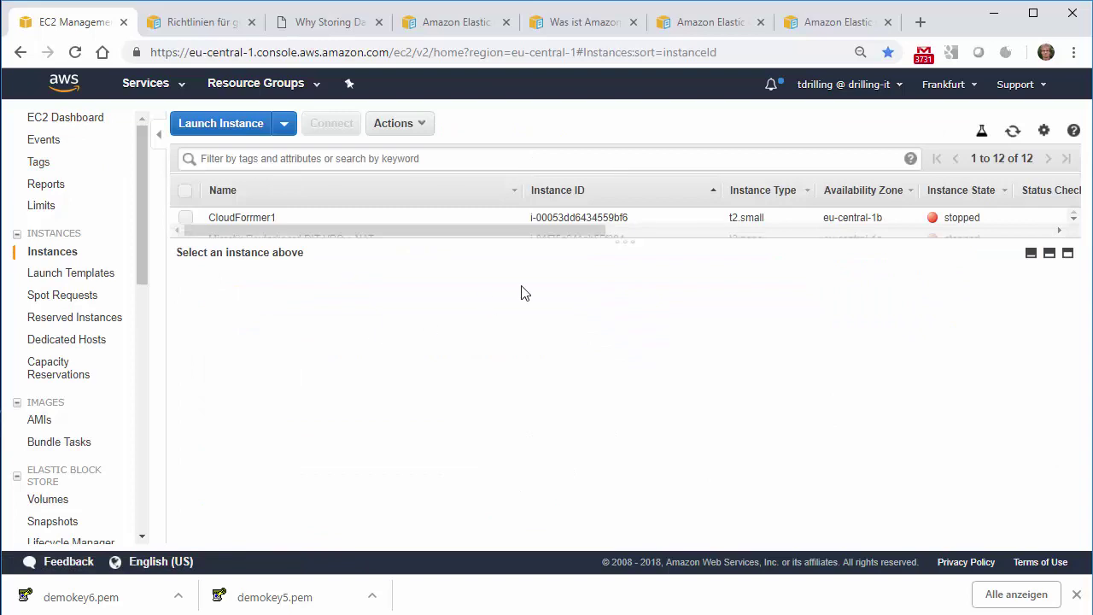
{"action": "left_click_drag", "start_coordinate": [622, 241], "coordinate": [622, 445]}
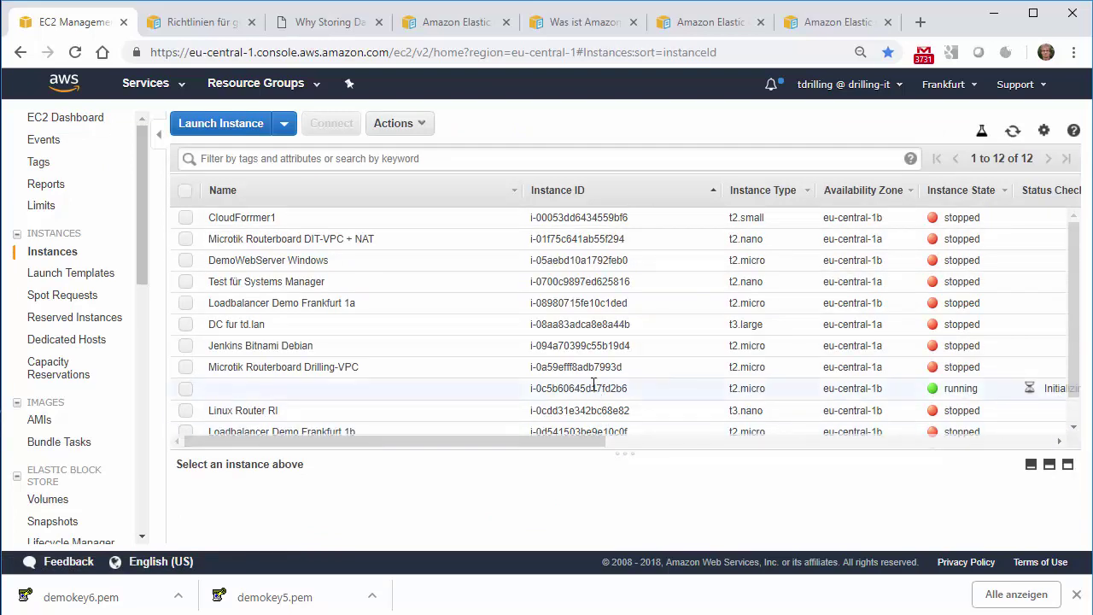
{"action": "left_click_drag", "start_coordinate": [1074, 386], "coordinate": [1069, 414]}
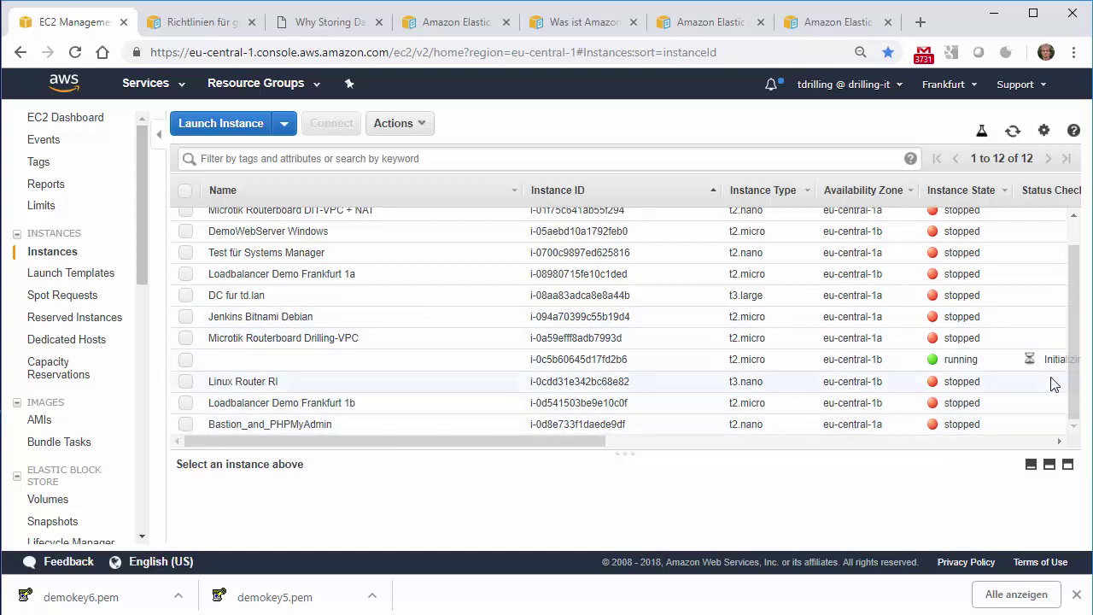
{"action": "left_click_drag", "start_coordinate": [1080, 373], "coordinate": [1074, 338]}
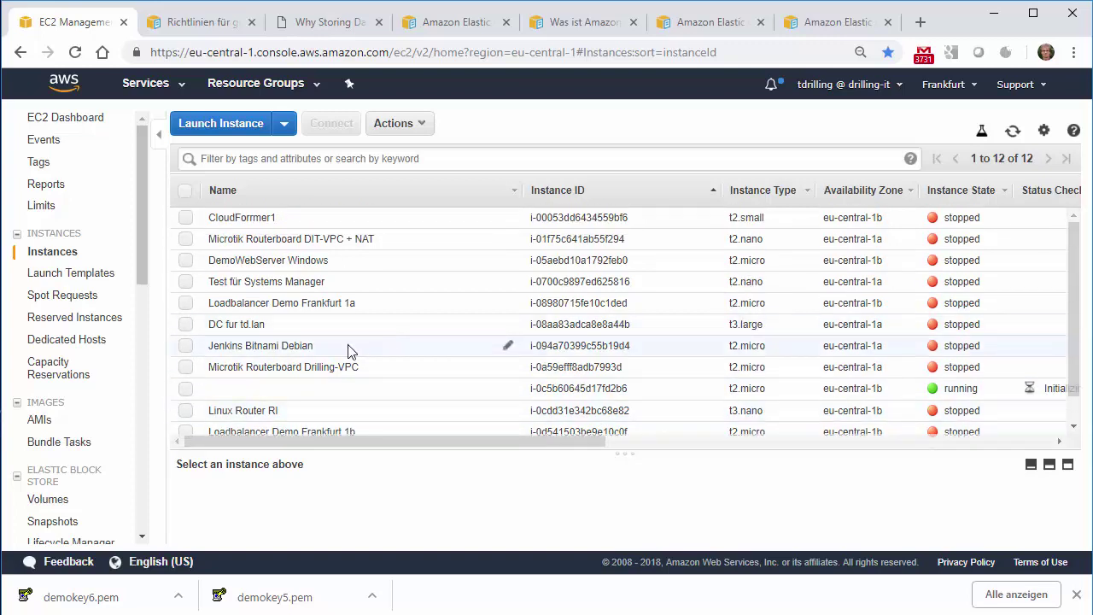
- Enlarge the details of the Loadbalancer Demo Frankfurt 1a instance, then view the AMI selection page and return to the instance list
{"action": "left_click", "coordinate": [192, 303]}
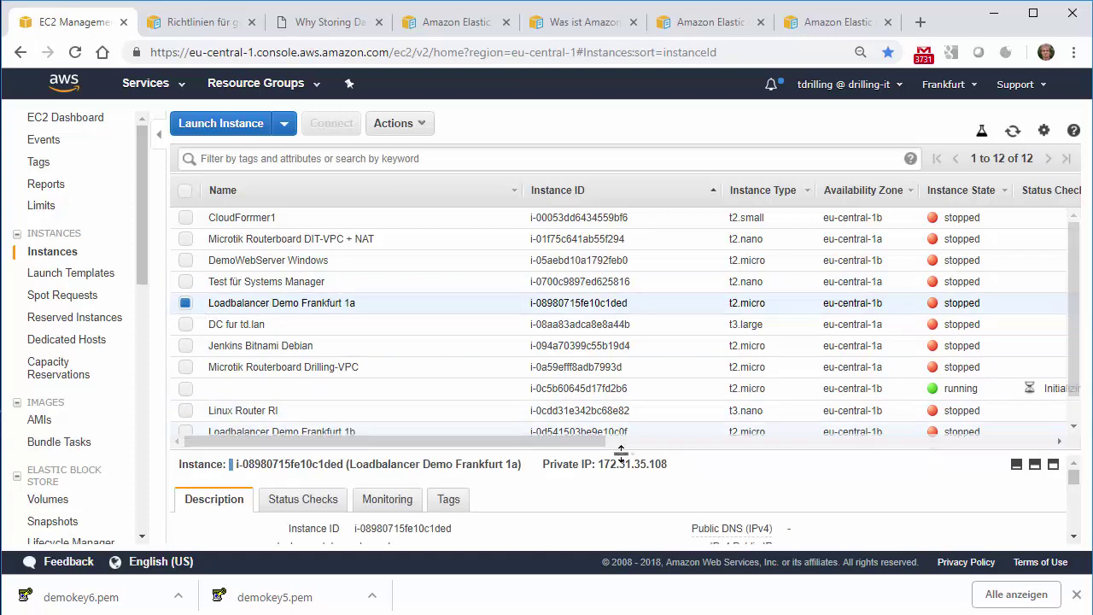
{"action": "left_click_drag", "start_coordinate": [621, 453], "coordinate": [621, 366]}
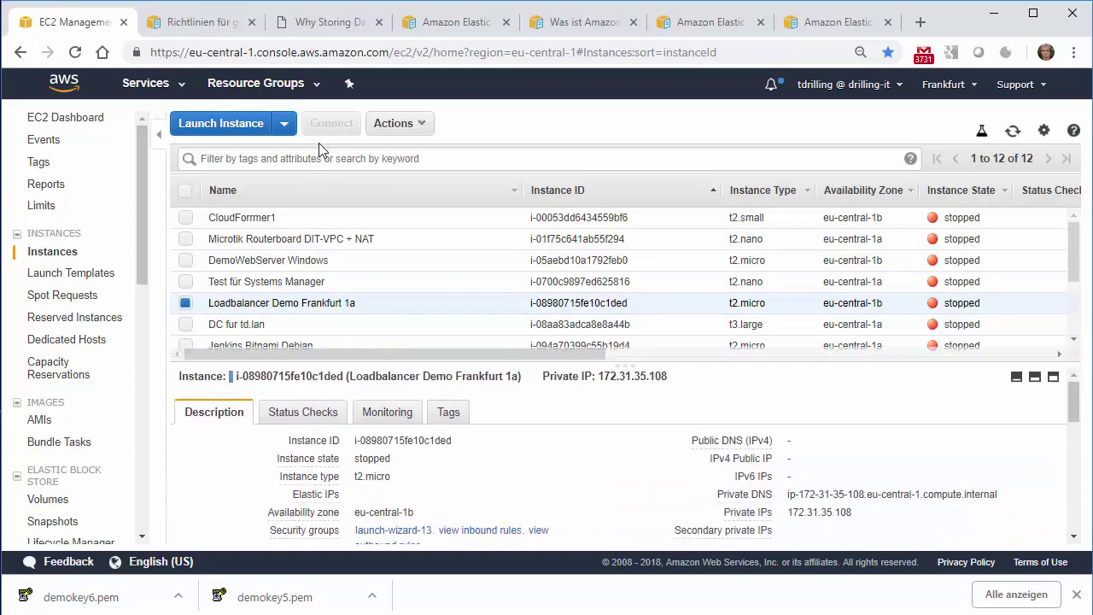
{"action": "left_click", "coordinate": [212, 126]}
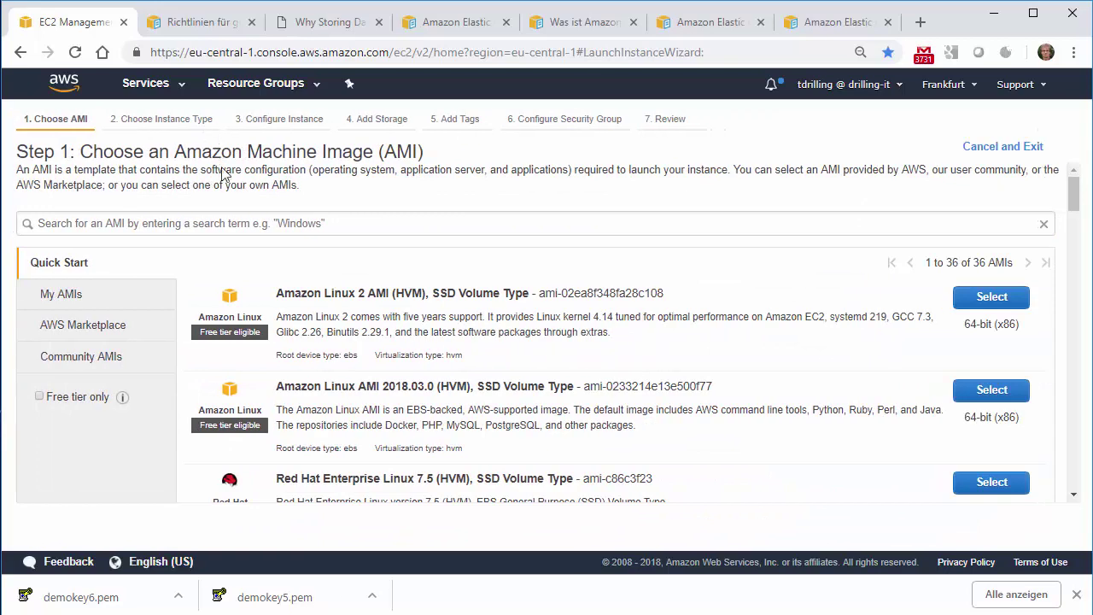
{"action": "left_click", "coordinate": [20, 52]}
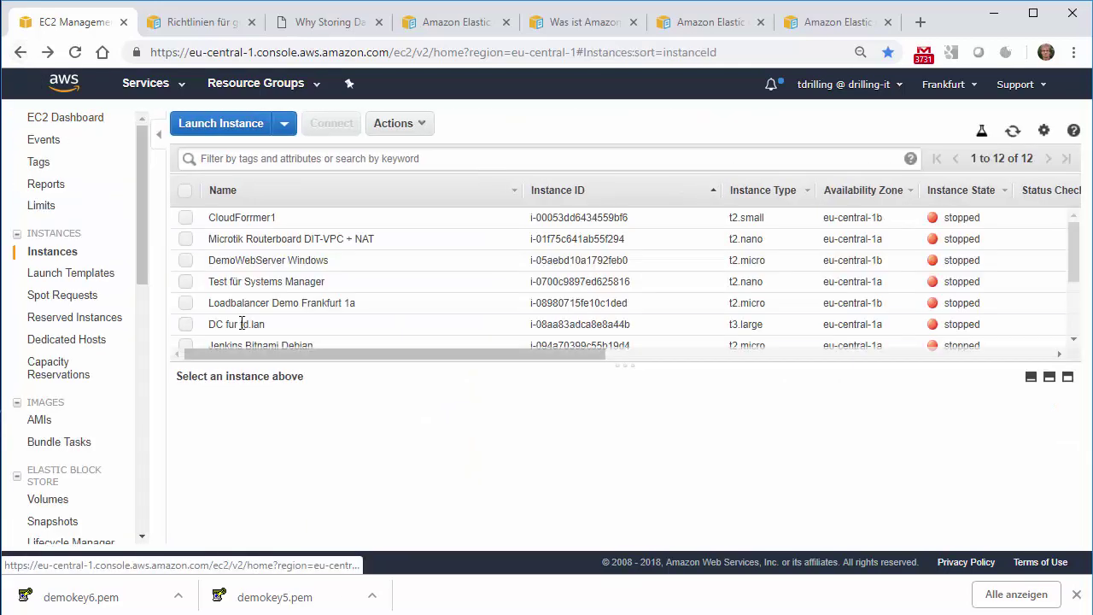
- Select only the Loadbalancer Demo Frankfurt 1a instance, start it and confirm the start
{"action": "left_click", "coordinate": [189, 262]}
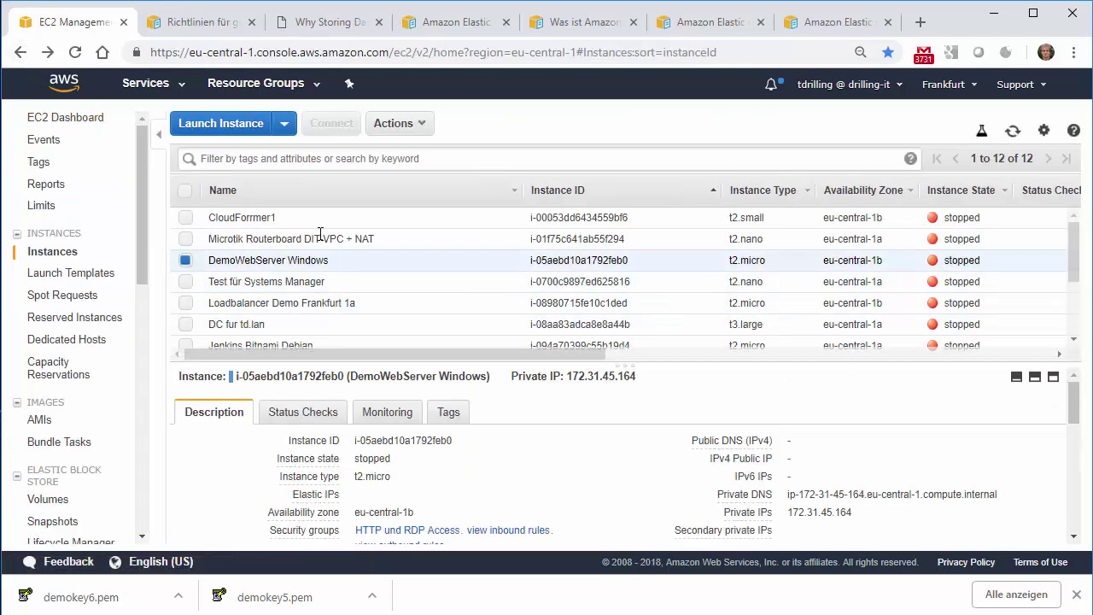
{"action": "left_click", "coordinate": [185, 302]}
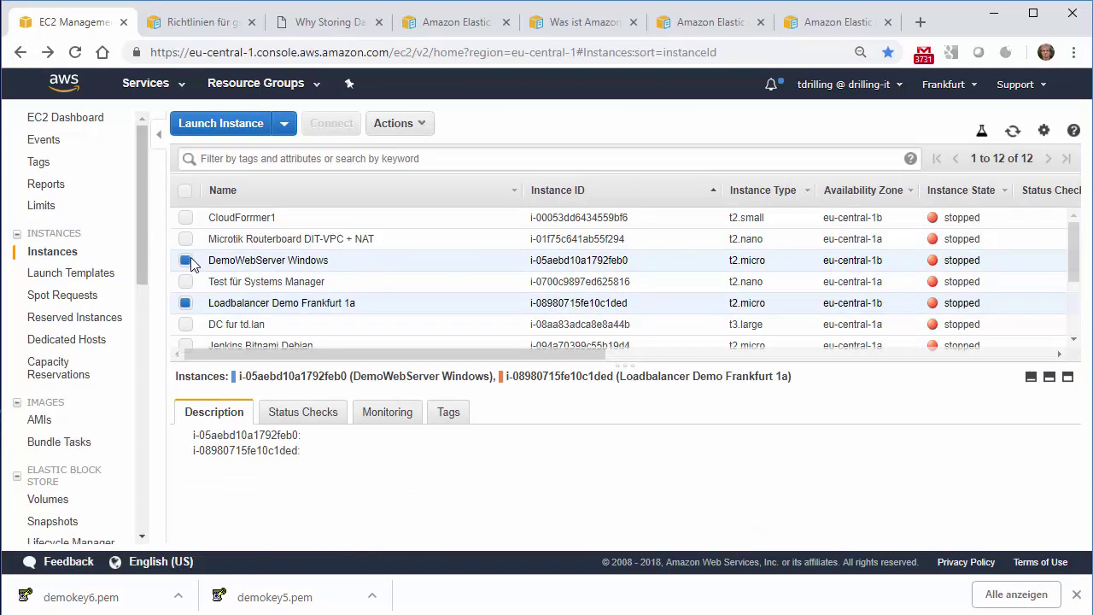
{"action": "left_click", "coordinate": [186, 260]}
{"action": "left_click", "coordinate": [395, 125]}
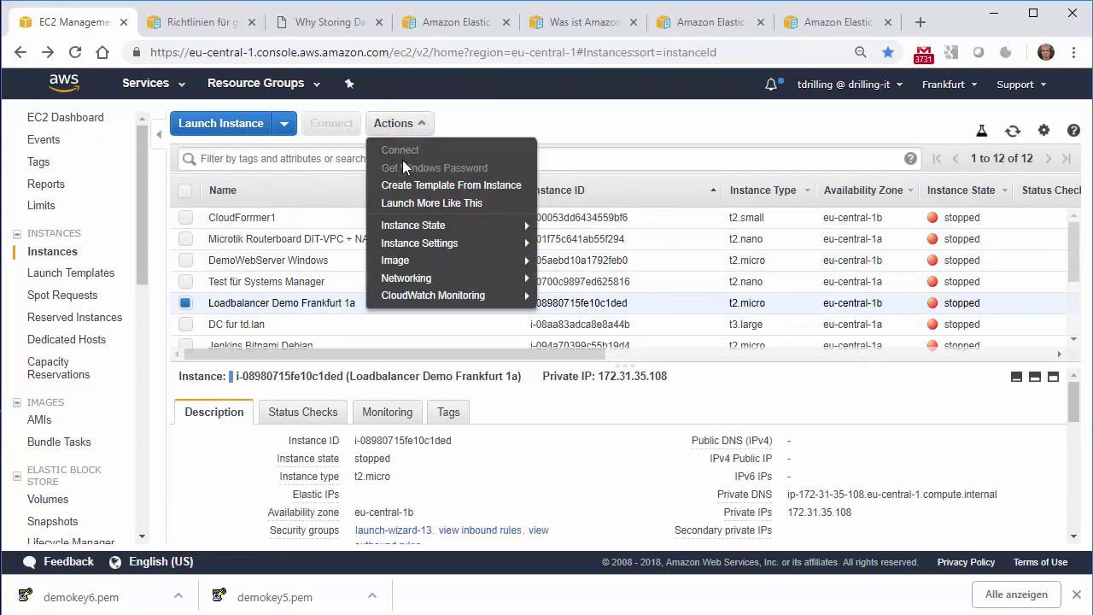
{"action": "mouse_move", "coordinate": [418, 227]}
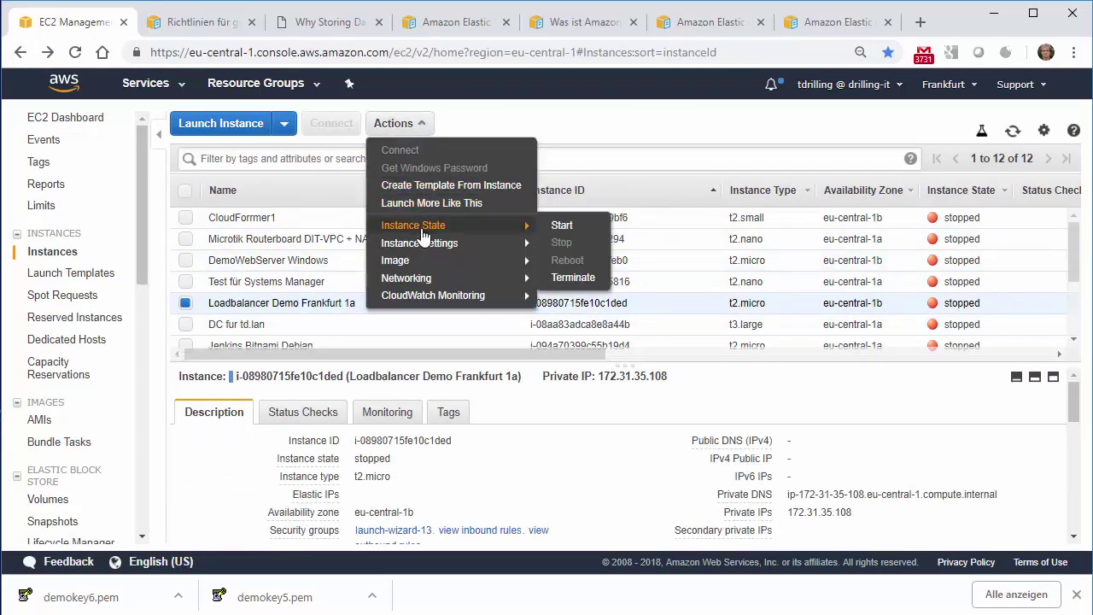
{"action": "left_click", "coordinate": [567, 228]}
{"action": "left_click", "coordinate": [655, 378]}
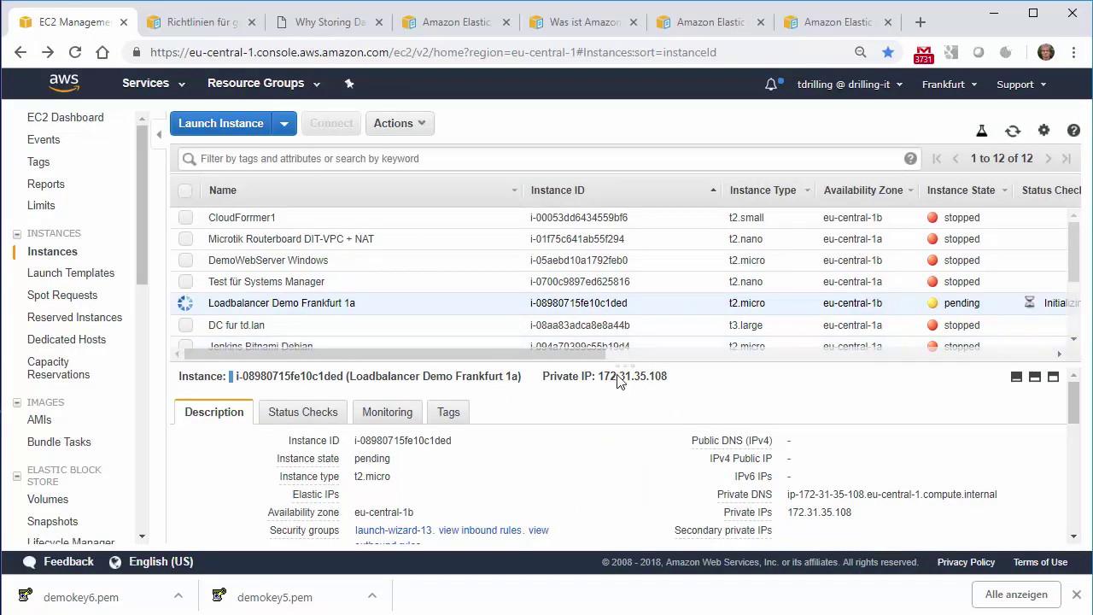
- Enlarge the instance list and look through the actions available for the Loadbalancer Demo Frankfurt 1a instance
{"action": "left_click_drag", "start_coordinate": [619, 369], "coordinate": [620, 450]}
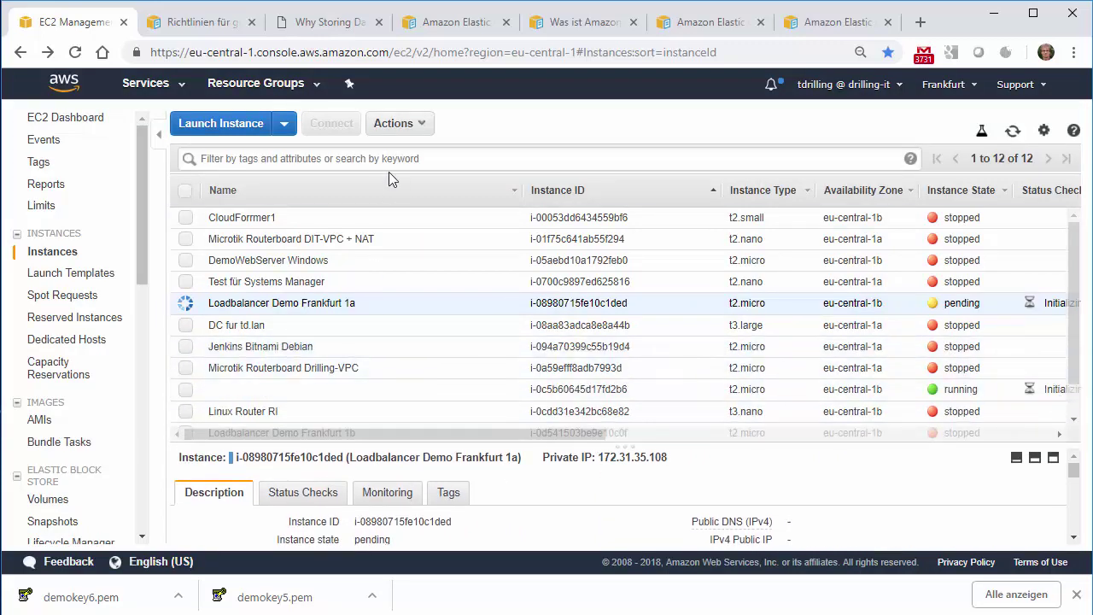
{"action": "left_click", "coordinate": [397, 128]}
{"action": "mouse_move", "coordinate": [431, 262]}
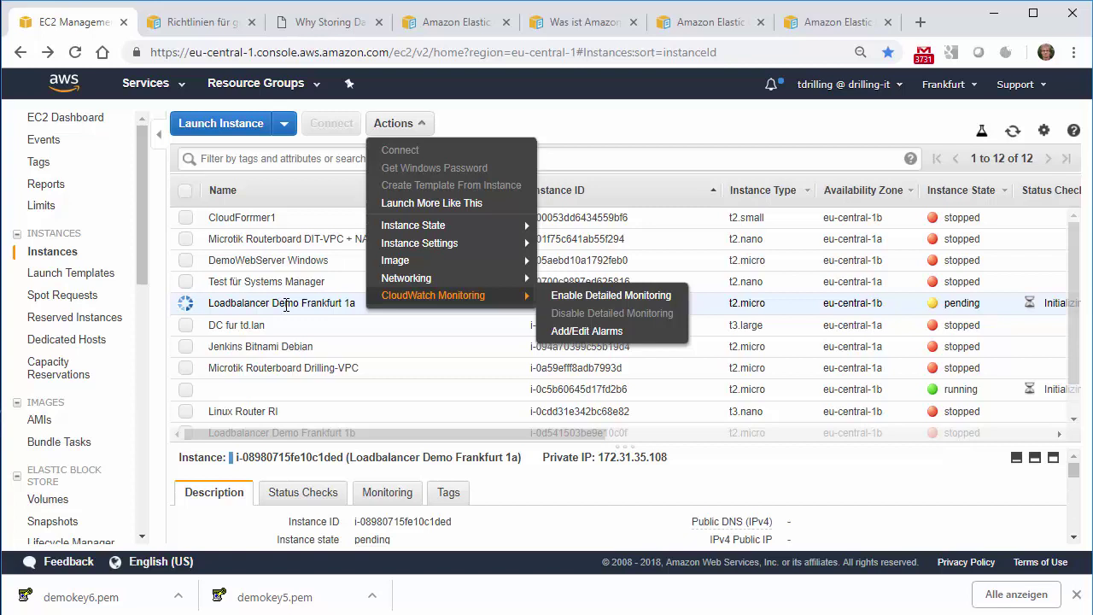
{"action": "mouse_move", "coordinate": [519, 271]}
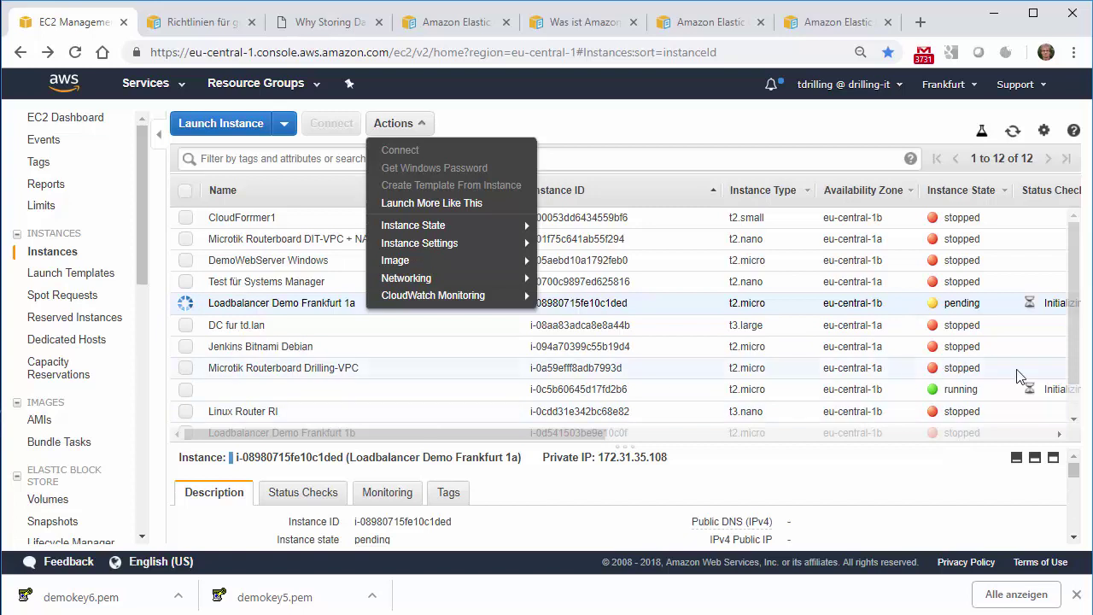
- Select the Loadbalancer Demo Frankfurt 1b instance and view its details in an enlarged pane
{"action": "left_click_drag", "start_coordinate": [1085, 372], "coordinate": [1084, 403]}
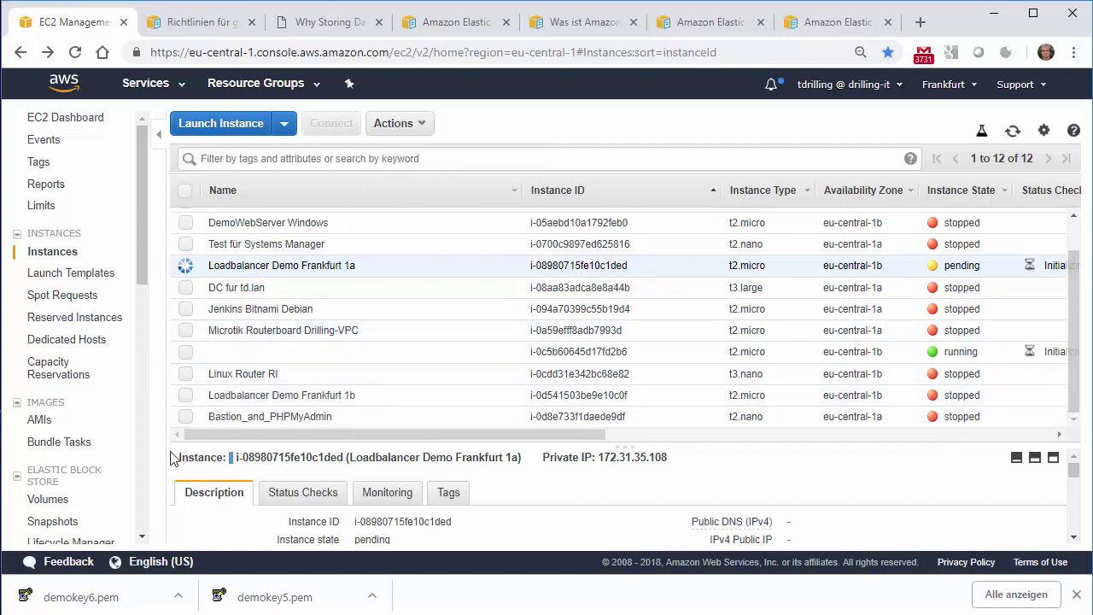
{"action": "left_click", "coordinate": [186, 395]}
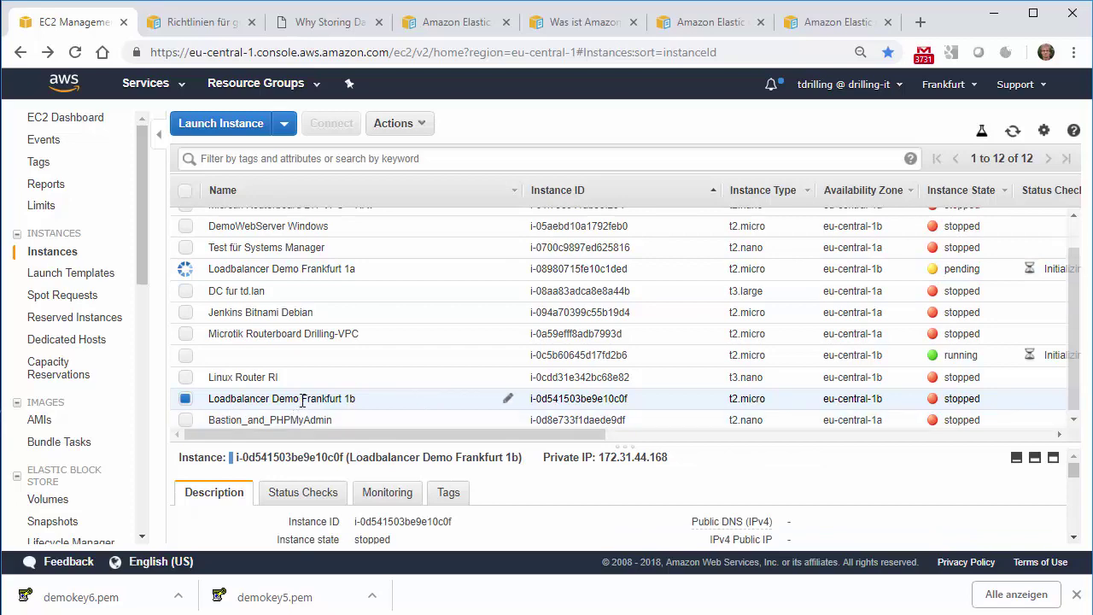
{"action": "left_click_drag", "start_coordinate": [623, 448], "coordinate": [614, 281]}
{"action": "scroll", "coordinate": [1071, 375], "scroll_direction": "down", "scroll_amount": 1}
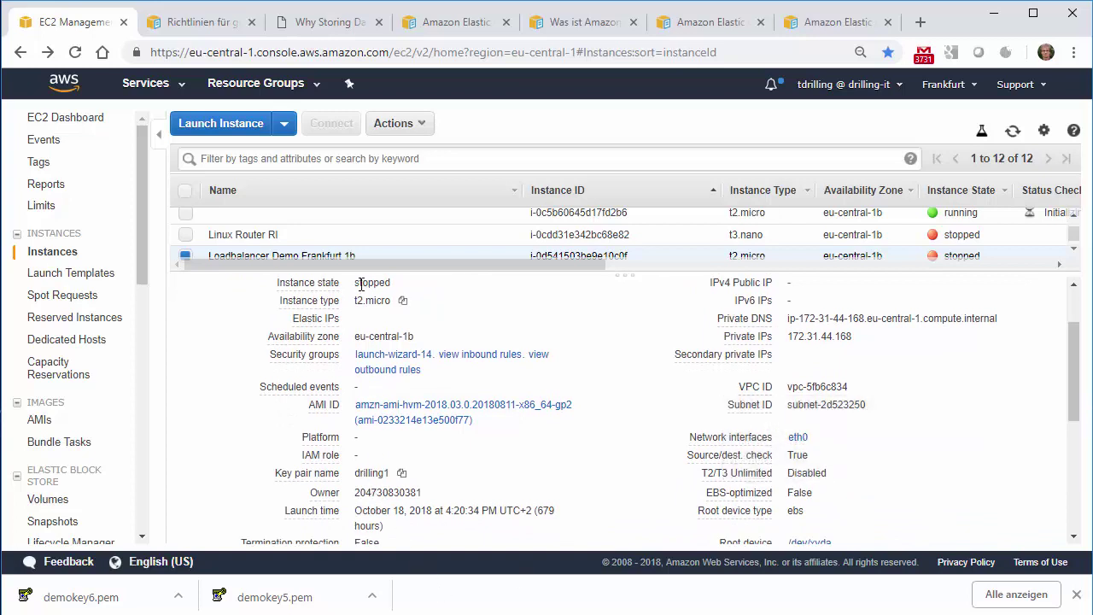
{"action": "left_click_drag", "start_coordinate": [358, 270], "coordinate": [352, 312]}
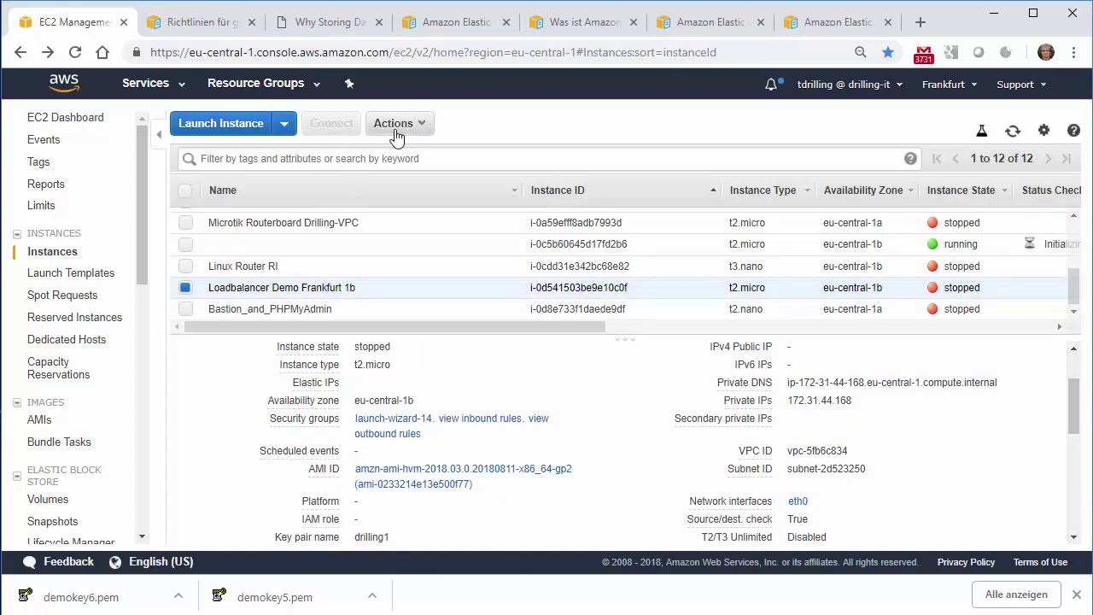
- Create an image of the Loadbalancer Demo Frankfurt 1b instance named AMI-fuer-Loadbalancer and close the confirmation
{"action": "left_click", "coordinate": [396, 125]}
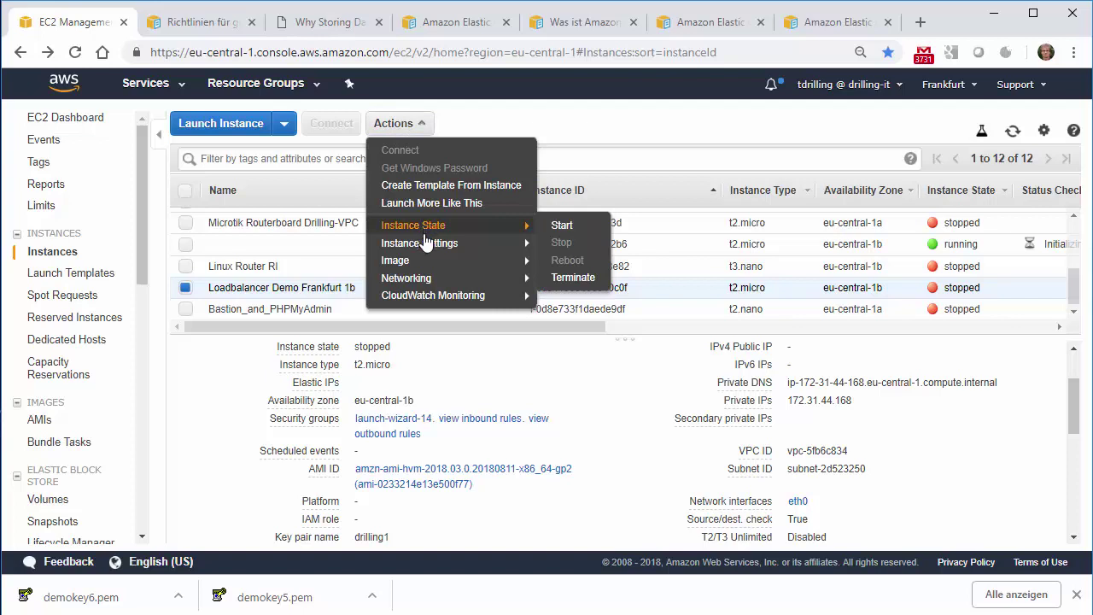
{"action": "mouse_move", "coordinate": [426, 262]}
{"action": "left_click", "coordinate": [563, 262]}
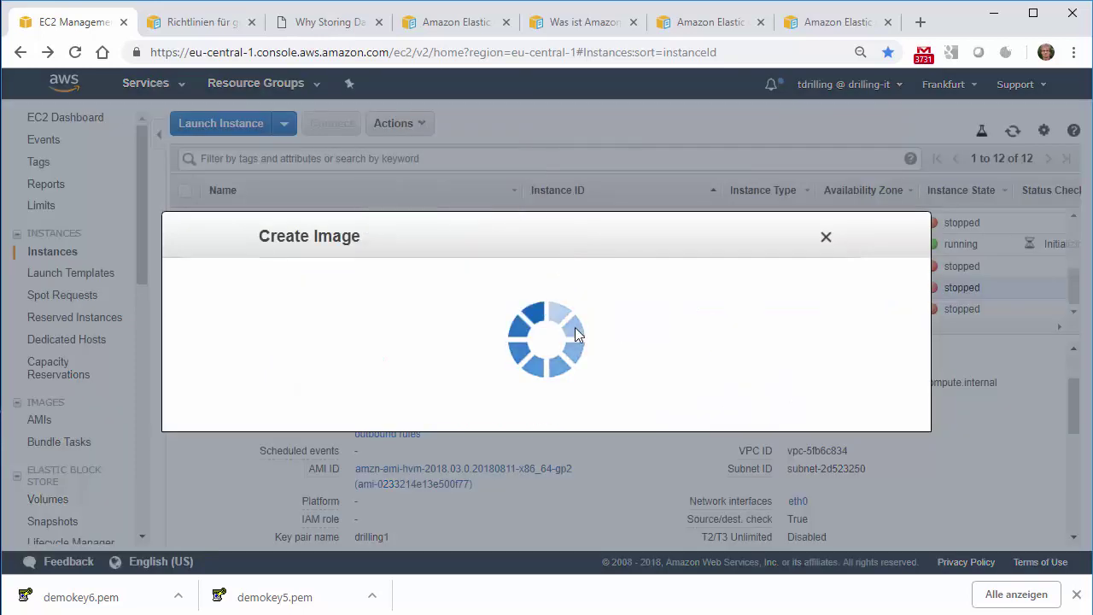
{"action": "left_click", "coordinate": [364, 202]}
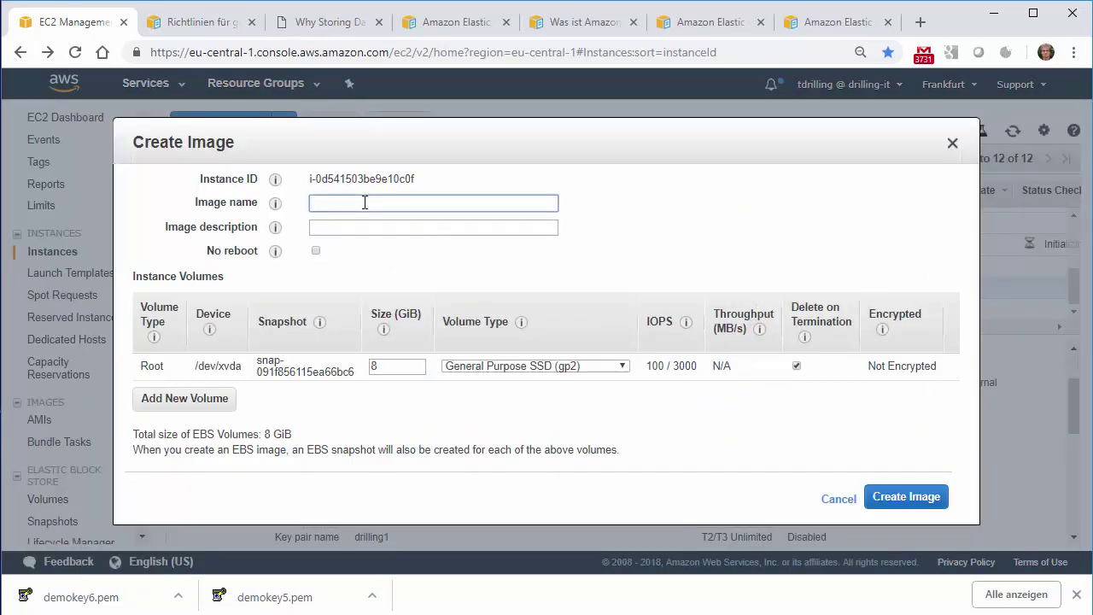
{"action": "type", "text": "AMI-fuer.Loadbala"}
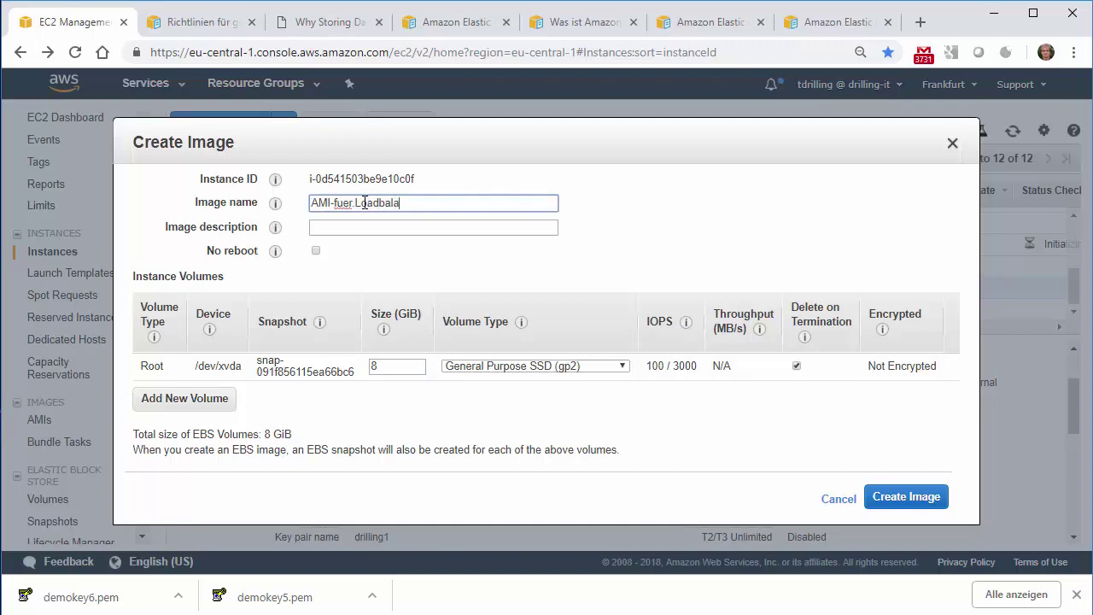
{"action": "type", "text": "ncewr"}
{"action": "key", "text": "BackSpace"}
{"action": "key", "text": "BackSpace"}
{"action": "key", "text": "BackSpace"}
{"action": "type", "text": "er"}
{"action": "key", "text": "BackSpace"}
{"action": "type", "text": "-"}
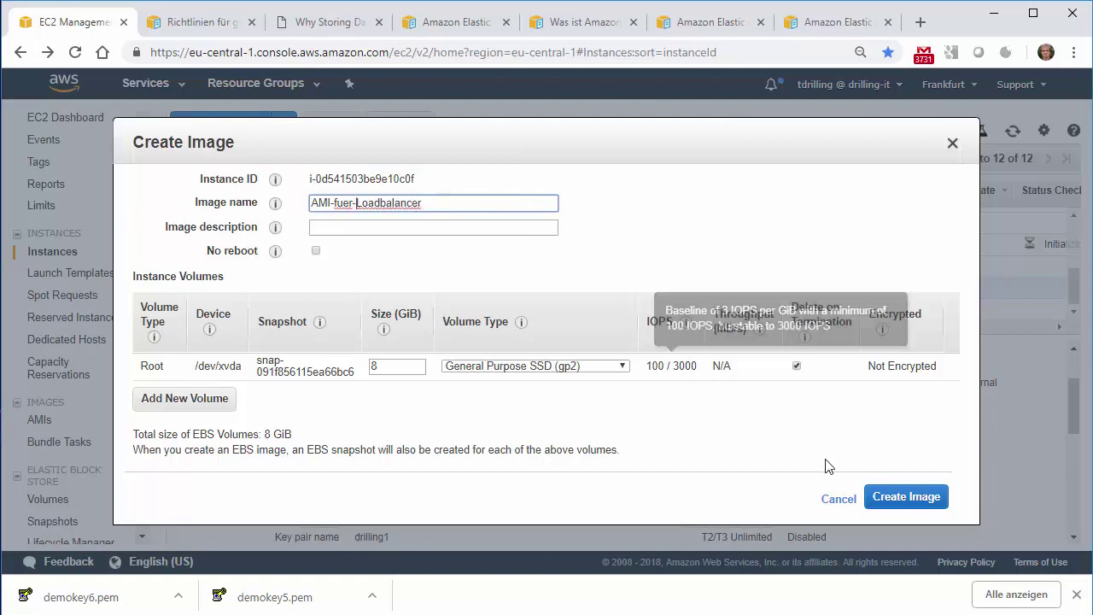
{"action": "left_click", "coordinate": [902, 496]}
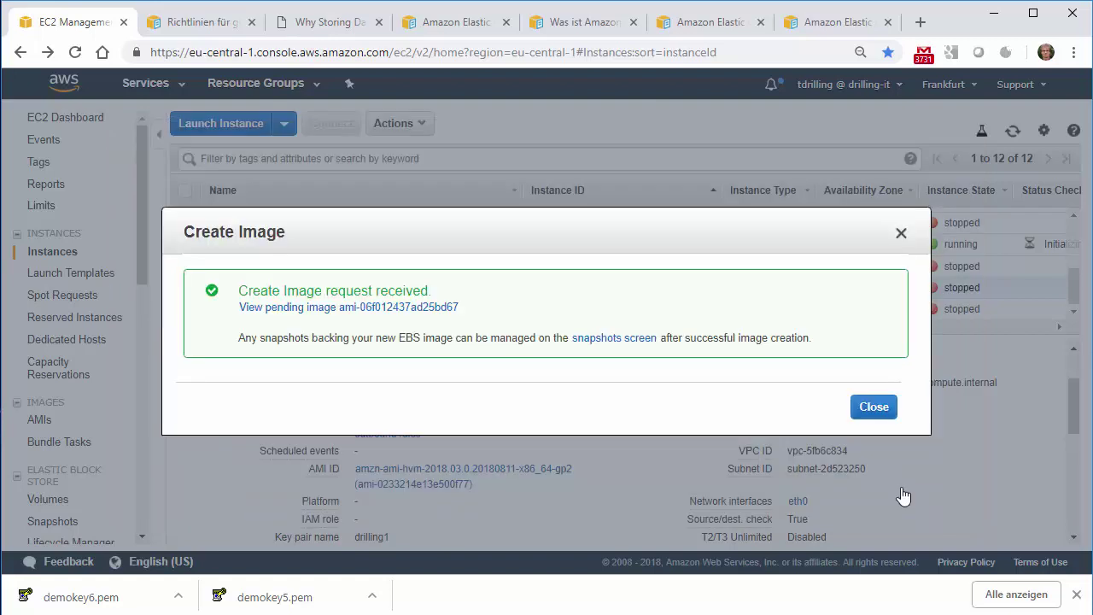
{"action": "left_click", "coordinate": [858, 409]}
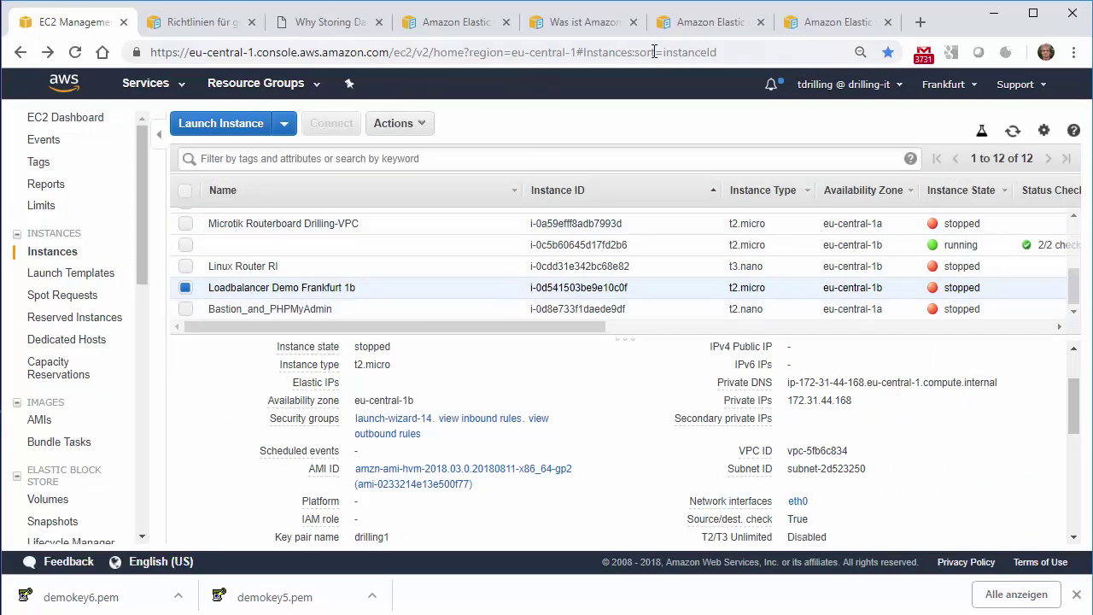
- View the "Was ist Amazon EC2?" page, then look through the user guides on the Amazon EC2 documentation overview
{"action": "left_click", "coordinate": [589, 23]}
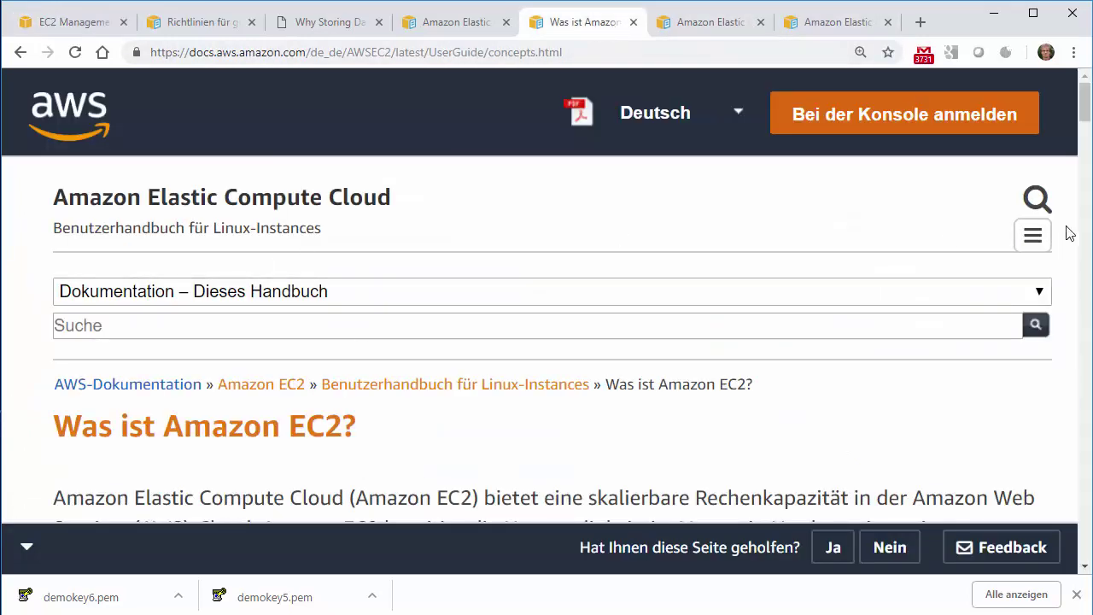
{"action": "left_click_drag", "start_coordinate": [1082, 119], "coordinate": [533, 47]}
{"action": "left_click", "coordinate": [453, 26]}
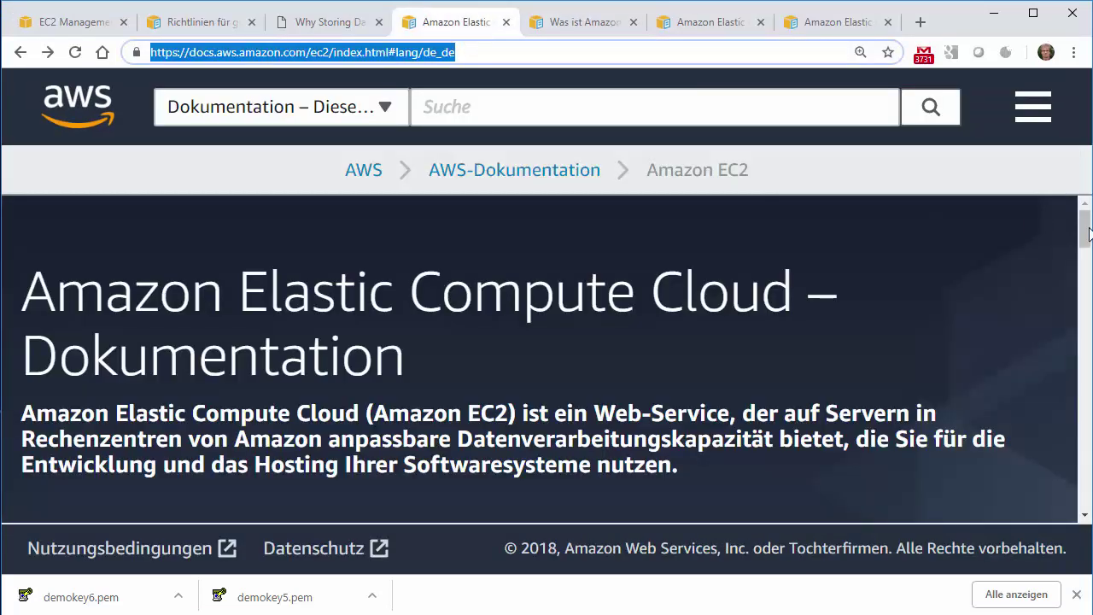
{"action": "left_click_drag", "start_coordinate": [1085, 232], "coordinate": [1084, 284]}
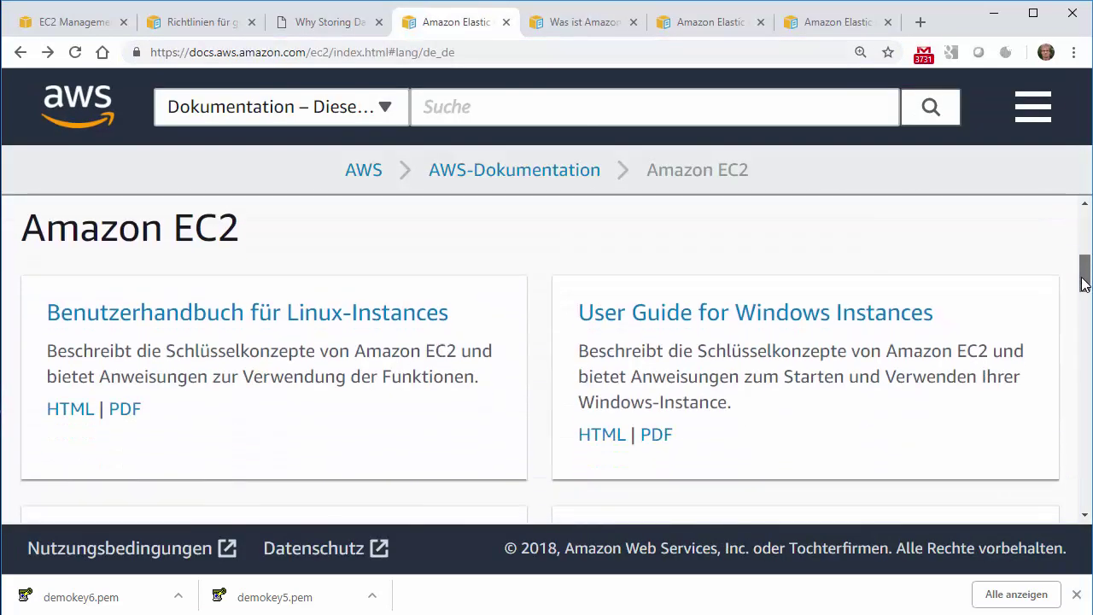
- Read the Amazon EC2-Schlüsselpaare section in the PDF user guide for Linux instances, enlarging the page for legibility
{"action": "left_click", "coordinate": [708, 26]}
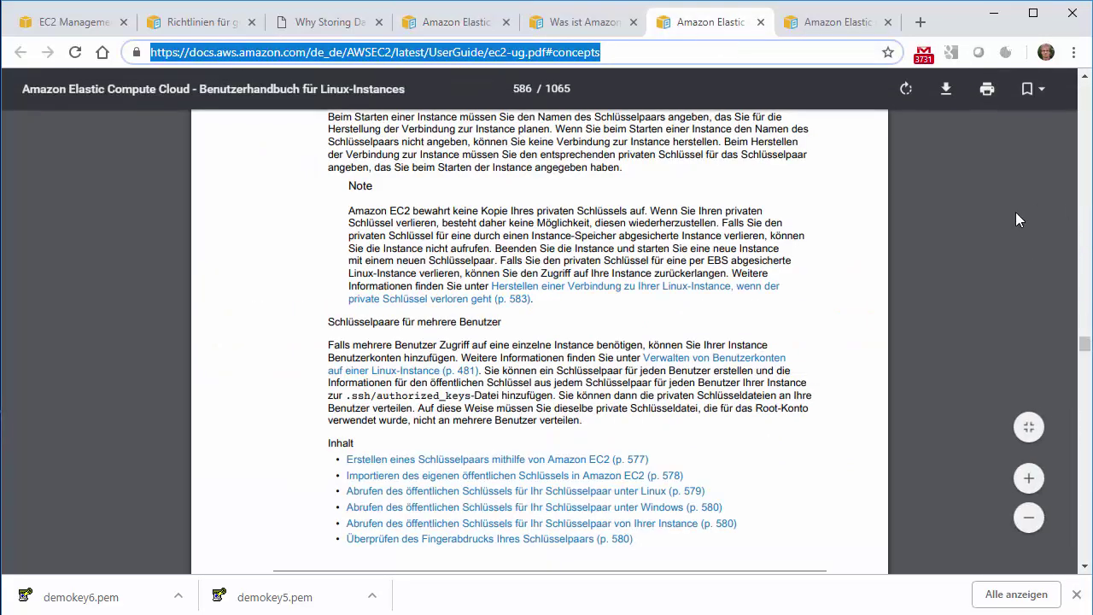
{"action": "left_click", "coordinate": [985, 250]}
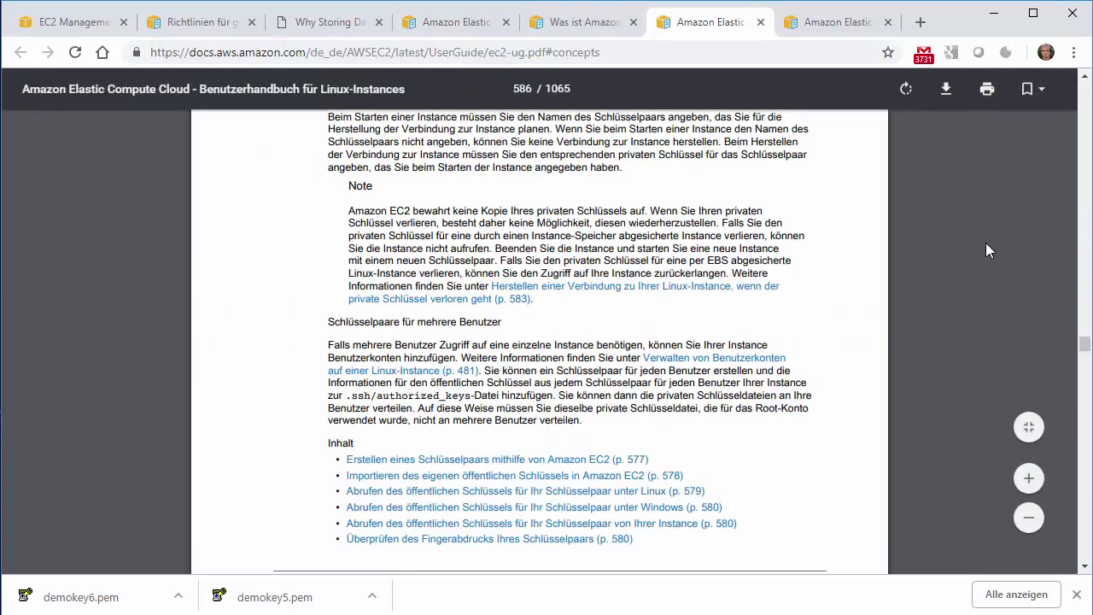
{"action": "scroll", "coordinate": [986, 244], "scroll_direction": "up", "scroll_amount": 4}
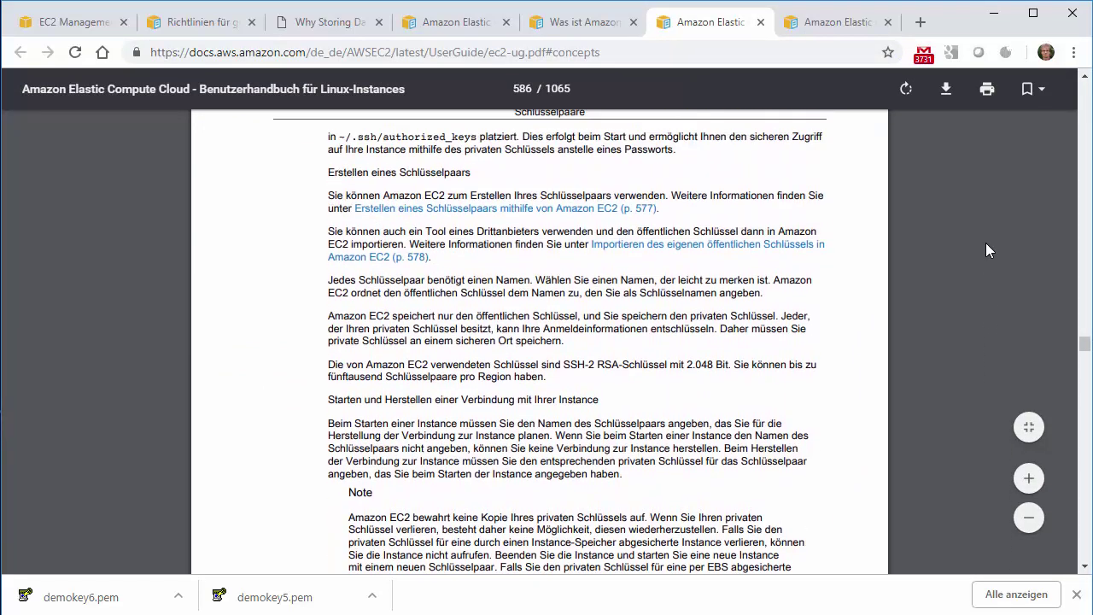
{"action": "scroll", "coordinate": [986, 244], "scroll_direction": "up", "scroll_amount": 1}
{"action": "scroll", "coordinate": [985, 250], "scroll_direction": "up", "scroll_amount": 5}
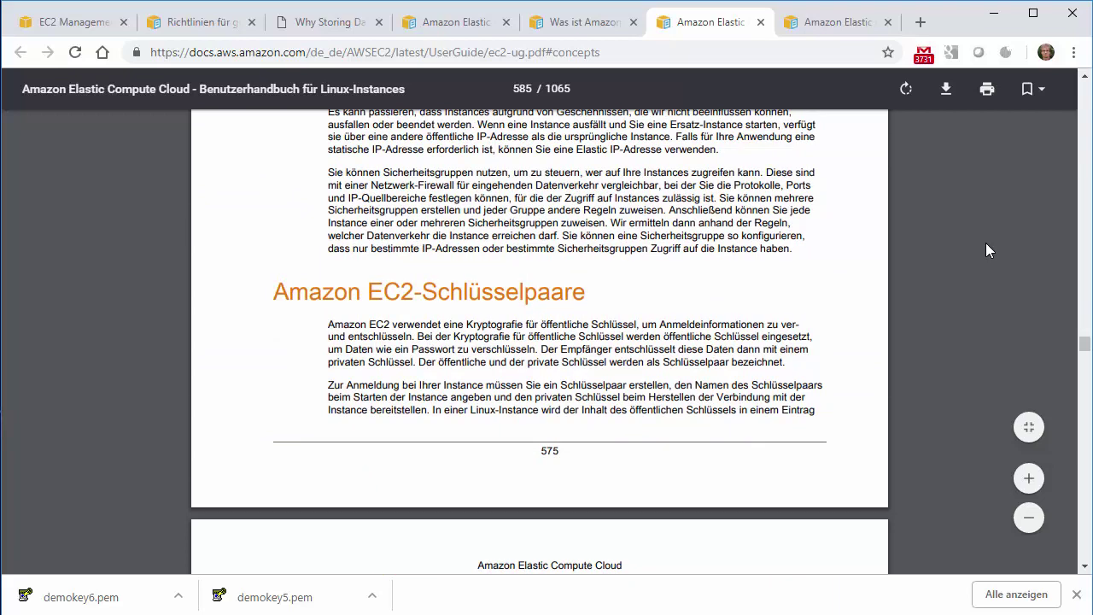
{"action": "scroll", "coordinate": [698, 335], "scroll_direction": "up", "scroll_amount": 3}
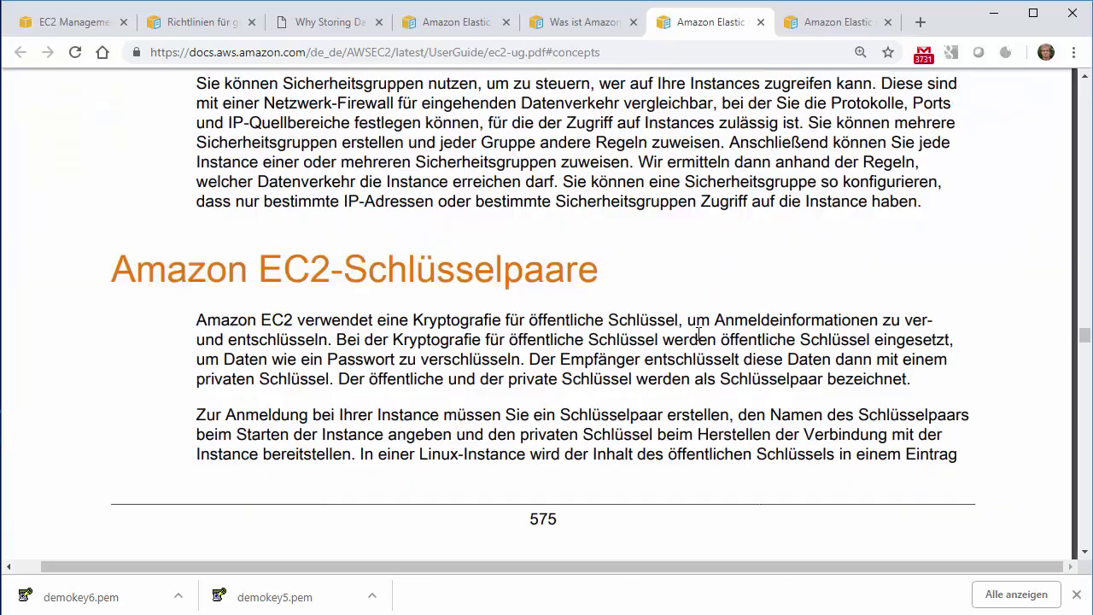
{"action": "scroll", "coordinate": [699, 335], "scroll_direction": "down", "scroll_amount": 5}
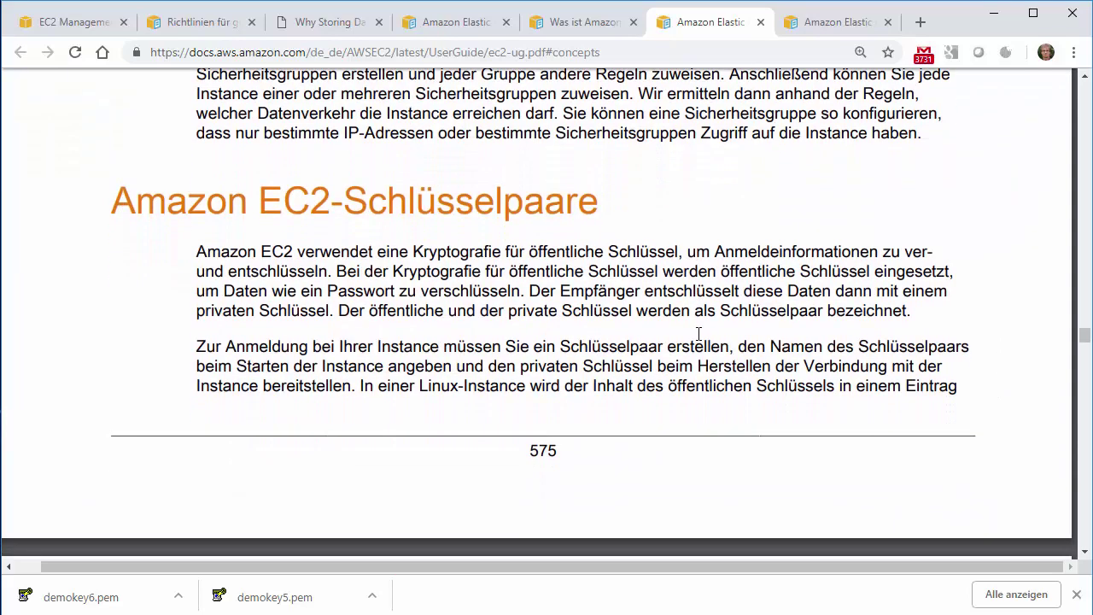
{"action": "scroll", "coordinate": [698, 334], "scroll_direction": "down", "scroll_amount": 1}
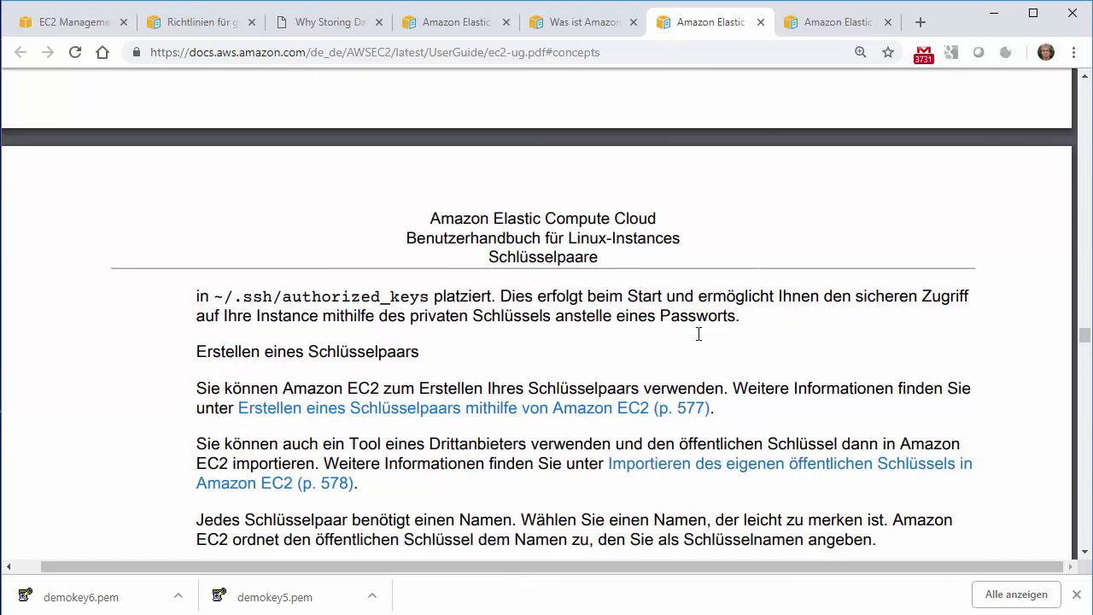
{"action": "scroll", "coordinate": [699, 334], "scroll_direction": "down", "scroll_amount": 1}
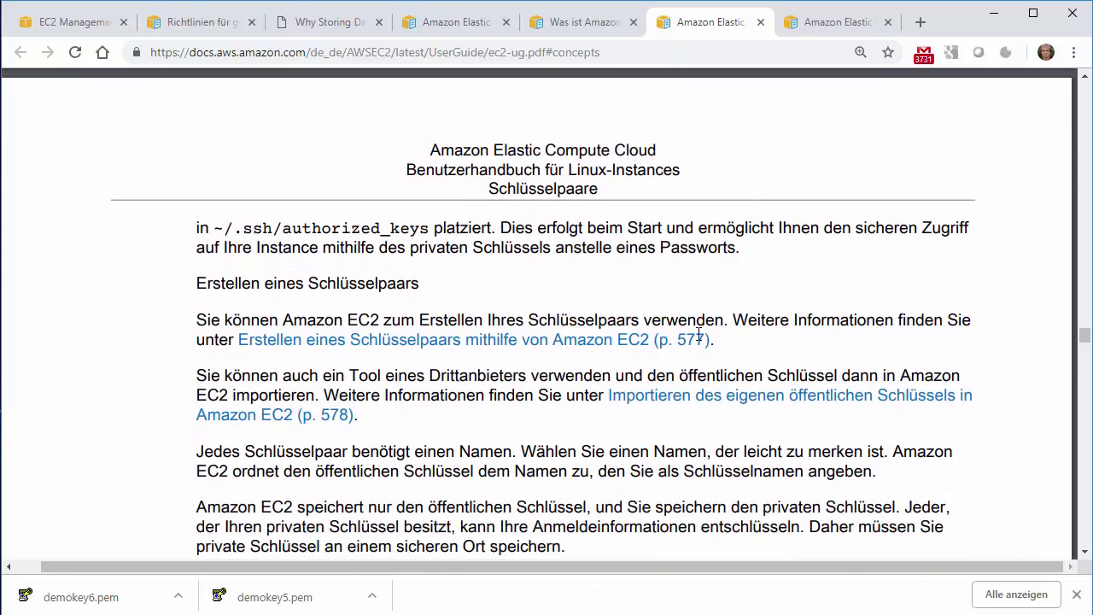
{"action": "scroll", "coordinate": [698, 334], "scroll_direction": "up", "scroll_amount": 1}
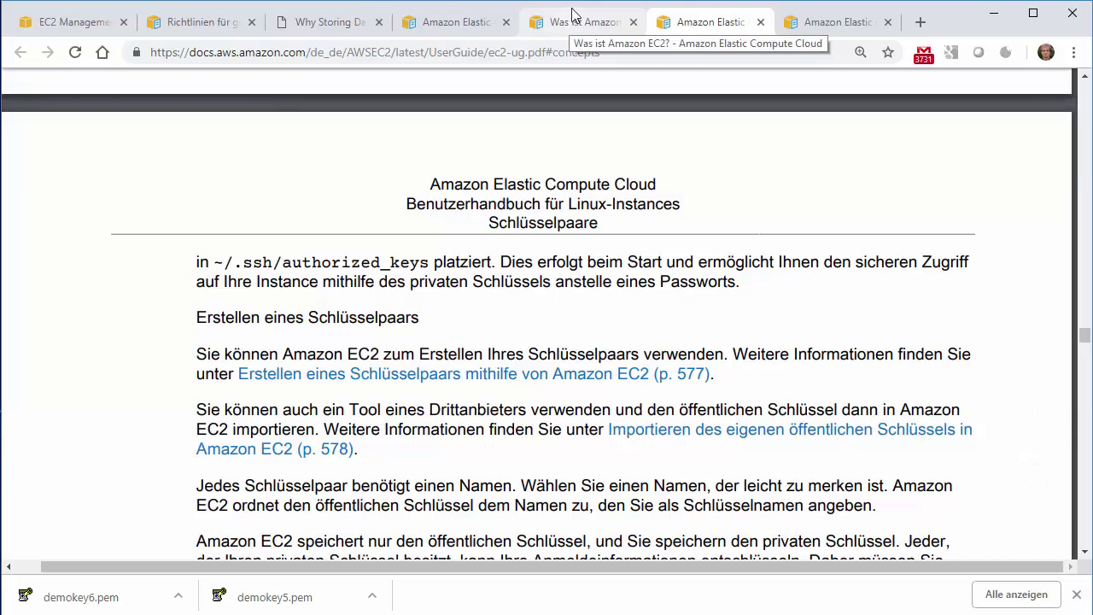
- In the other open user guide PDF, highlight the passages on root remote access over SSH and password authentication for Amazon Linux instances
{"action": "left_click", "coordinate": [832, 24]}
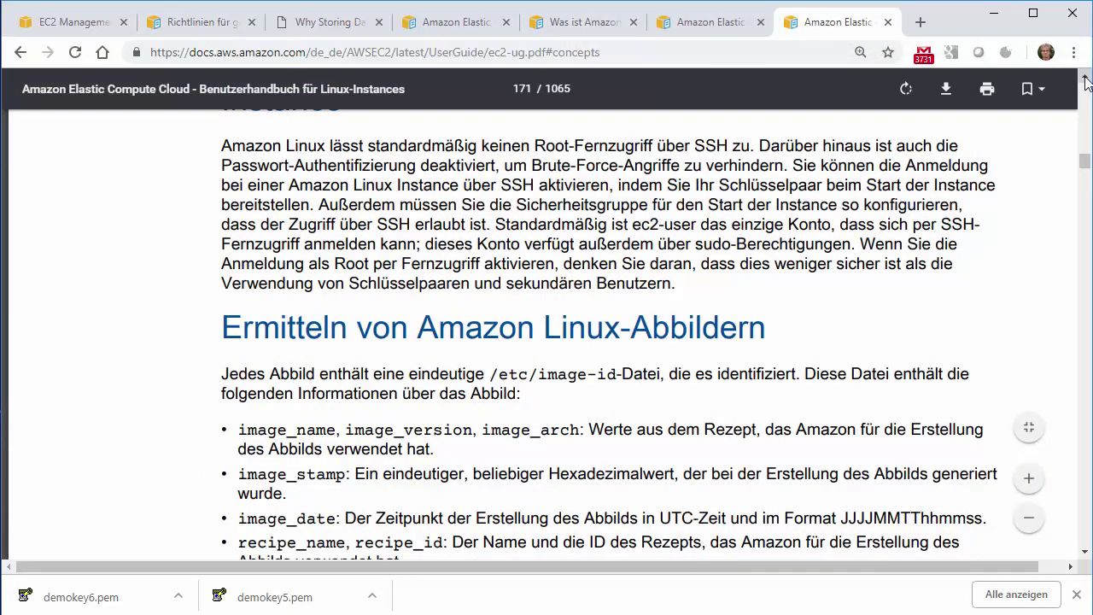
{"action": "scroll", "coordinate": [311, 207], "scroll_direction": "up", "scroll_amount": 2}
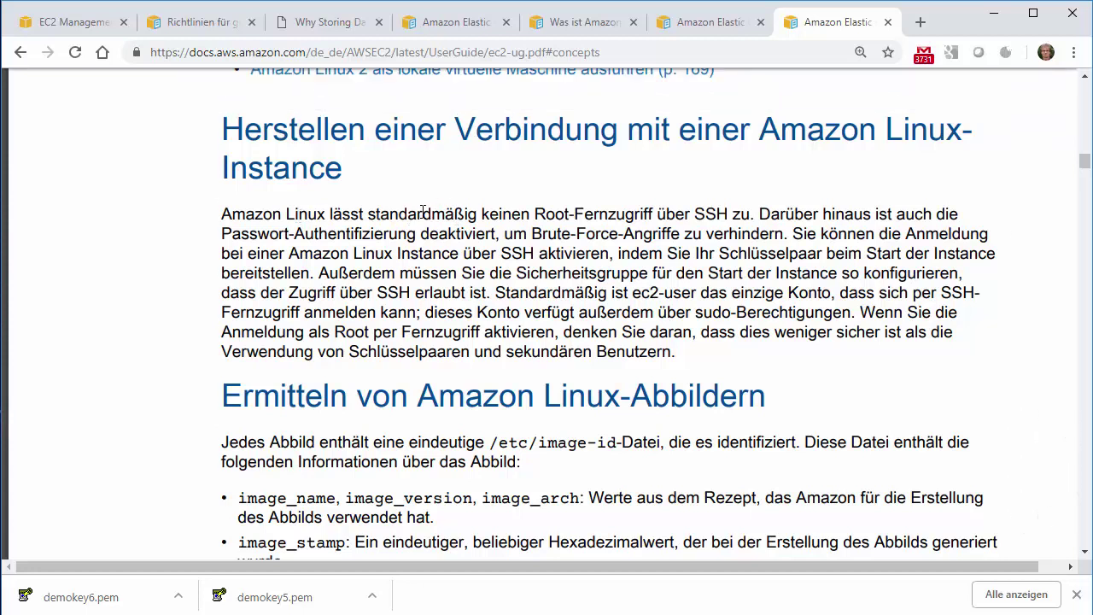
{"action": "left_click_drag", "start_coordinate": [409, 213], "coordinate": [735, 208]}
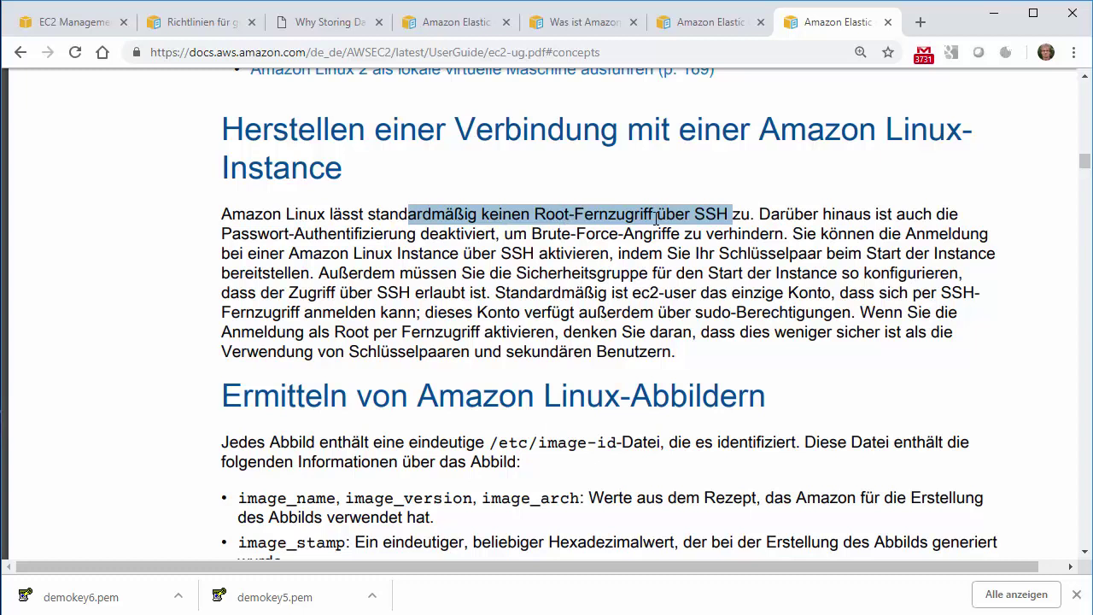
{"action": "left_click_drag", "start_coordinate": [770, 214], "coordinate": [549, 239]}
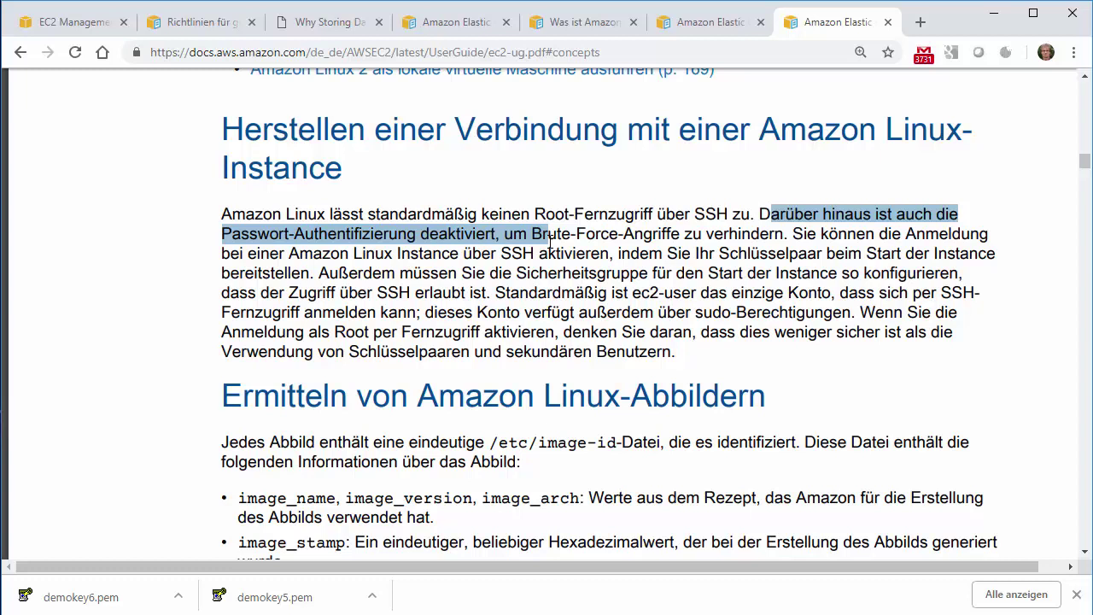
- Highlight the passages on brute-force protection, enabling SSH login, and the ec2-user account with its sudo permissions
{"action": "left_click_drag", "start_coordinate": [549, 237], "coordinate": [793, 238]}
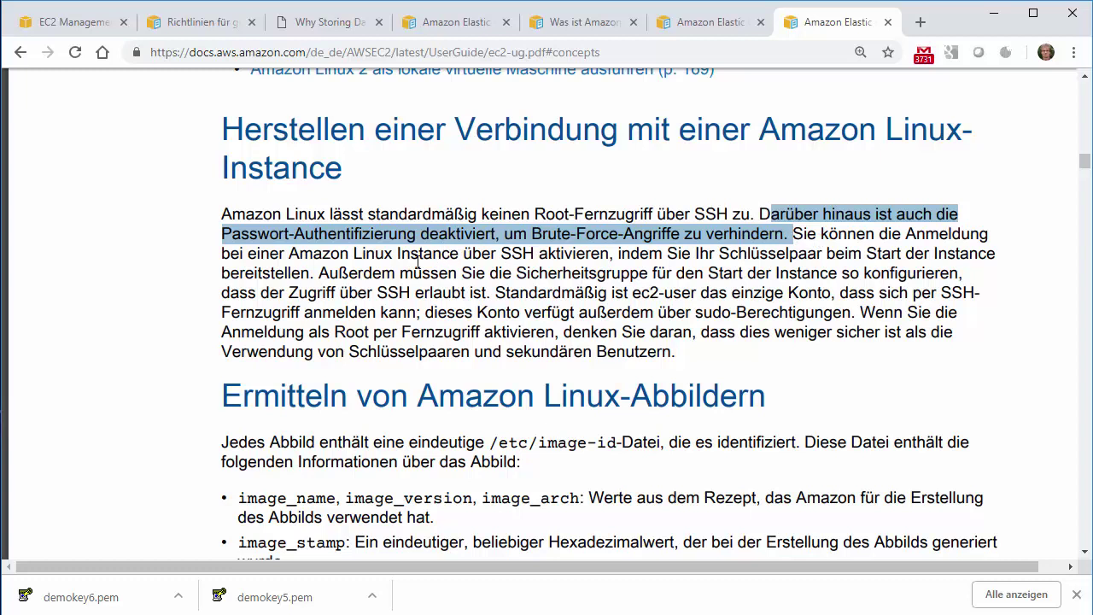
{"action": "left_click_drag", "start_coordinate": [354, 254], "coordinate": [619, 255]}
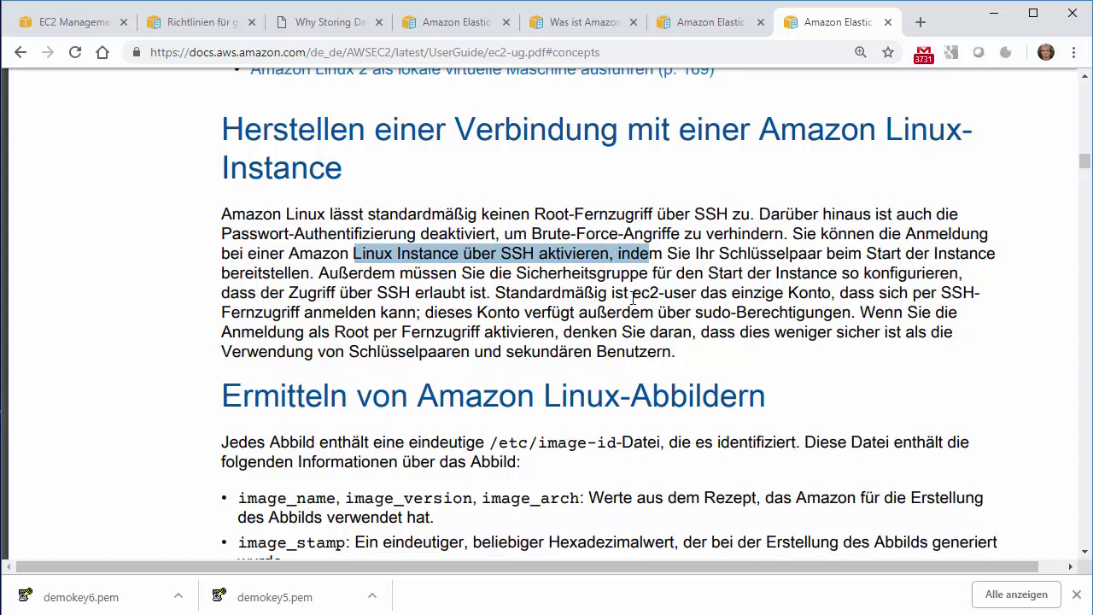
{"action": "left_click_drag", "start_coordinate": [530, 293], "coordinate": [980, 293]}
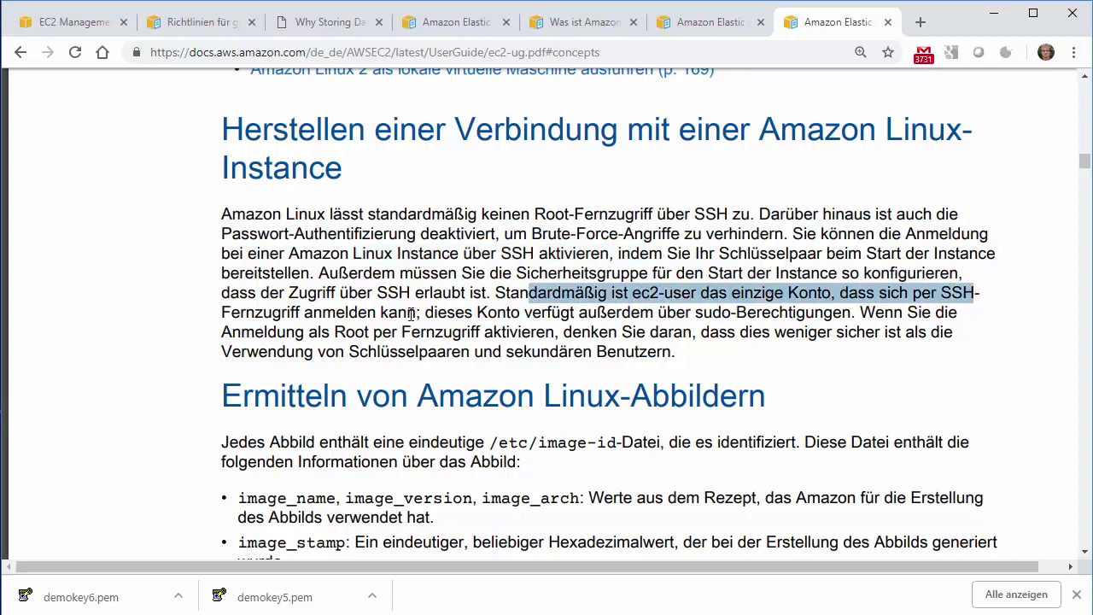
{"action": "left_click_drag", "start_coordinate": [223, 312], "coordinate": [830, 318]}
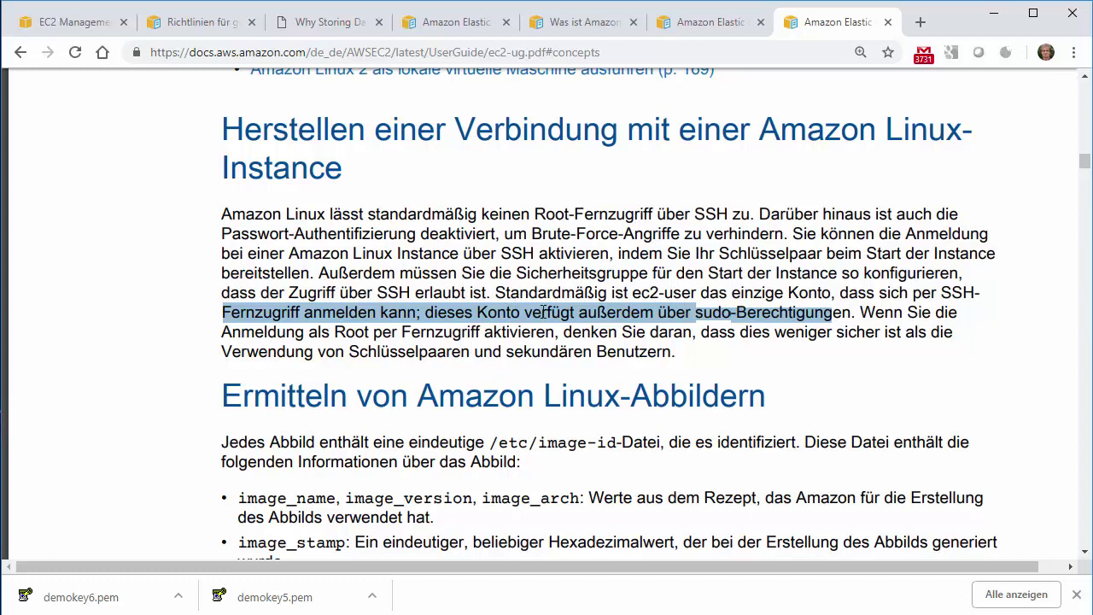
- In the EC2 console's instance list, name the unnamed running t2.micro instance Windows-Test
{"action": "left_click", "coordinate": [75, 23]}
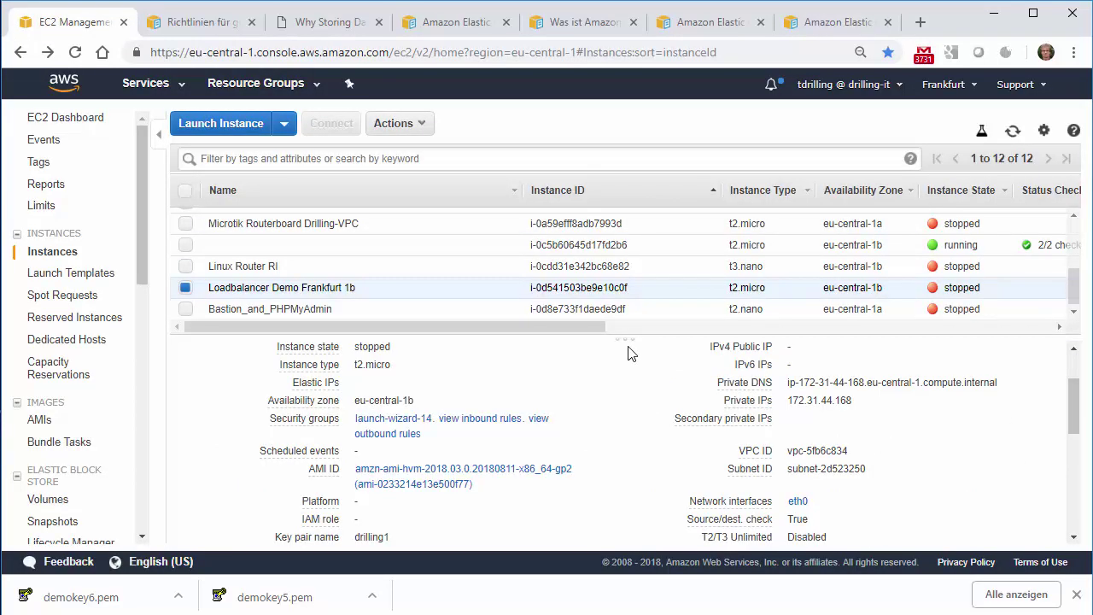
{"action": "left_click_drag", "start_coordinate": [622, 339], "coordinate": [626, 413]}
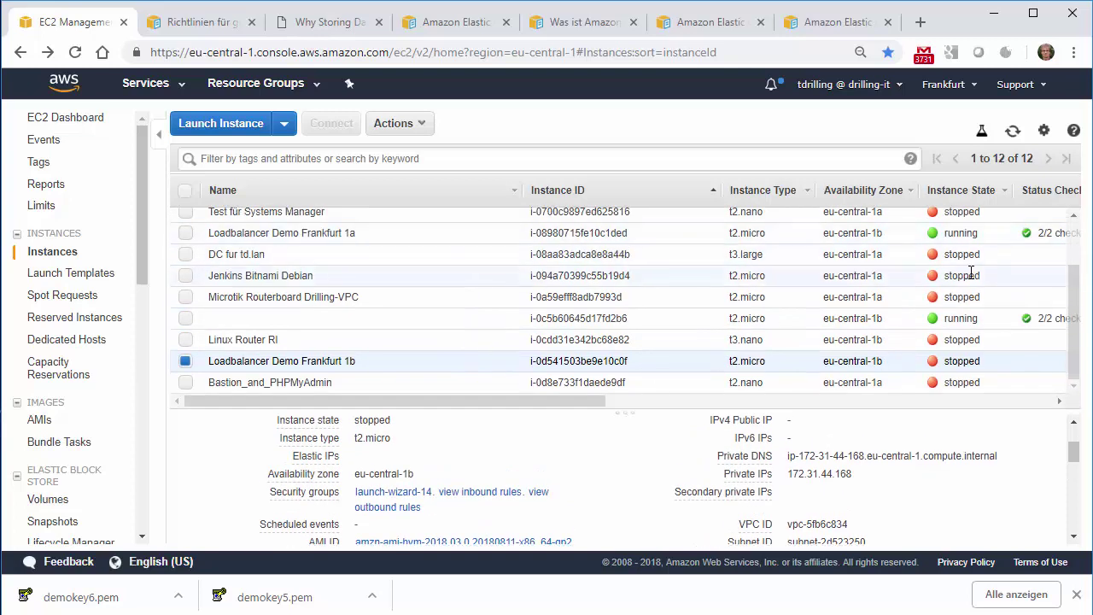
{"action": "left_click_drag", "start_coordinate": [1077, 291], "coordinate": [1076, 247]}
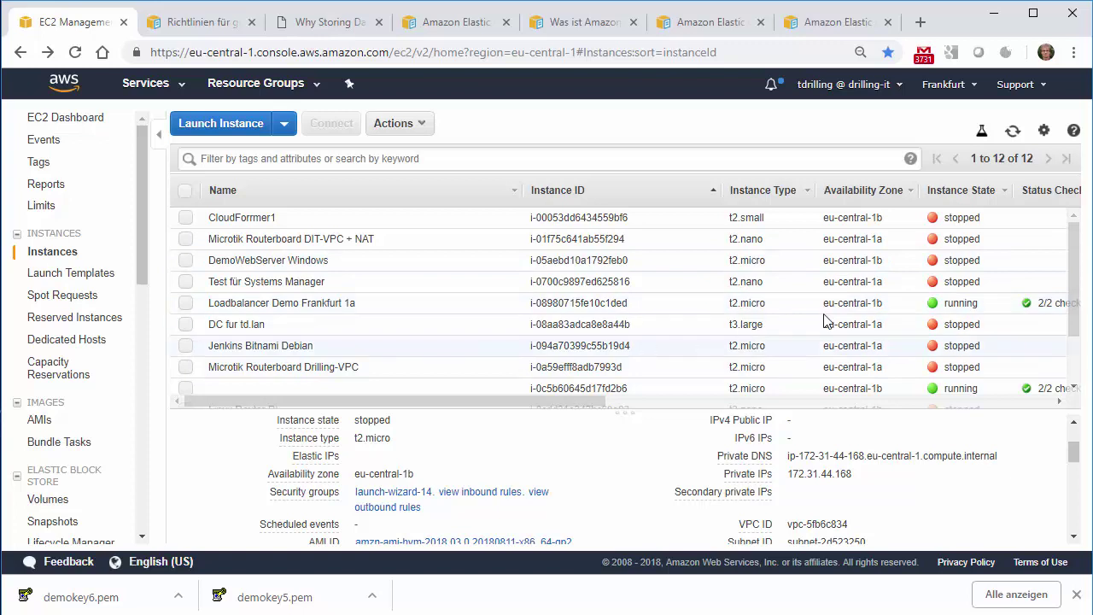
{"action": "scroll", "coordinate": [1071, 309], "scroll_direction": "down", "scroll_amount": 2}
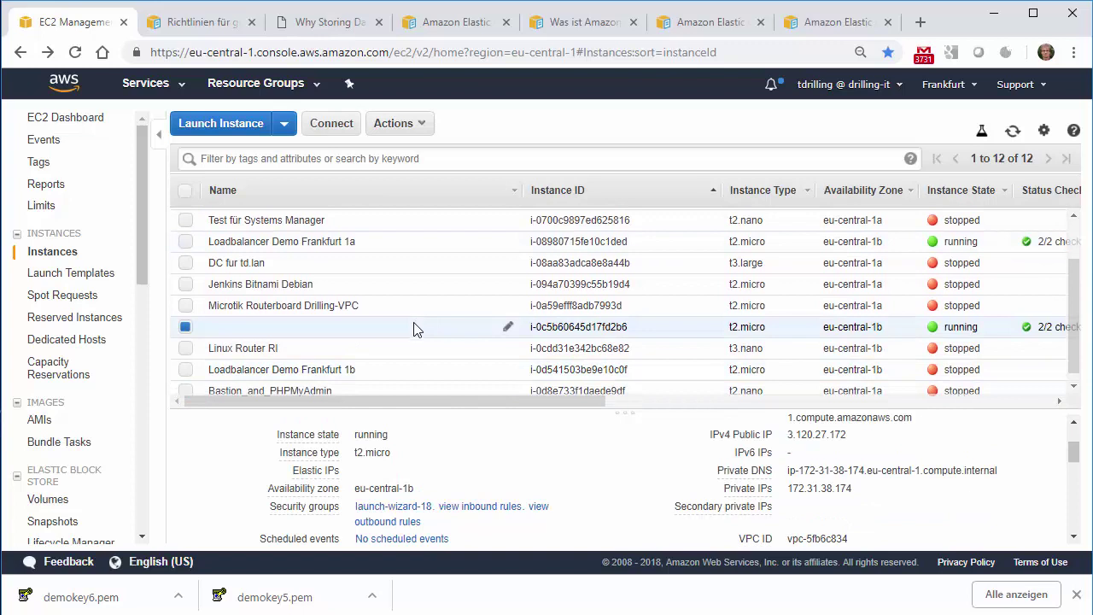
{"action": "left_click", "coordinate": [507, 327]}
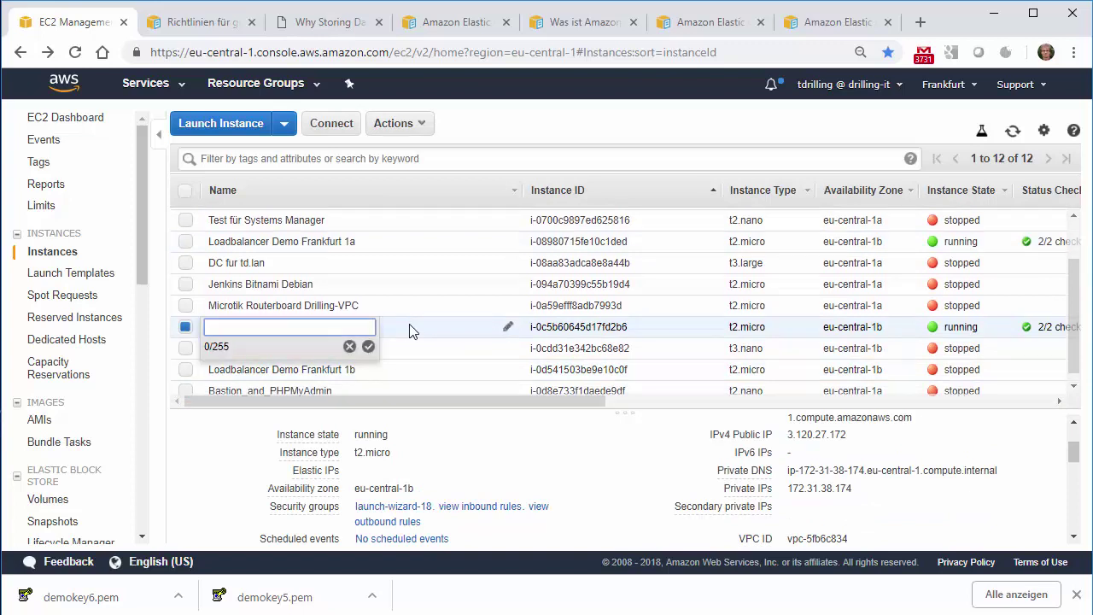
{"action": "type", "text": "Windows-Test"}
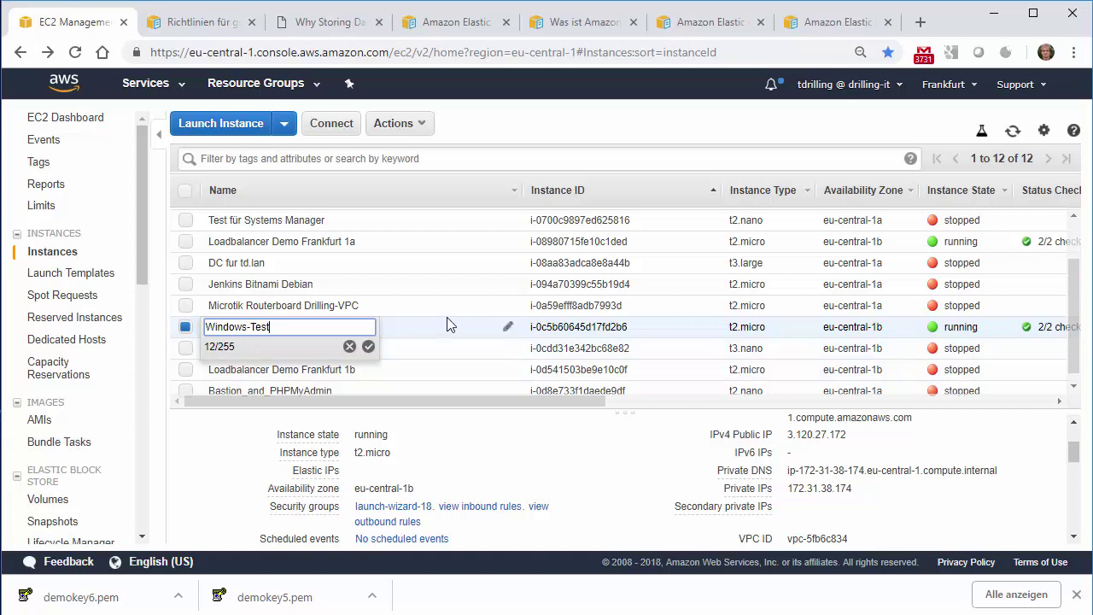
{"action": "left_click", "coordinate": [369, 346]}
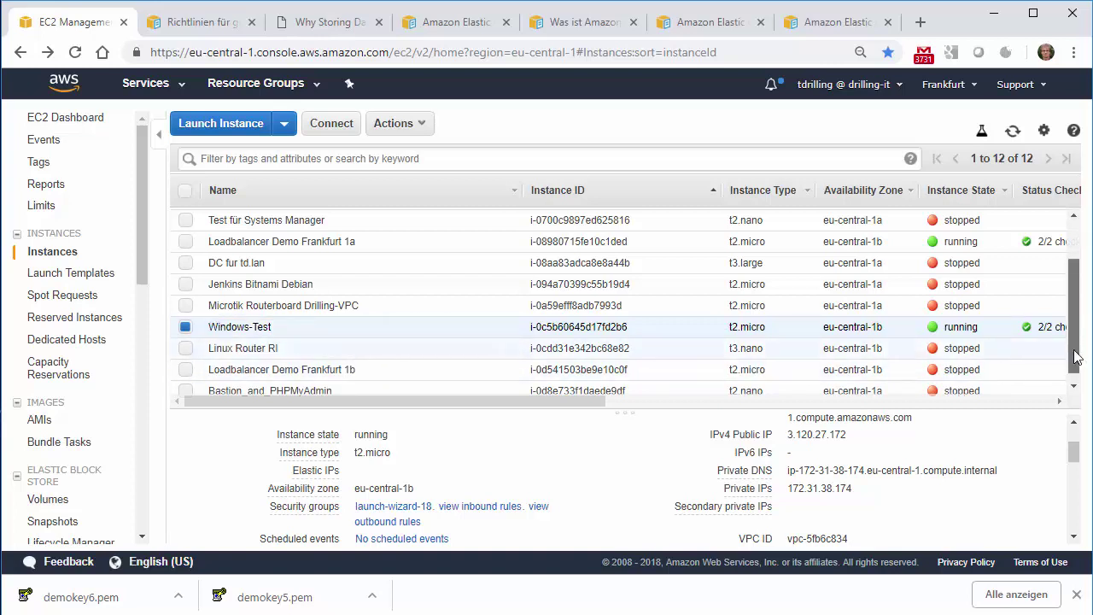
- Select only the Loadbalancer Demo Frankfurt 1a instance and examine the key pair name in its description
{"action": "left_click_drag", "start_coordinate": [1074, 356], "coordinate": [1064, 265]}
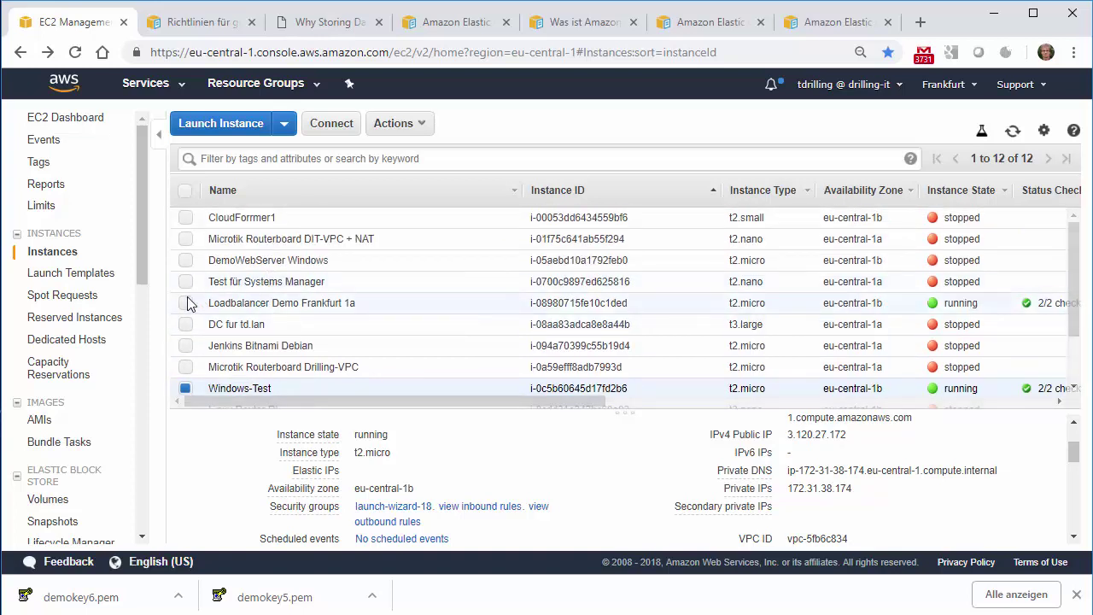
{"action": "left_click", "coordinate": [185, 302]}
{"action": "left_click", "coordinate": [185, 388]}
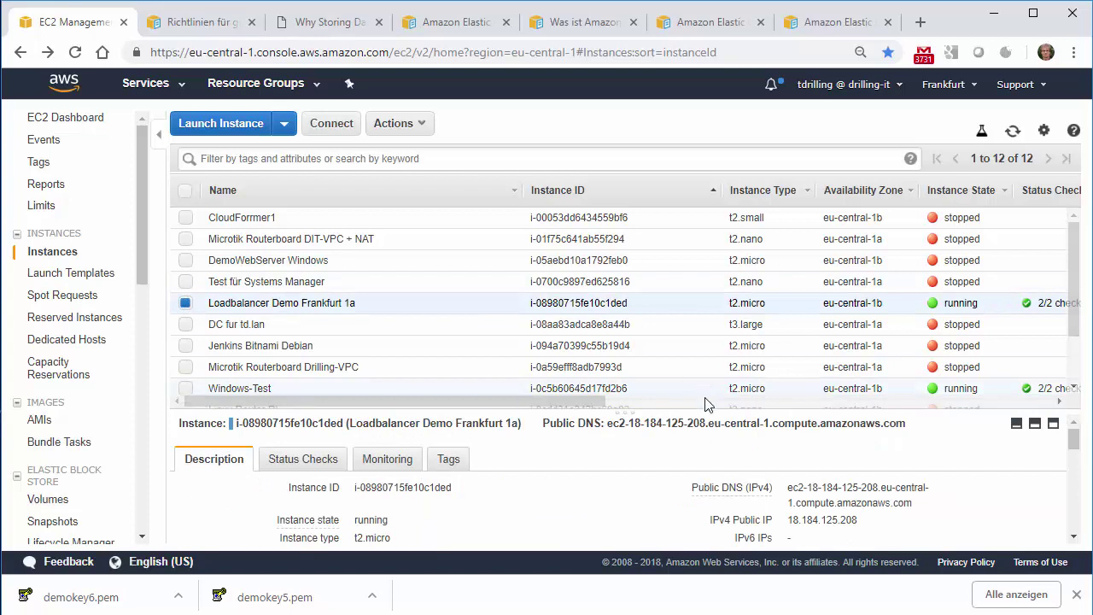
{"action": "left_click_drag", "start_coordinate": [619, 418], "coordinate": [617, 305]}
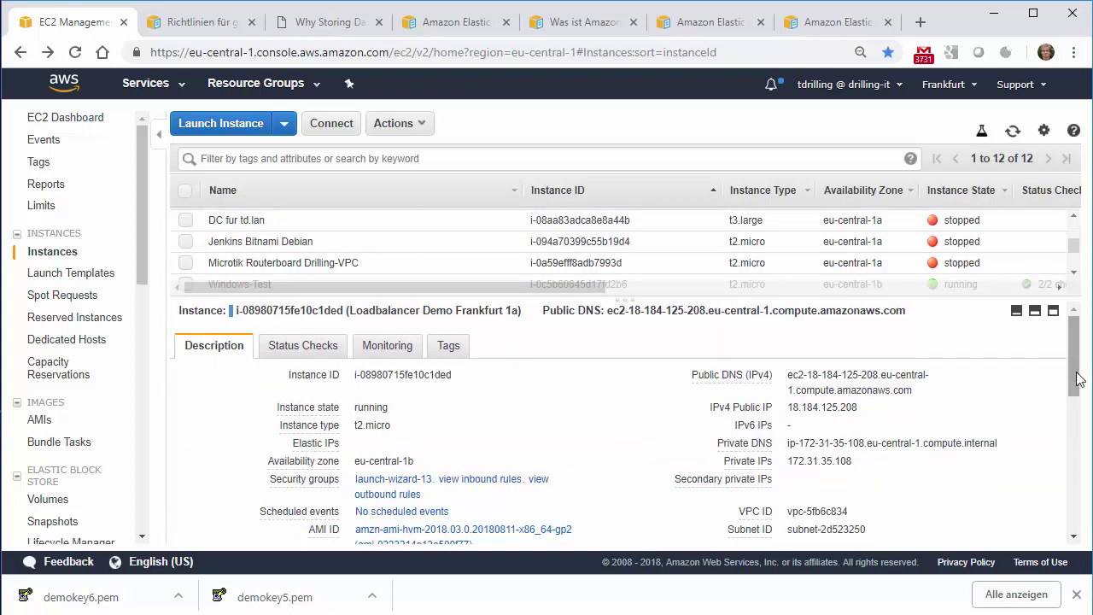
{"action": "left_click_drag", "start_coordinate": [1078, 380], "coordinate": [1079, 424]}
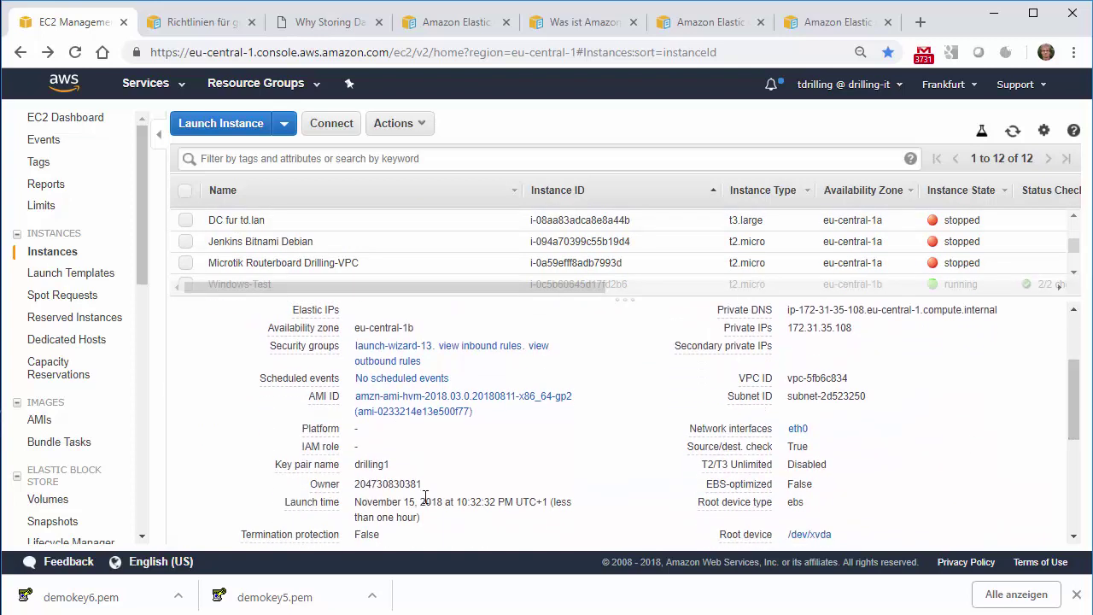
{"action": "left_click_drag", "start_coordinate": [354, 467], "coordinate": [384, 466]}
{"action": "left_click_drag", "start_coordinate": [1067, 410], "coordinate": [1068, 367]}
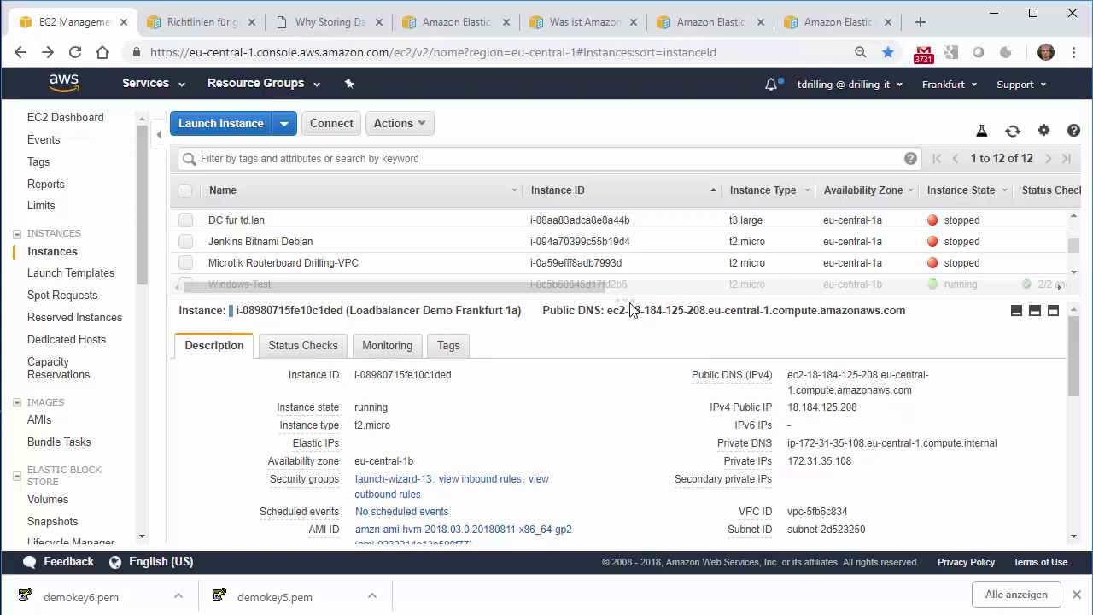
{"action": "left_click_drag", "start_coordinate": [626, 303], "coordinate": [630, 399]}
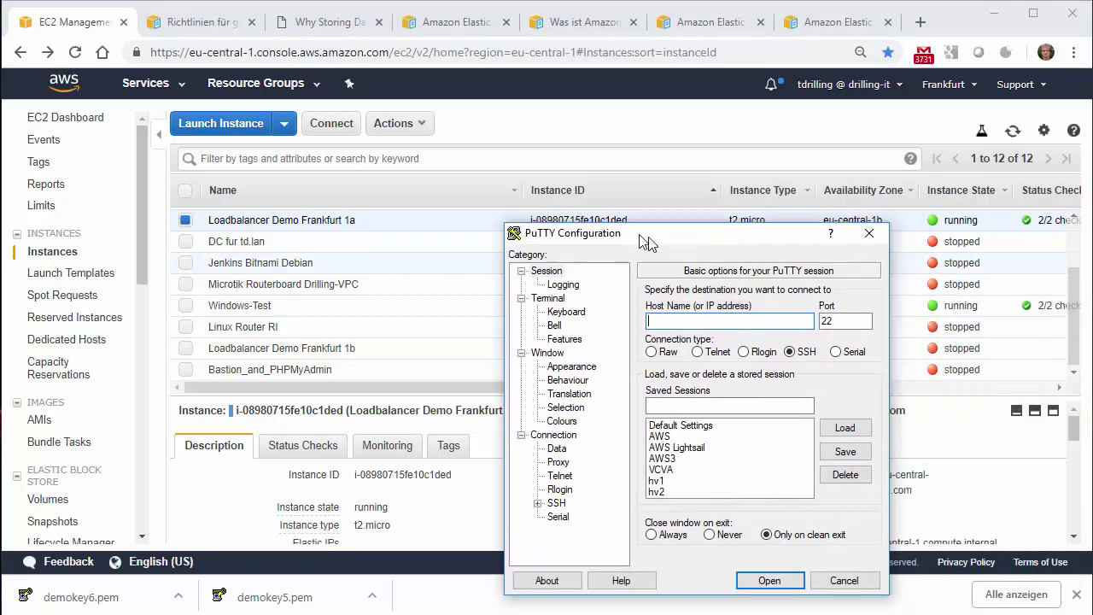
- Present the PuTTY Configuration and Bitvise SSH Client windows side by side, and clear both from view of the EC2 console
{"action": "left_click_drag", "start_coordinate": [644, 166], "coordinate": [317, 166]}
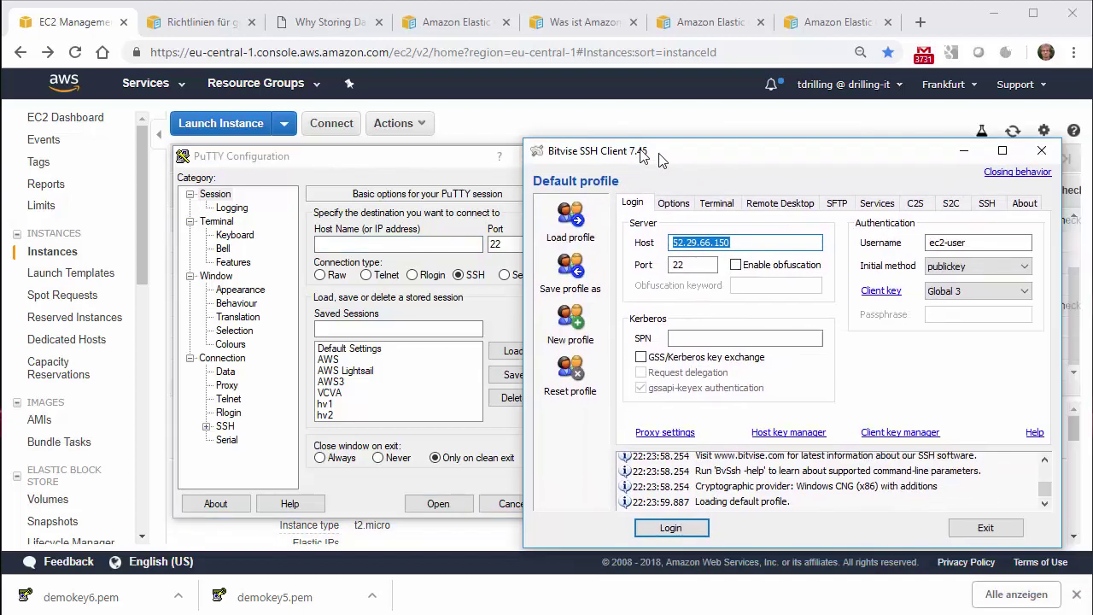
{"action": "left_click_drag", "start_coordinate": [656, 149], "coordinate": [603, 148]}
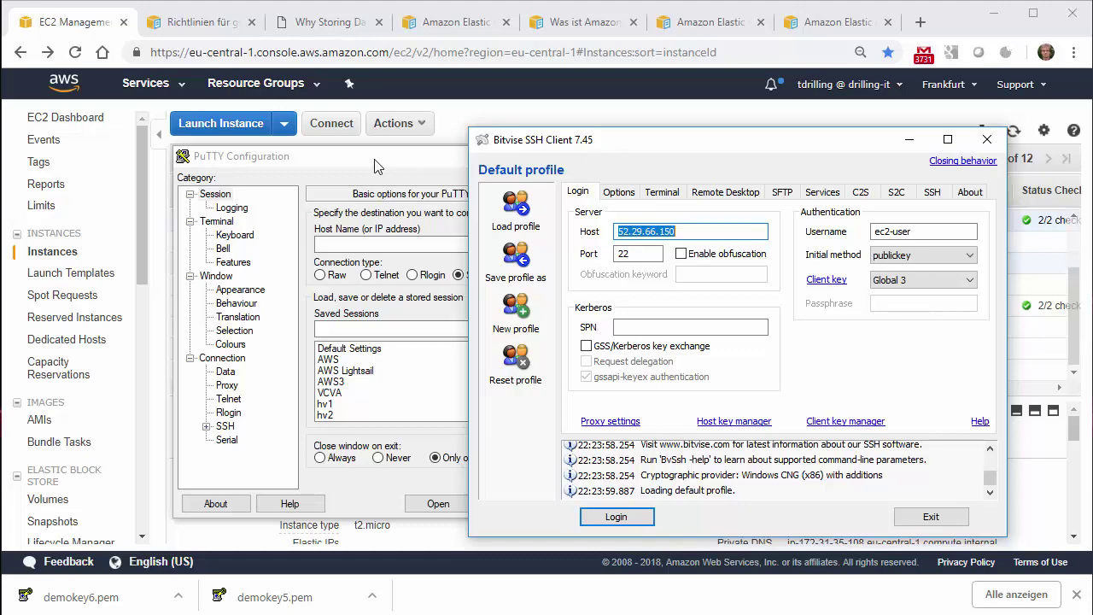
{"action": "left_click", "coordinate": [909, 140]}
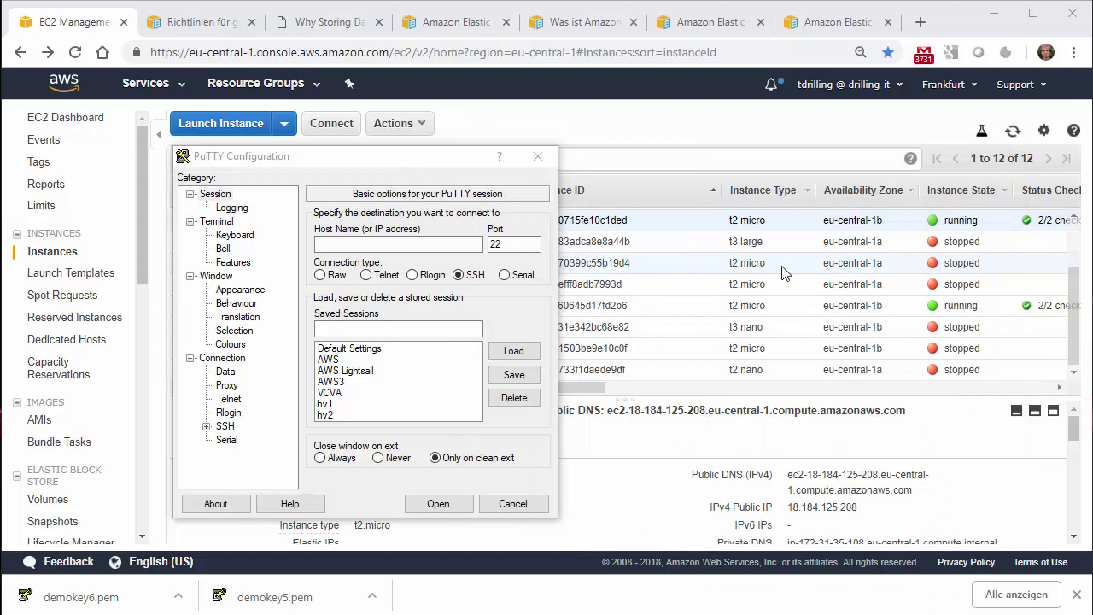
{"action": "left_click_drag", "start_coordinate": [395, 164], "coordinate": [1067, 614]}
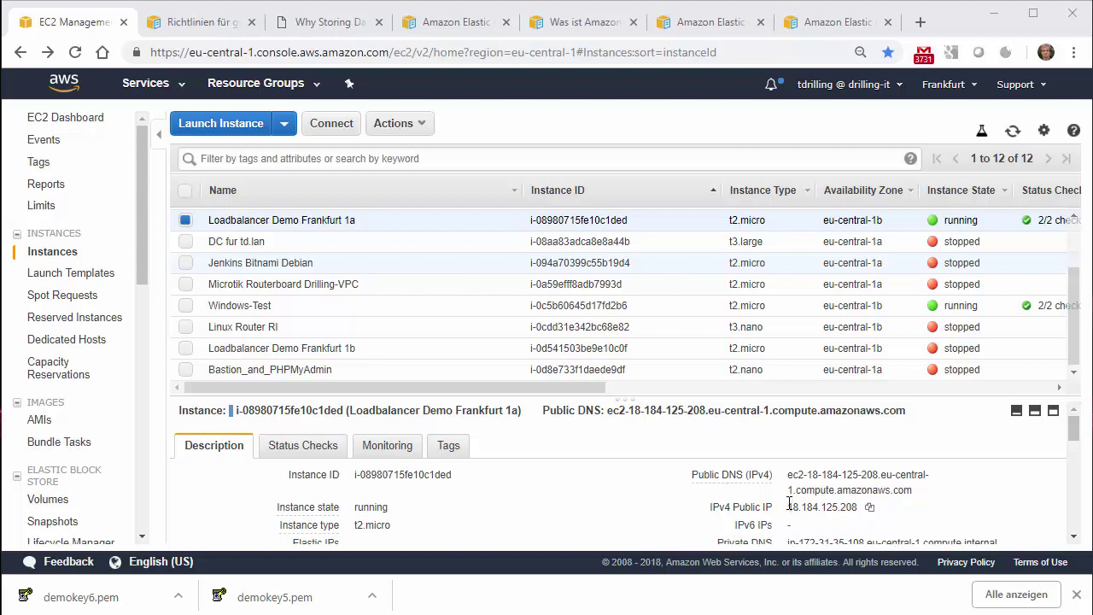
- Copy the IPv4 public IP of Loadbalancer Demo Frankfurt 1a and check the inbound rules of its security group
{"action": "left_click_drag", "start_coordinate": [789, 503], "coordinate": [860, 512]}
{"action": "key", "text": "ctrl+c"}
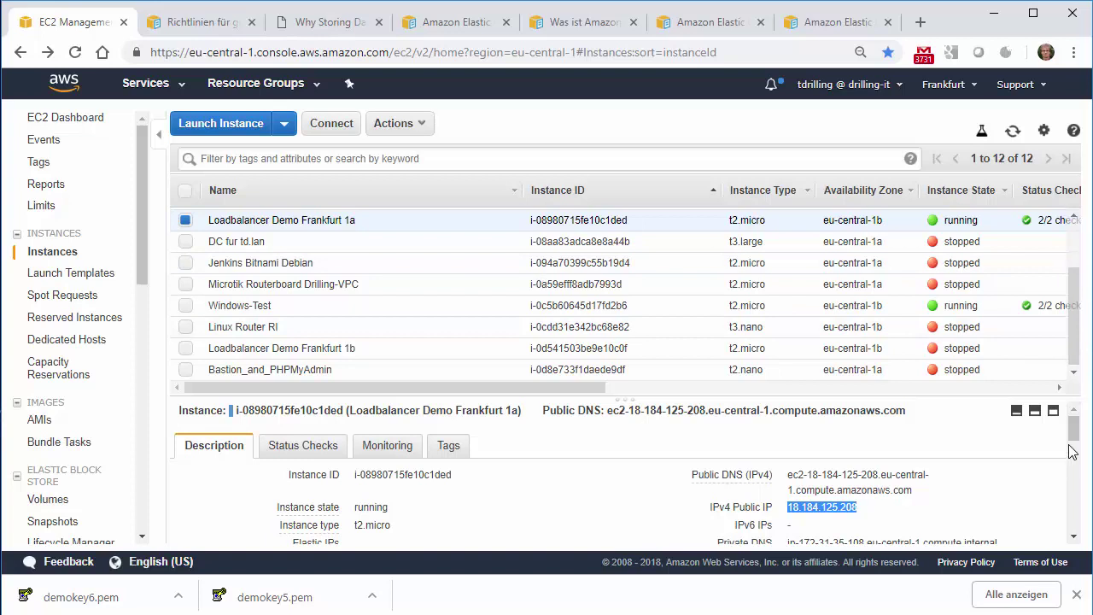
{"action": "left_click_drag", "start_coordinate": [1074, 435], "coordinate": [1076, 445]}
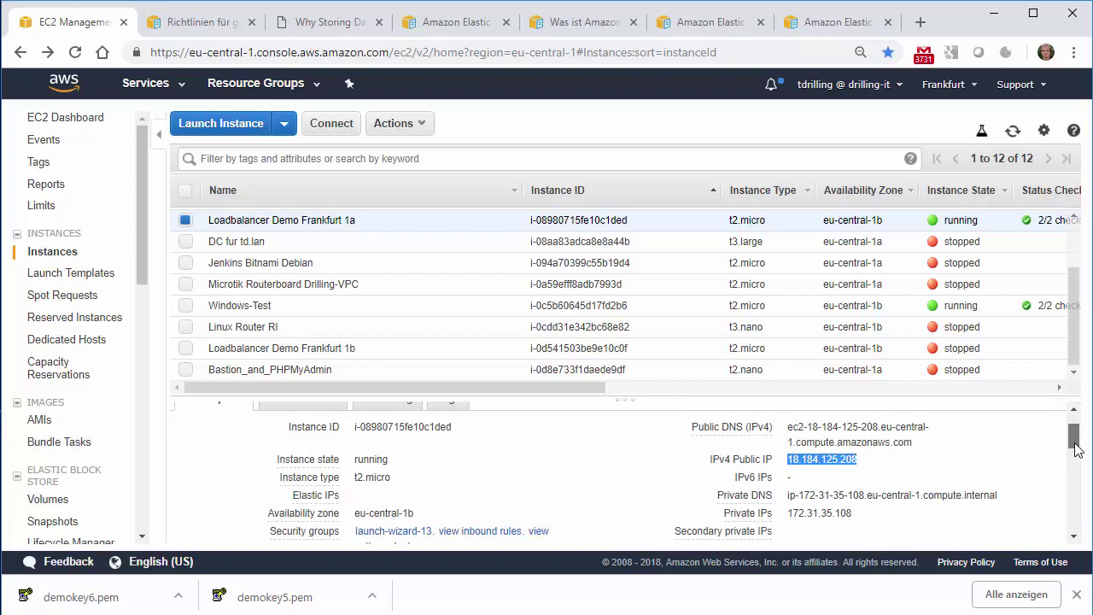
{"action": "left_click_drag", "start_coordinate": [1076, 450], "coordinate": [1076, 466]}
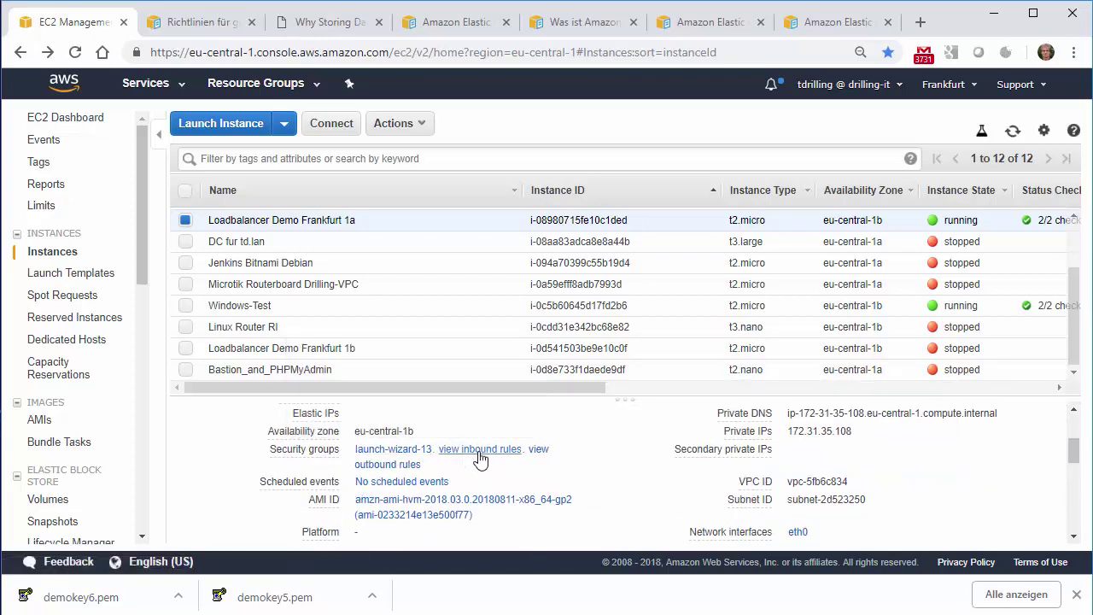
{"action": "left_click", "coordinate": [479, 453]}
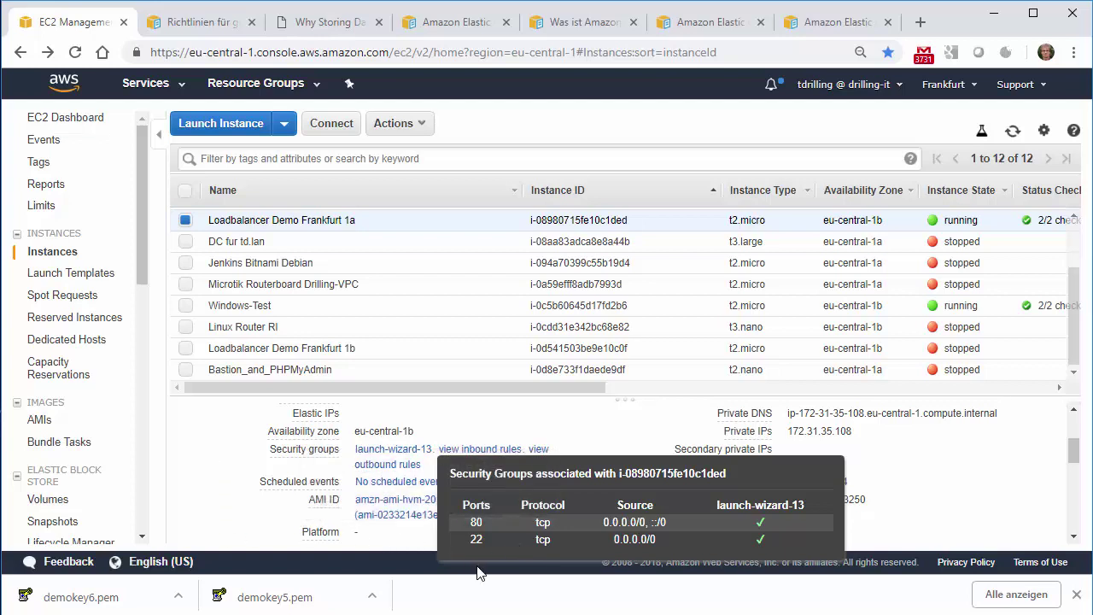
{"action": "left_click", "coordinate": [394, 479]}
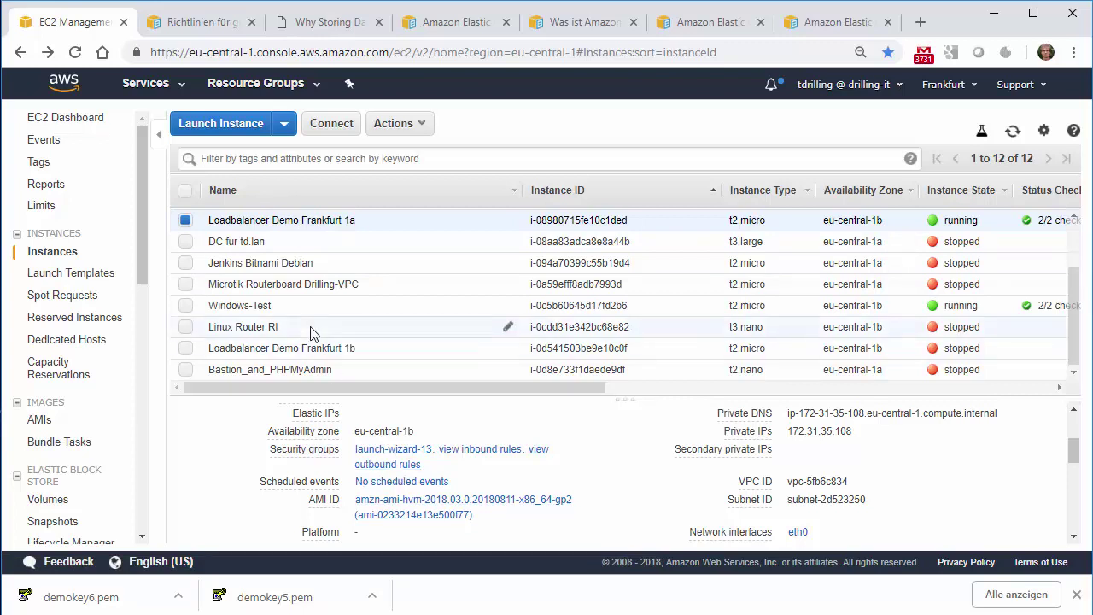
- Select only the Windows-Test instance and check the inbound rules of its security group
{"action": "left_click", "coordinate": [187, 305]}
{"action": "left_click", "coordinate": [185, 220]}
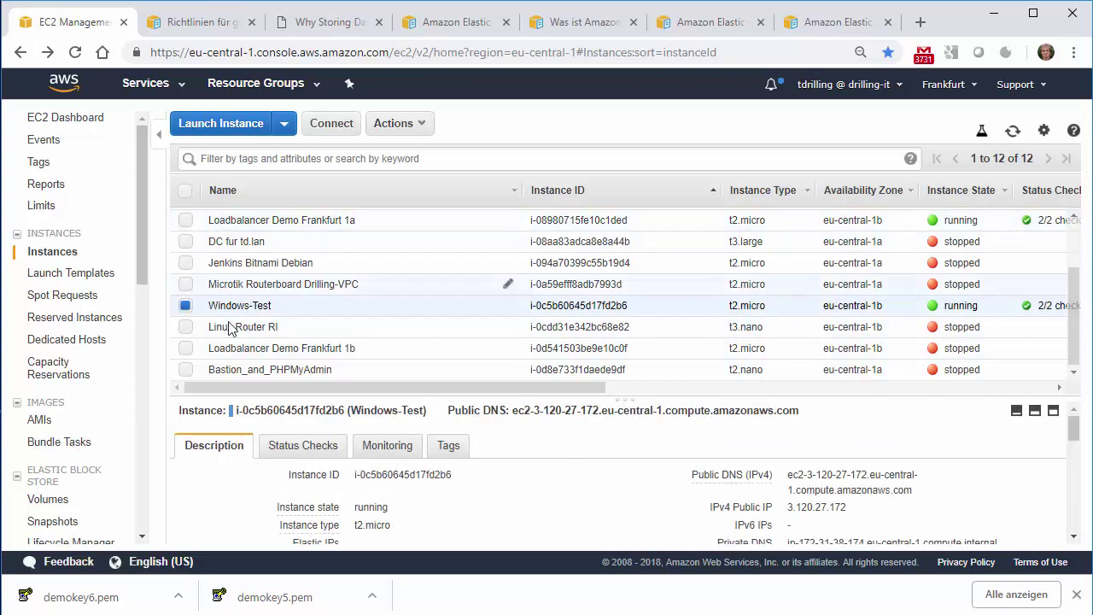
{"action": "left_click_drag", "start_coordinate": [1078, 434], "coordinate": [1075, 441]}
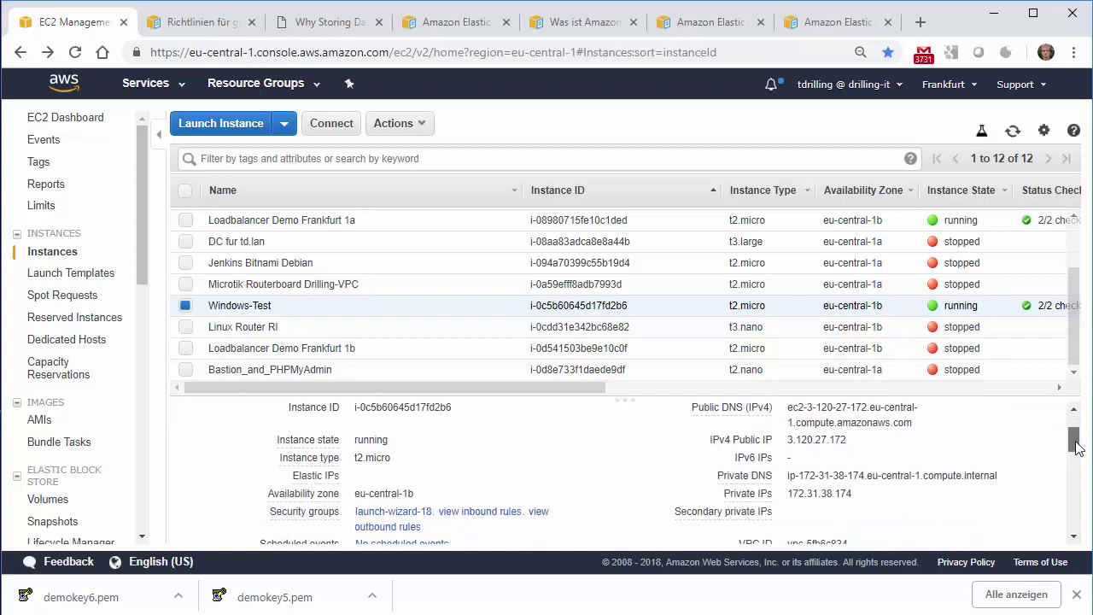
{"action": "left_click", "coordinate": [460, 509]}
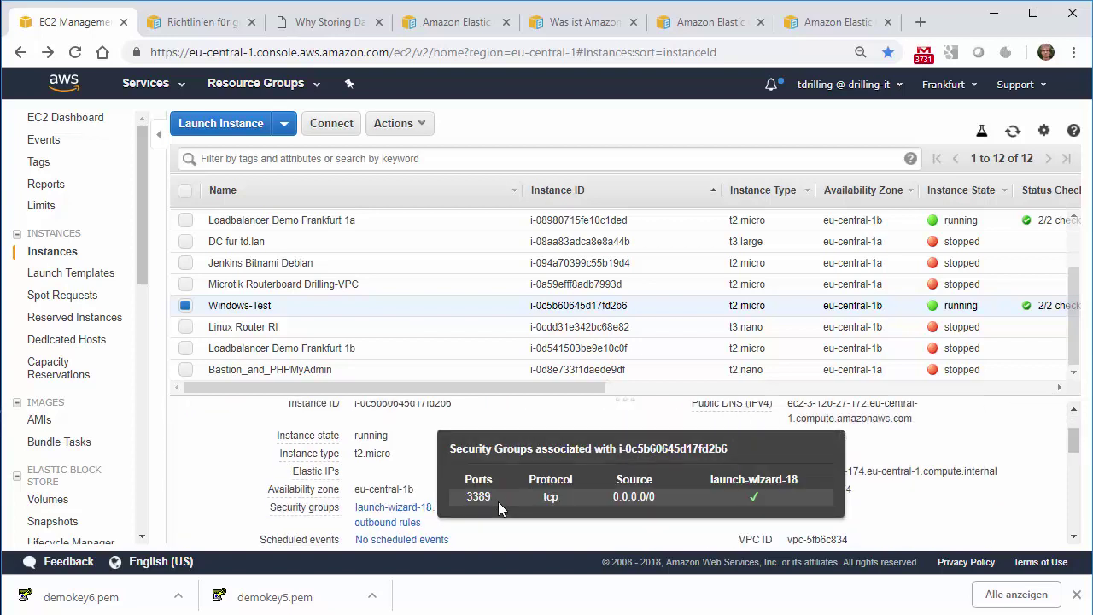
{"action": "left_click", "coordinate": [185, 306]}
{"action": "left_click", "coordinate": [186, 221]}
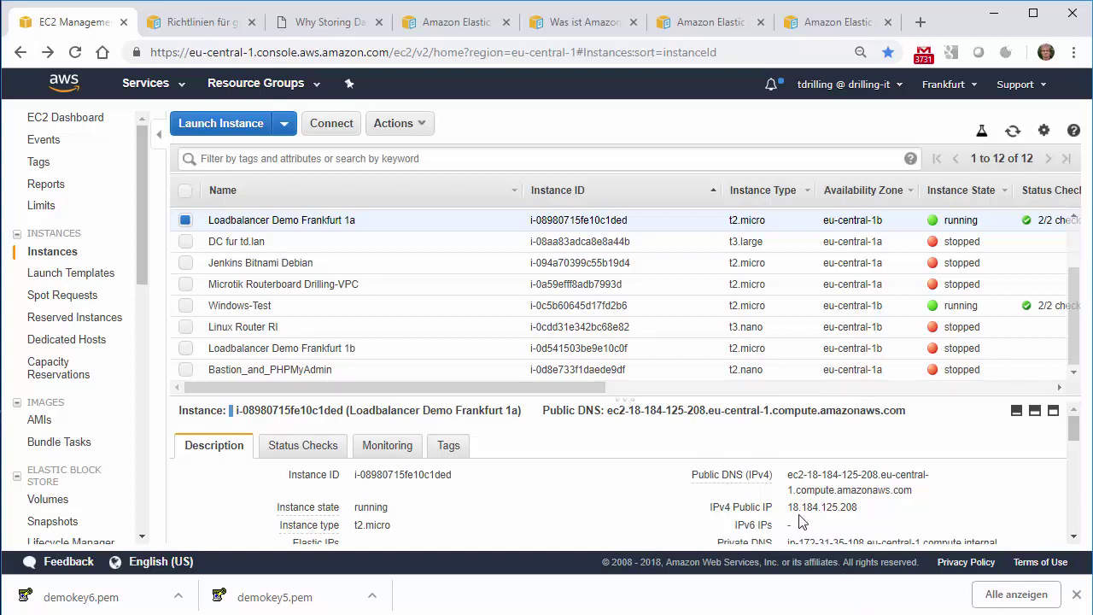
{"action": "left_click_drag", "start_coordinate": [789, 507], "coordinate": [857, 507]}
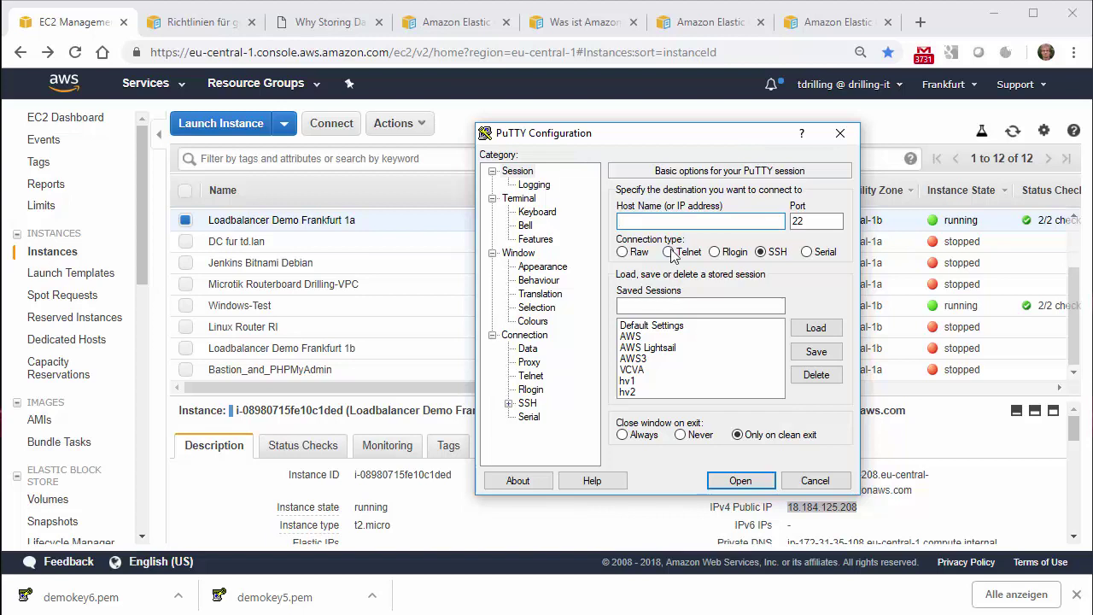
{"action": "key", "text": "ctrl+v"}
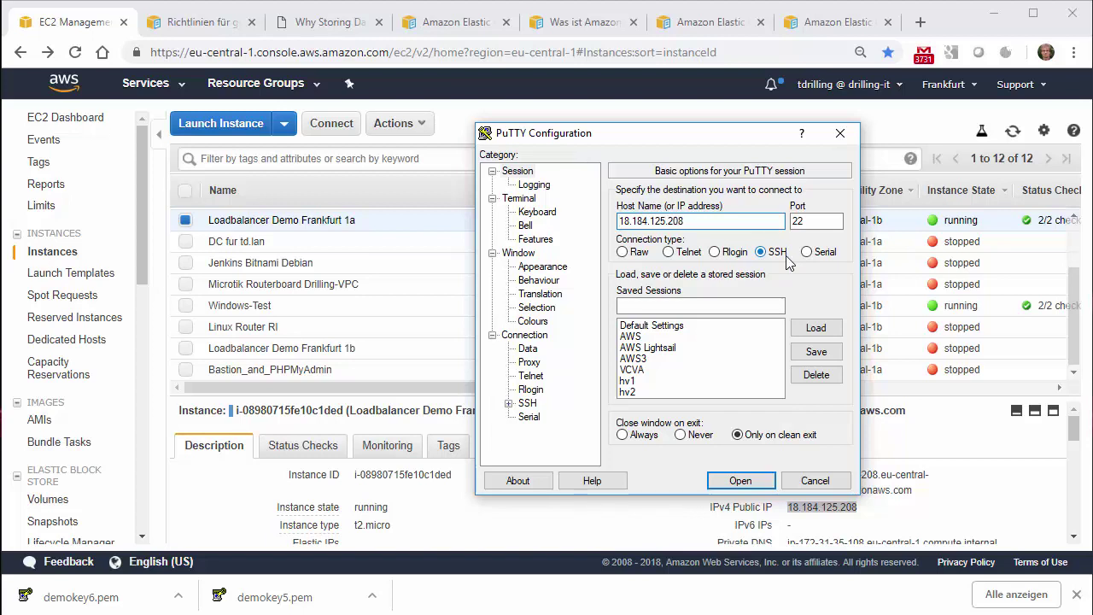
{"action": "type", "text": "ec2-u"}
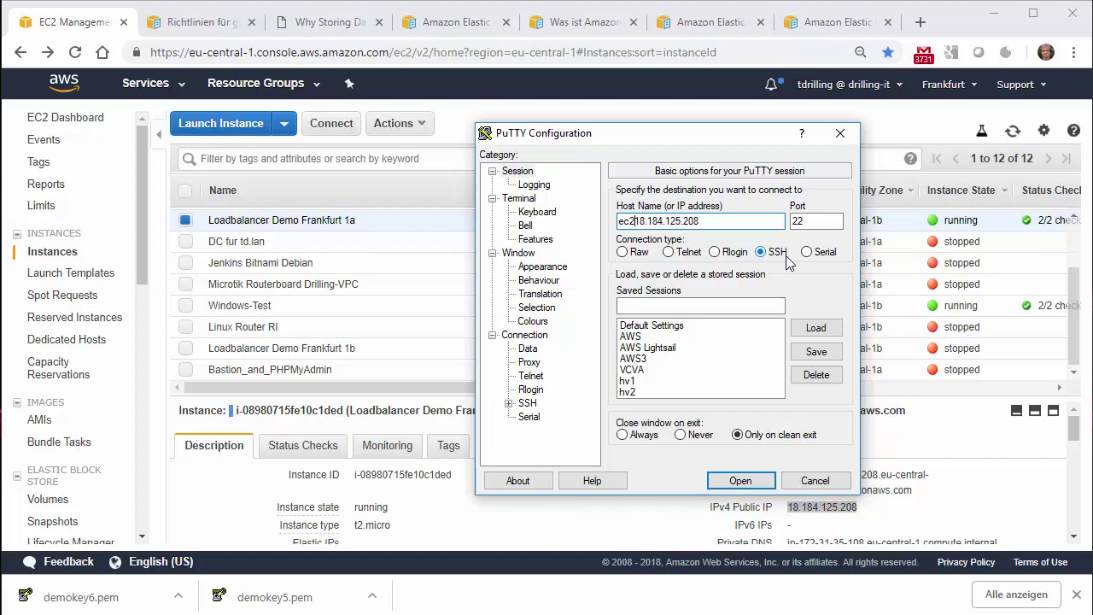
{"action": "type", "text": "ser@"}
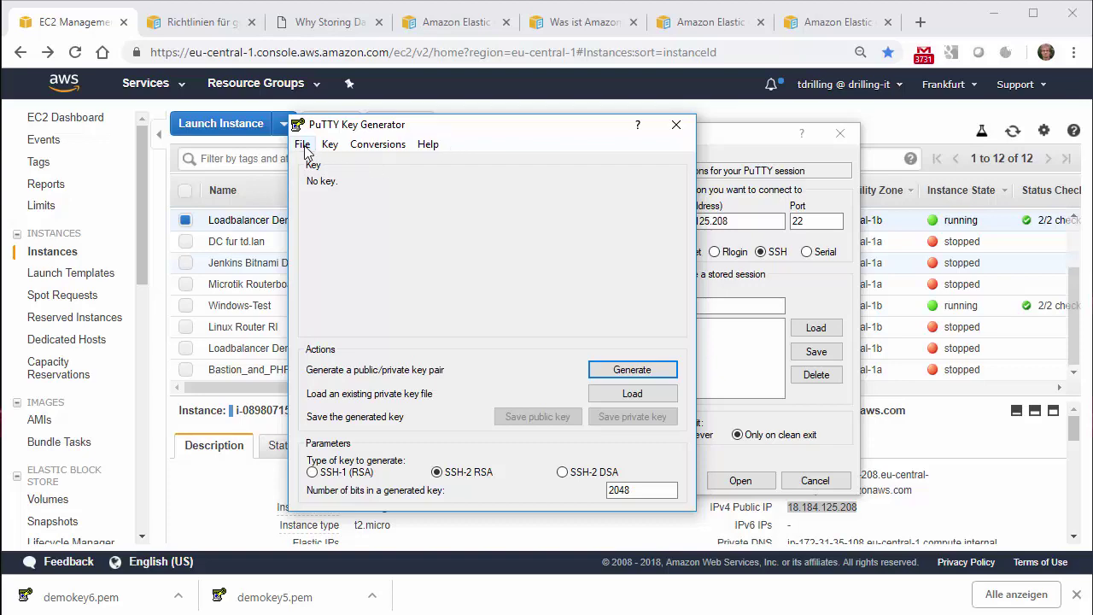
- Load the existing private key drilling1.pem from C:\Key\AWS-SSH into the PuTTY Key Generator, listing all file types
{"action": "left_click", "coordinate": [303, 148]}
{"action": "left_click", "coordinate": [316, 166]}
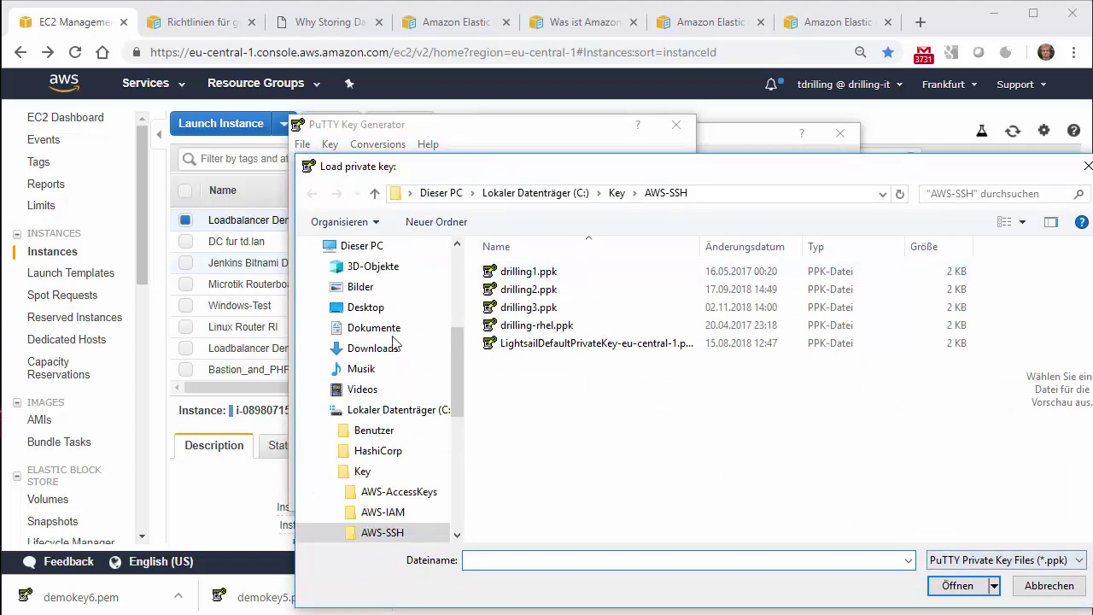
{"action": "left_click", "coordinate": [1028, 560]}
{"action": "left_click", "coordinate": [1007, 588]}
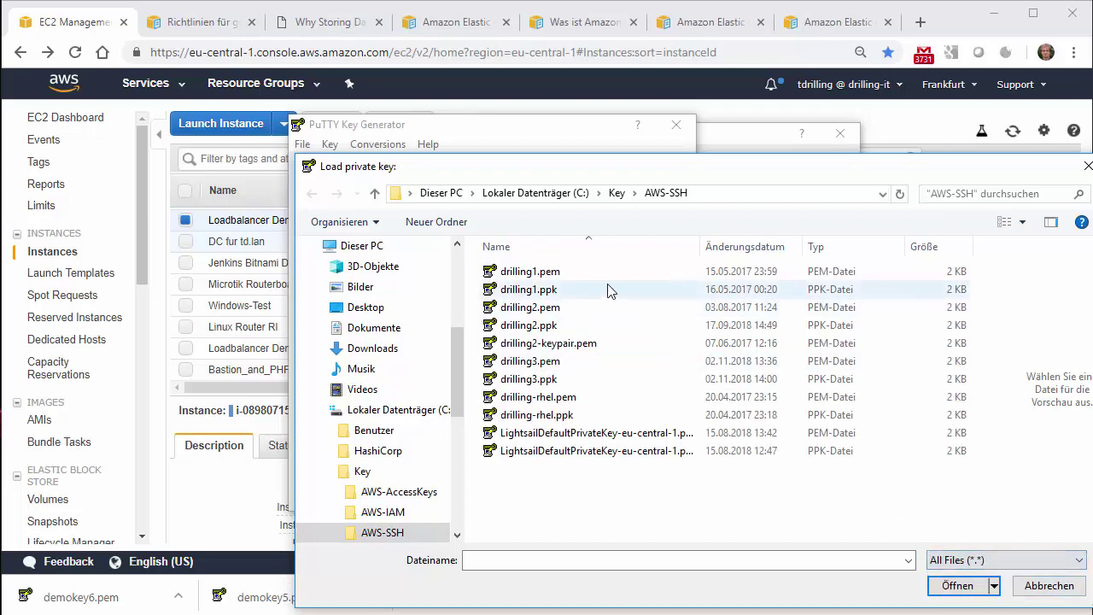
{"action": "left_click", "coordinate": [546, 272]}
{"action": "left_click", "coordinate": [948, 595]}
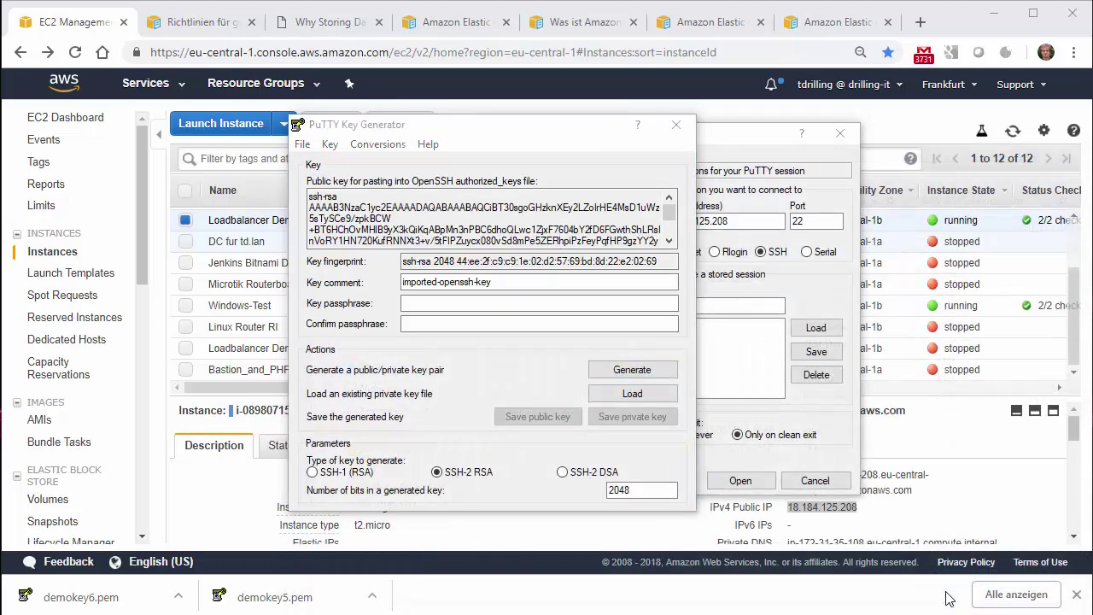
{"action": "left_click", "coordinate": [898, 524]}
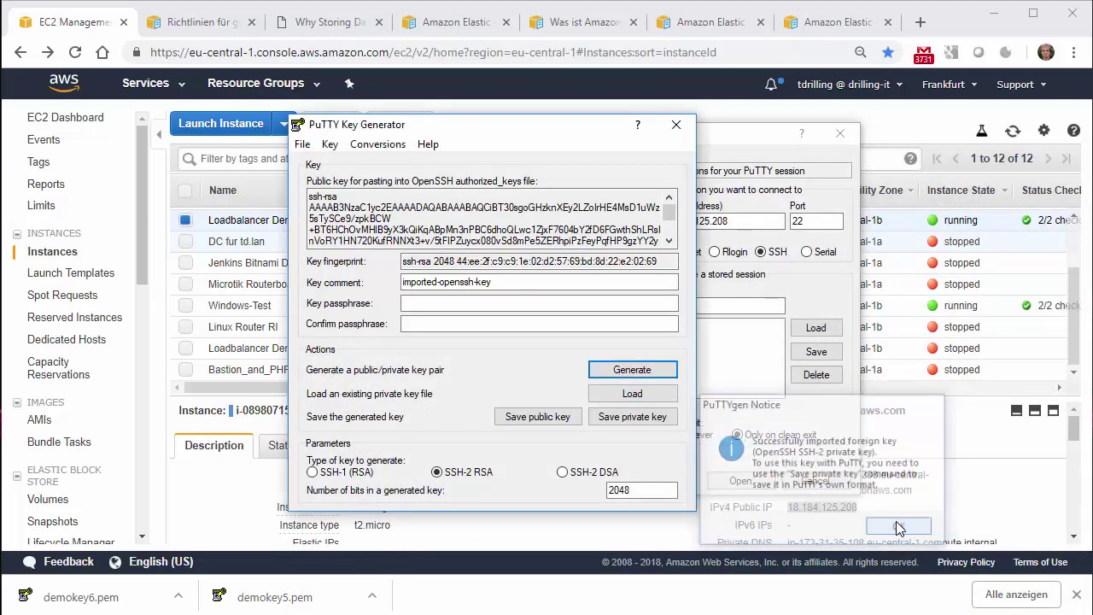
- Start saving the loaded private key, decline to save it without a passphrase, and close the PuTTY Key Generator
{"action": "left_click", "coordinate": [617, 418]}
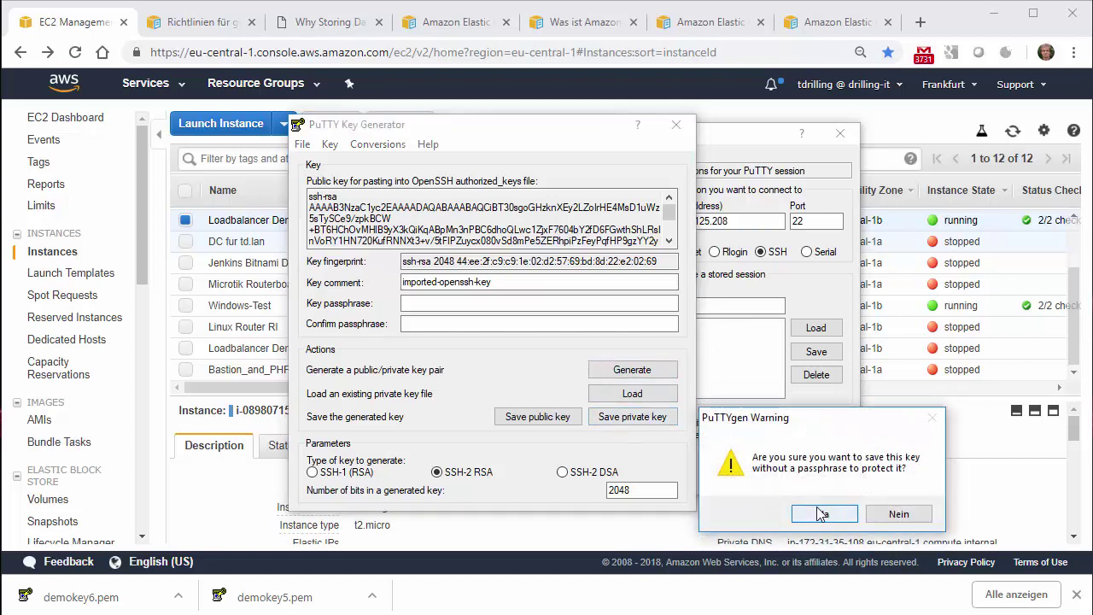
{"action": "left_click", "coordinate": [899, 514]}
{"action": "key", "text": "alt+F4"}
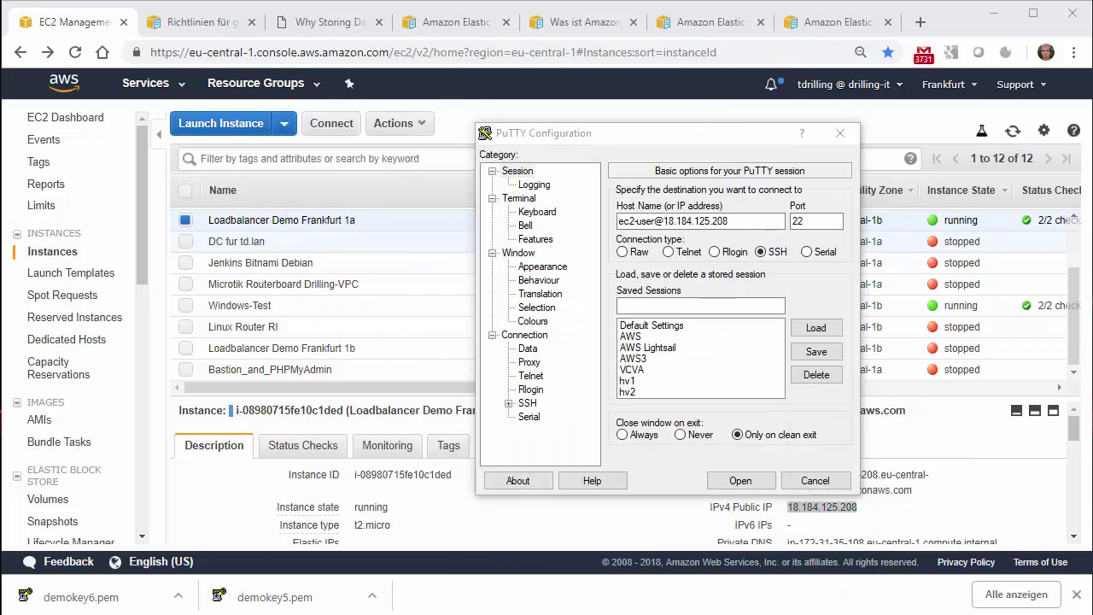
- Set C:\Key\AWS-SSH\drilling1.ppk as the private key file for SSH authentication in the PuTTY Configuration
{"action": "left_click", "coordinate": [512, 404]}
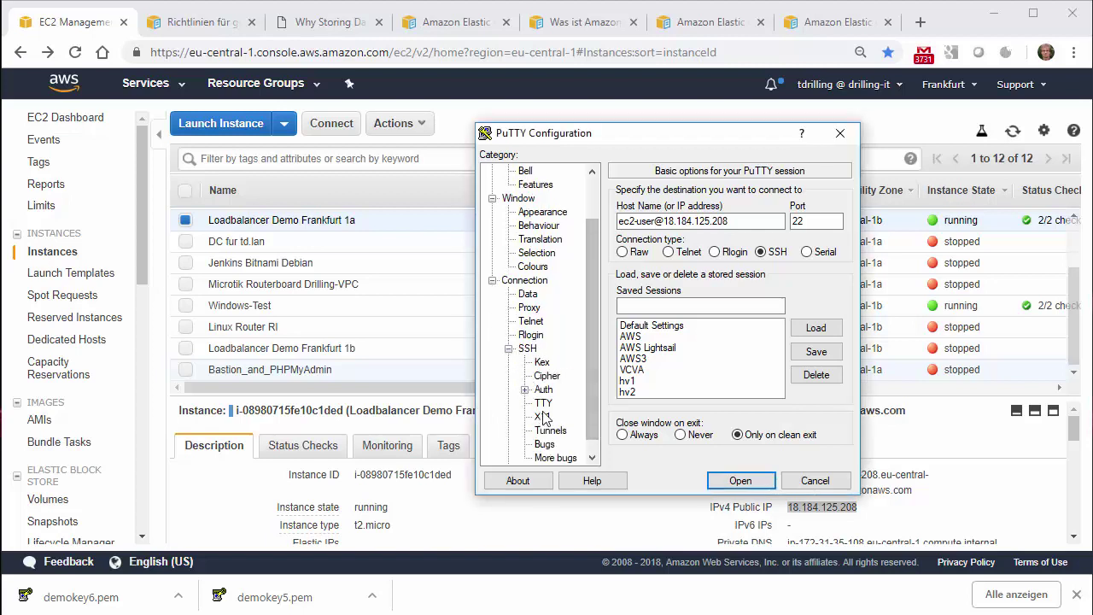
{"action": "left_click", "coordinate": [542, 390]}
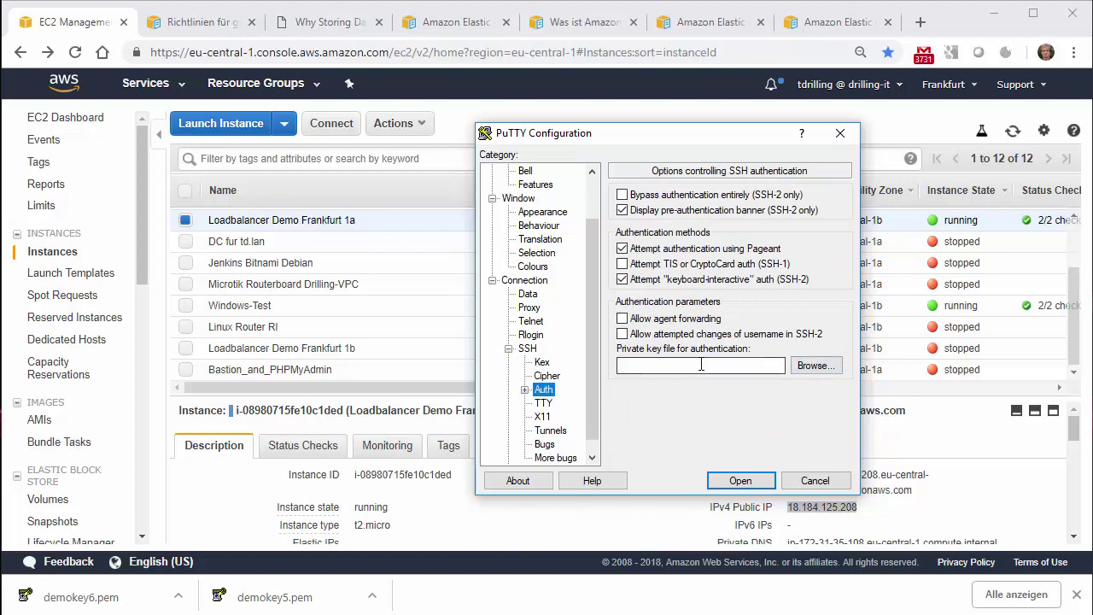
{"action": "left_click", "coordinate": [814, 365]}
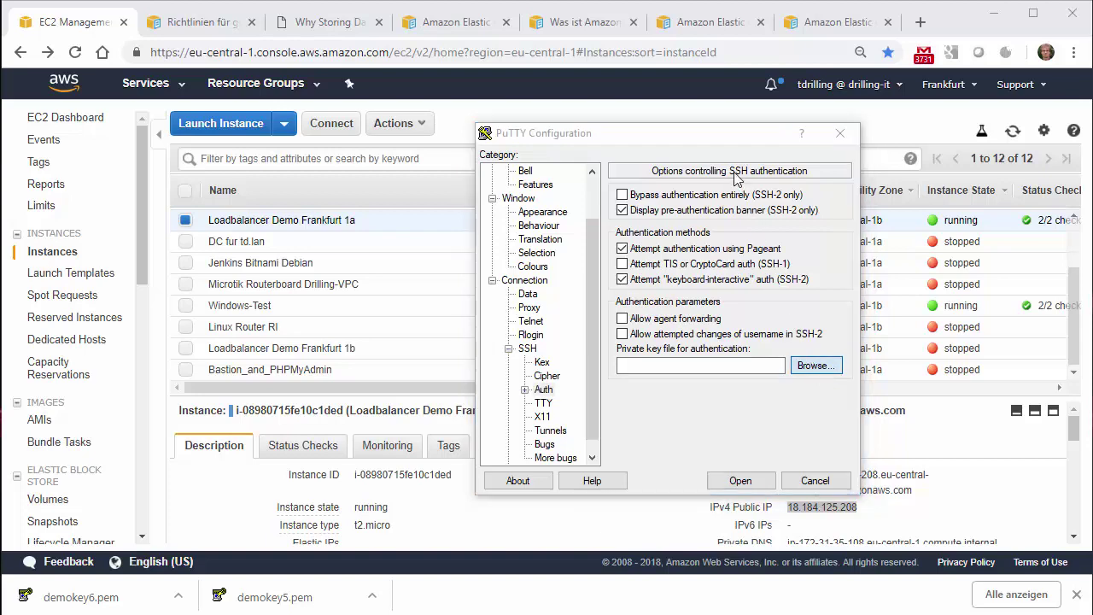
{"action": "key", "text": "Escape"}
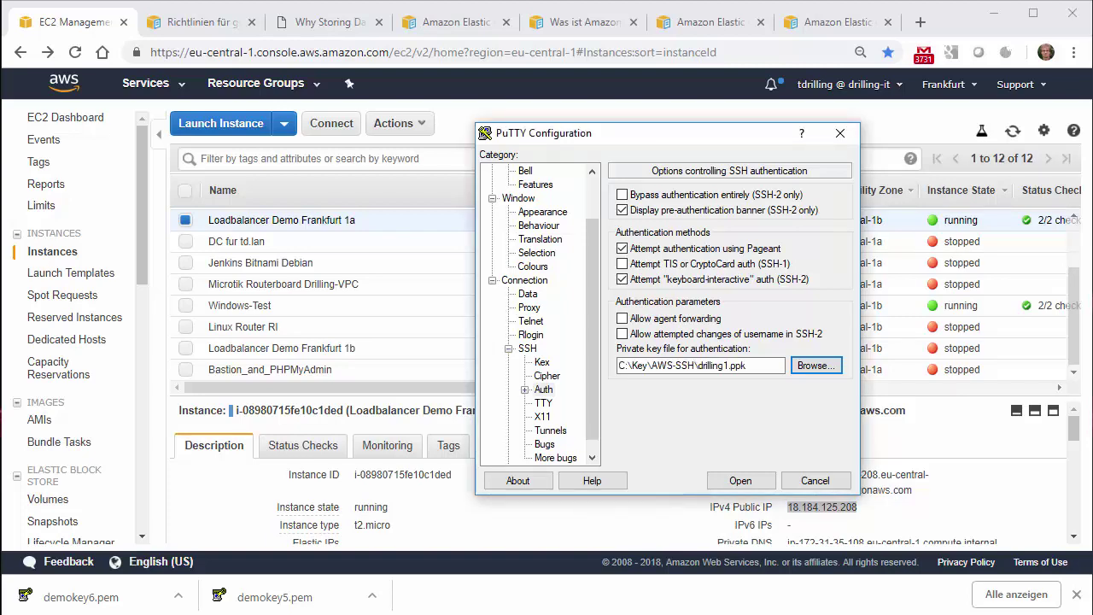
- Open the PuTTY connection to 18.184.125.208 and trust the server's host key, adding it to the cache
{"action": "left_click", "coordinate": [764, 480]}
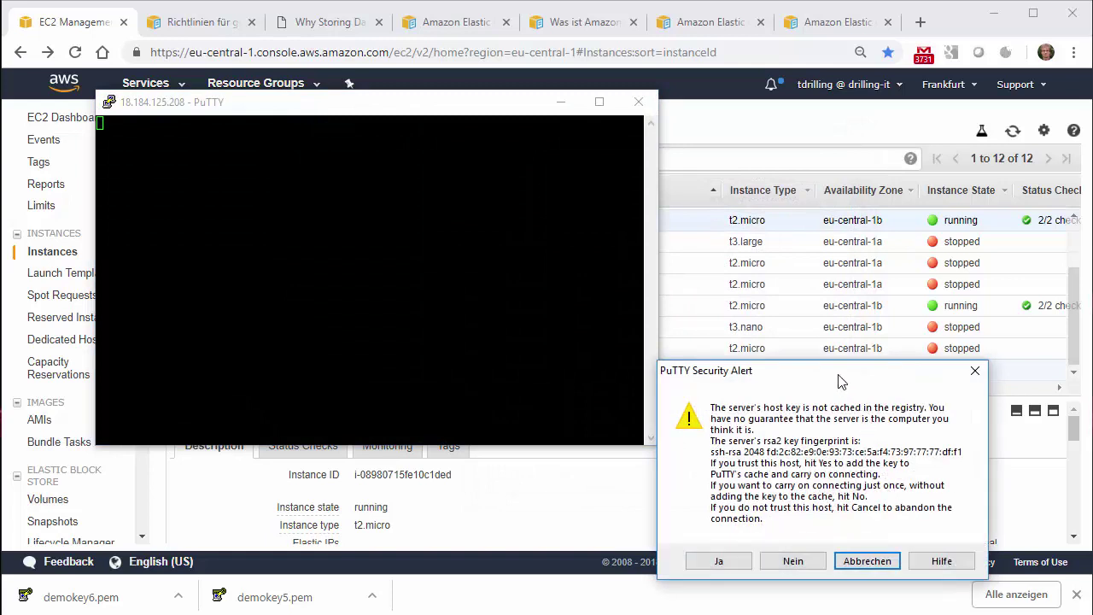
{"action": "left_click_drag", "start_coordinate": [837, 375], "coordinate": [860, 237]}
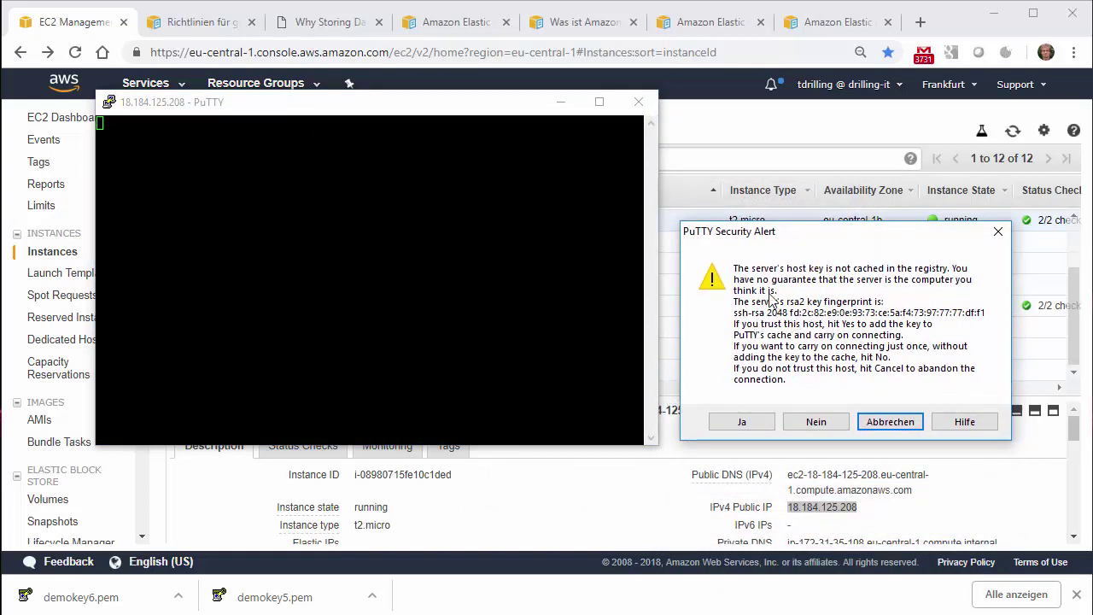
{"action": "left_click", "coordinate": [743, 420]}
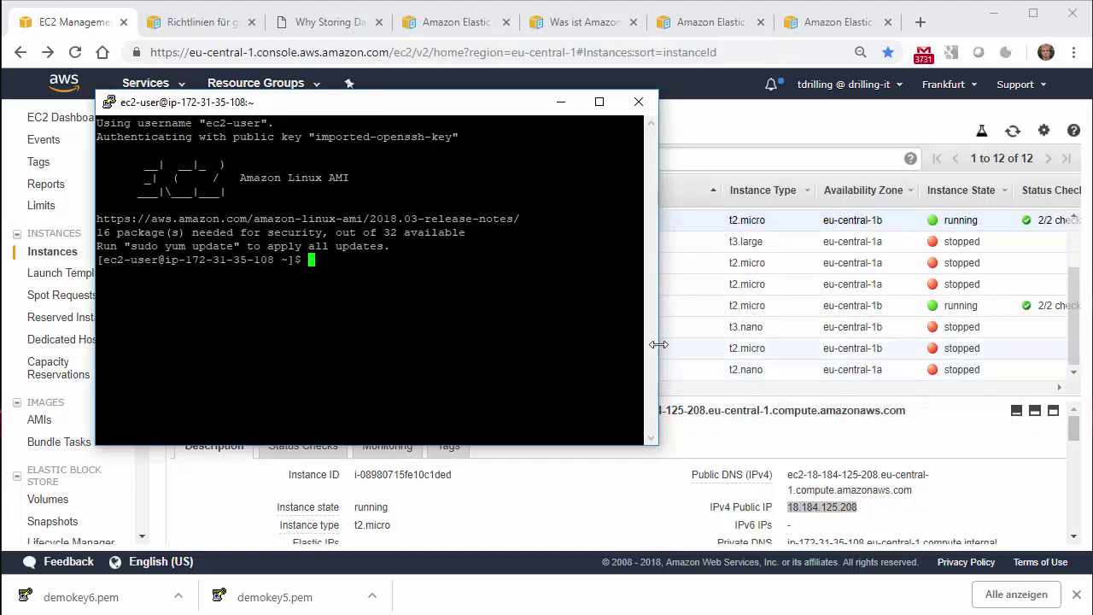
- Enlarge the terminal window, run ifconfig, and highlight the inet address of eth0 in the output
{"action": "left_click_drag", "start_coordinate": [656, 445], "coordinate": [876, 486]}
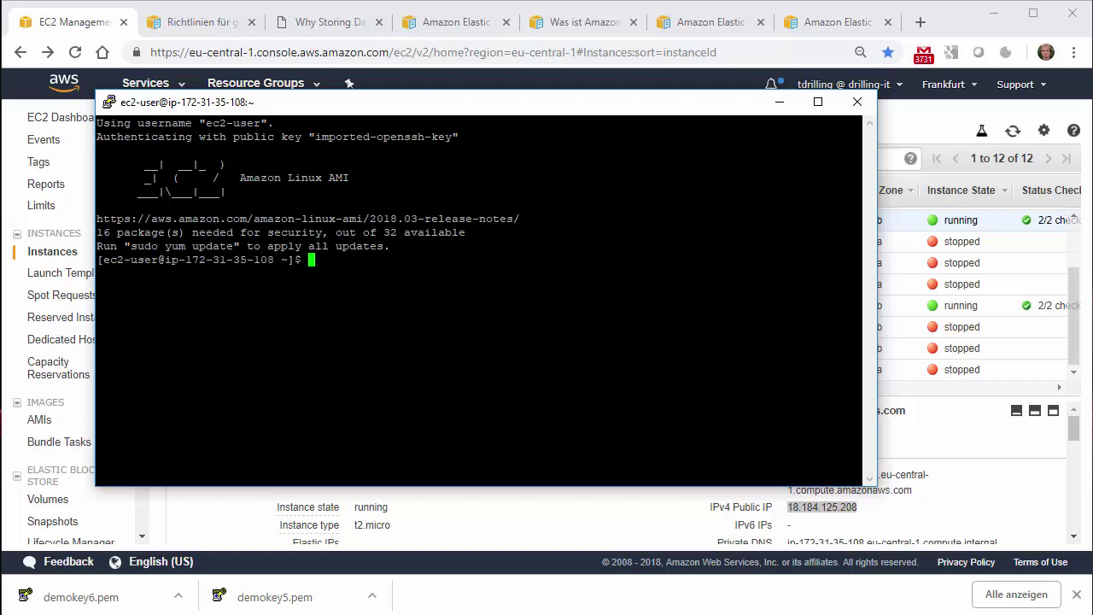
{"action": "type", "text": "ifconfig"}
{"action": "key", "text": "Return"}
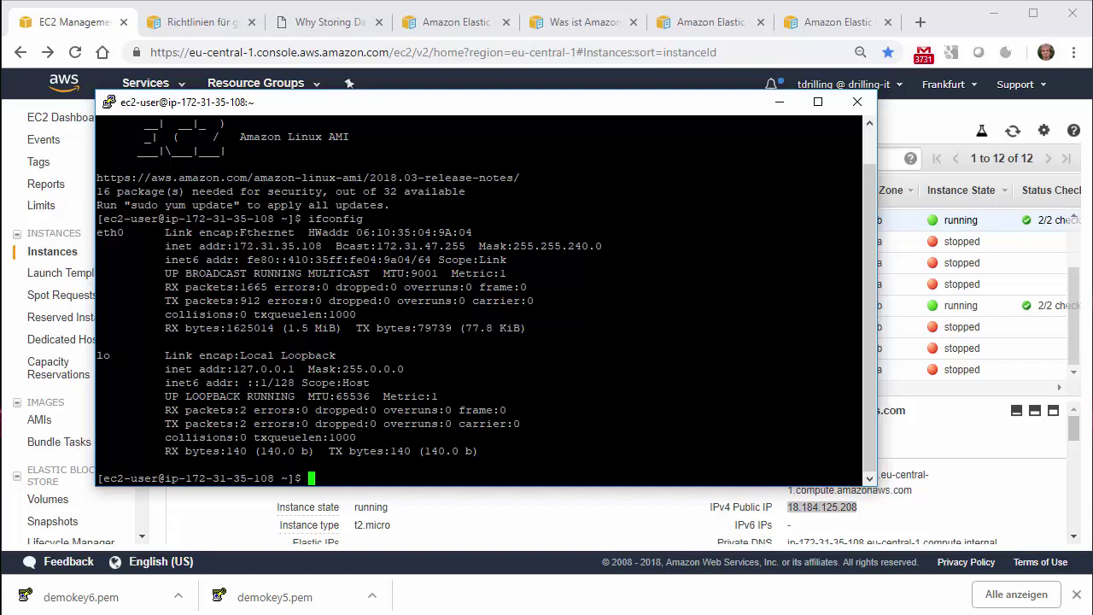
{"action": "left_click_drag", "start_coordinate": [239, 246], "coordinate": [322, 246]}
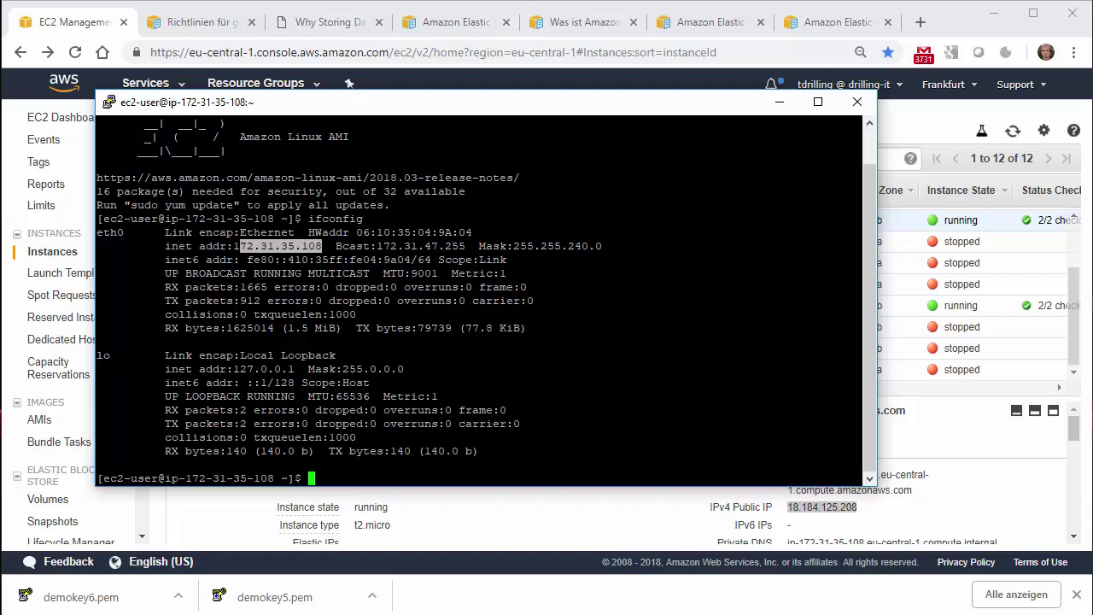
- Return to the EC2 console, enlarge the instance details pane, and highlight the private IP of Loadbalancer Demo Frankfurt 1a
{"action": "left_click", "coordinate": [949, 495]}
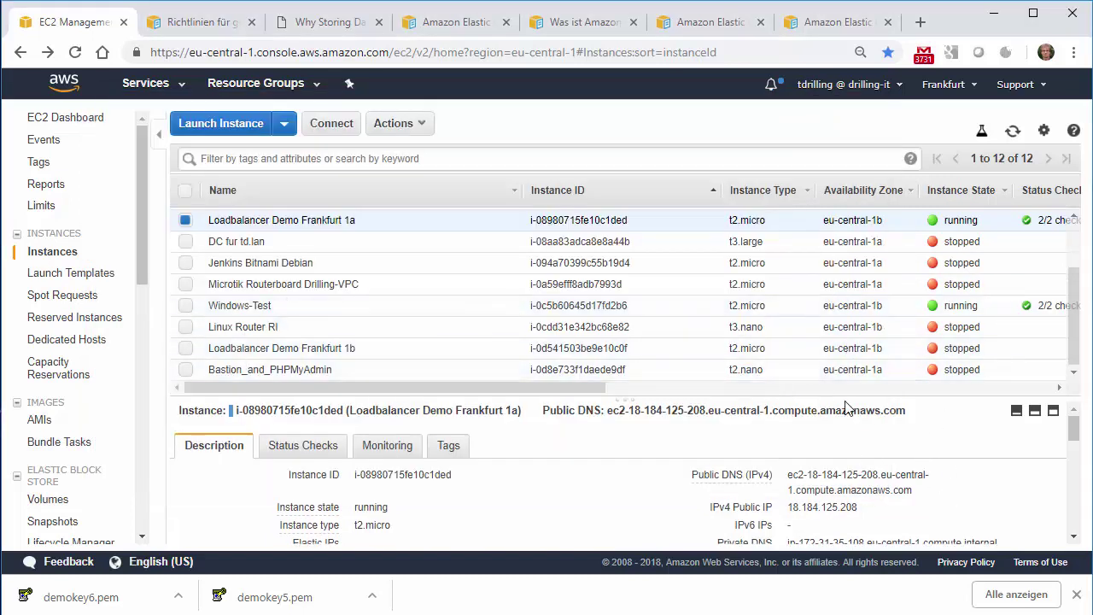
{"action": "left_click_drag", "start_coordinate": [845, 408], "coordinate": [856, 303]}
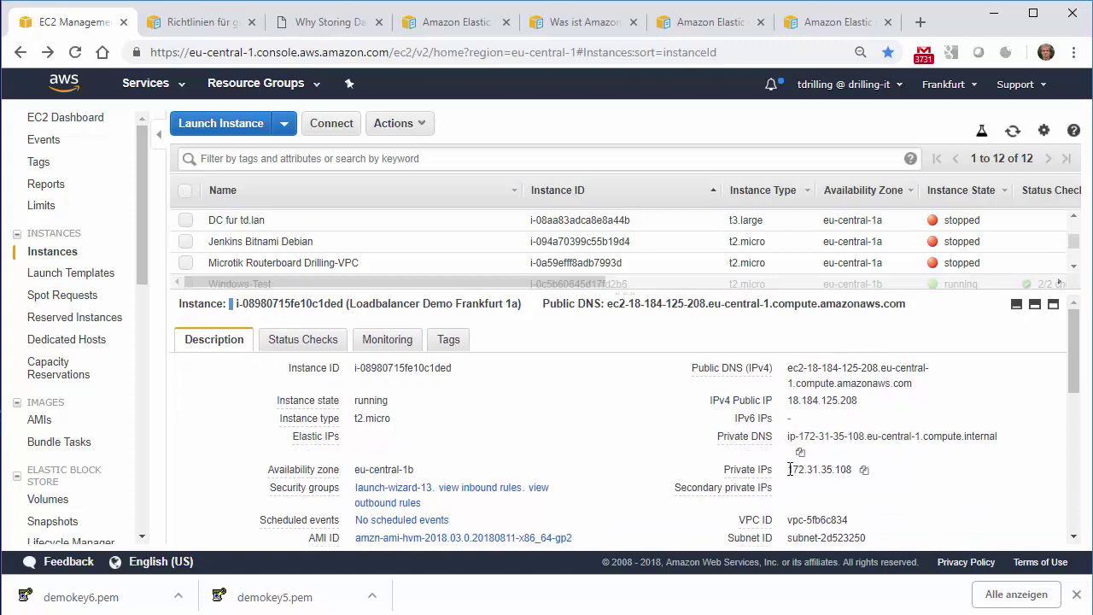
{"action": "left_click", "coordinate": [863, 469]}
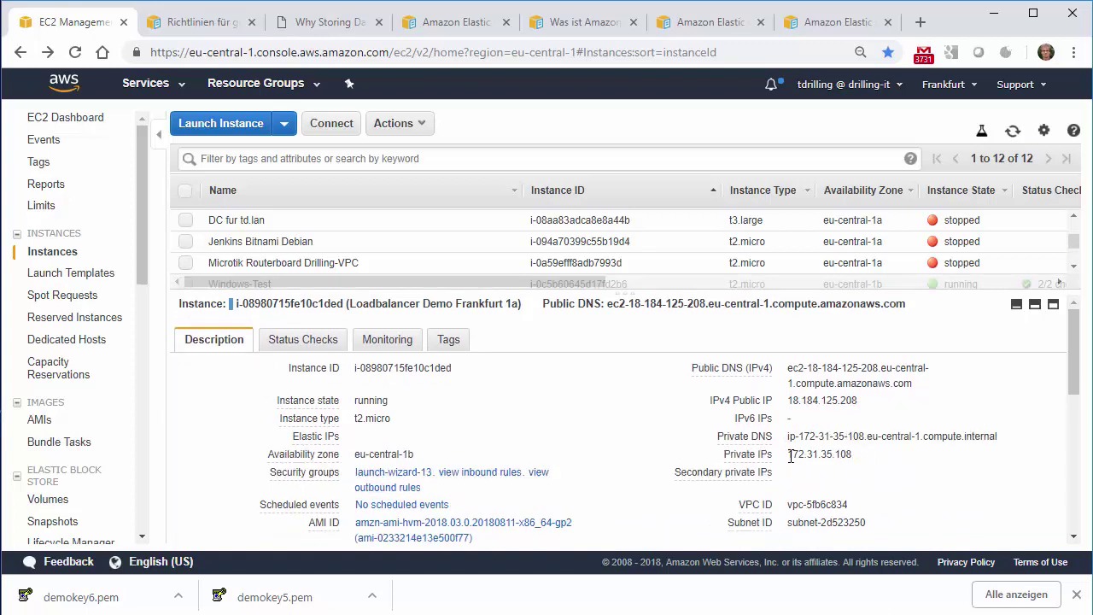
{"action": "left_click_drag", "start_coordinate": [791, 455], "coordinate": [859, 458]}
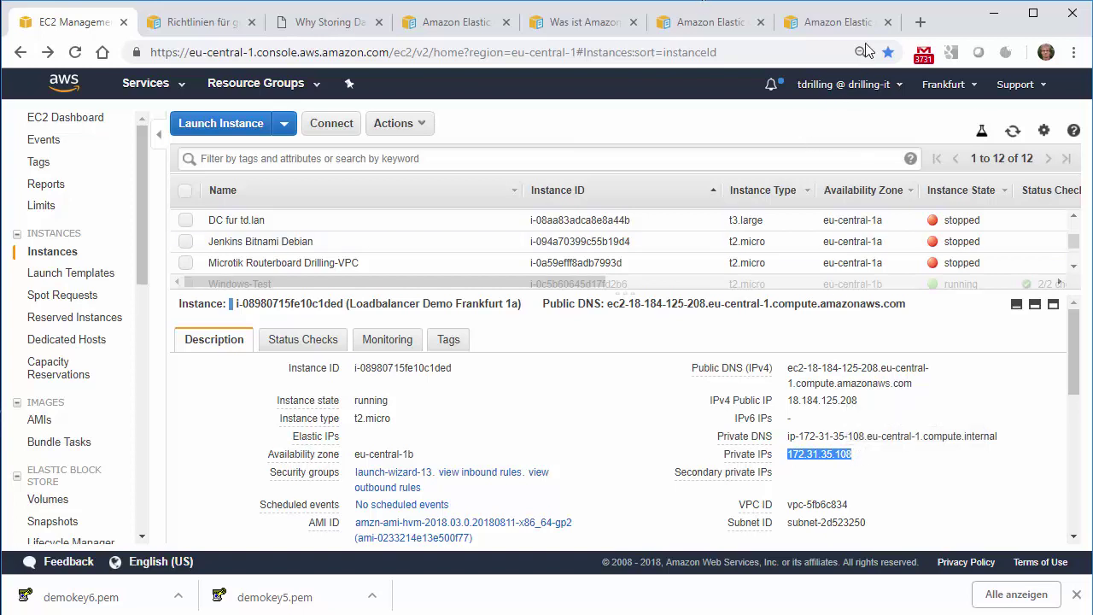
{"action": "mouse_move", "coordinate": [971, 12]}
{"action": "left_mouse_down"}
{"action": "mouse_move", "coordinate": [859, 220]}
{"action": "mouse_move", "coordinate": [947, 51]}
{"action": "mouse_move", "coordinate": [983, 18]}
{"action": "mouse_move", "coordinate": [969, 5]}
{"action": "left_mouse_up"}
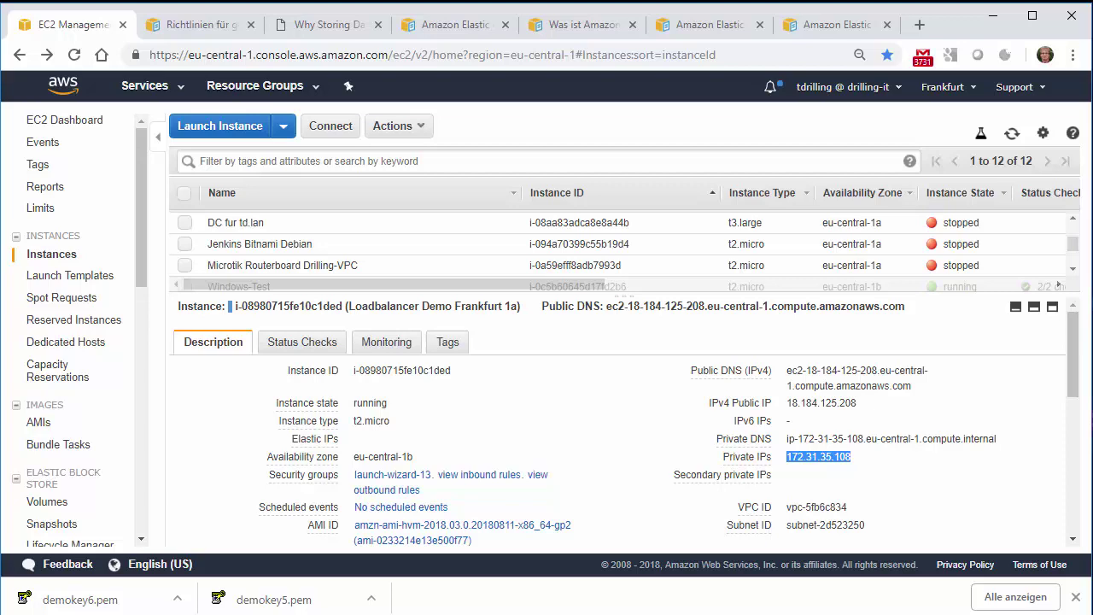
- Switch back to the PuTTY terminal, end the SSH session, and bring up Bitvise SSH Client
{"action": "key", "text": "alt+Tab"}
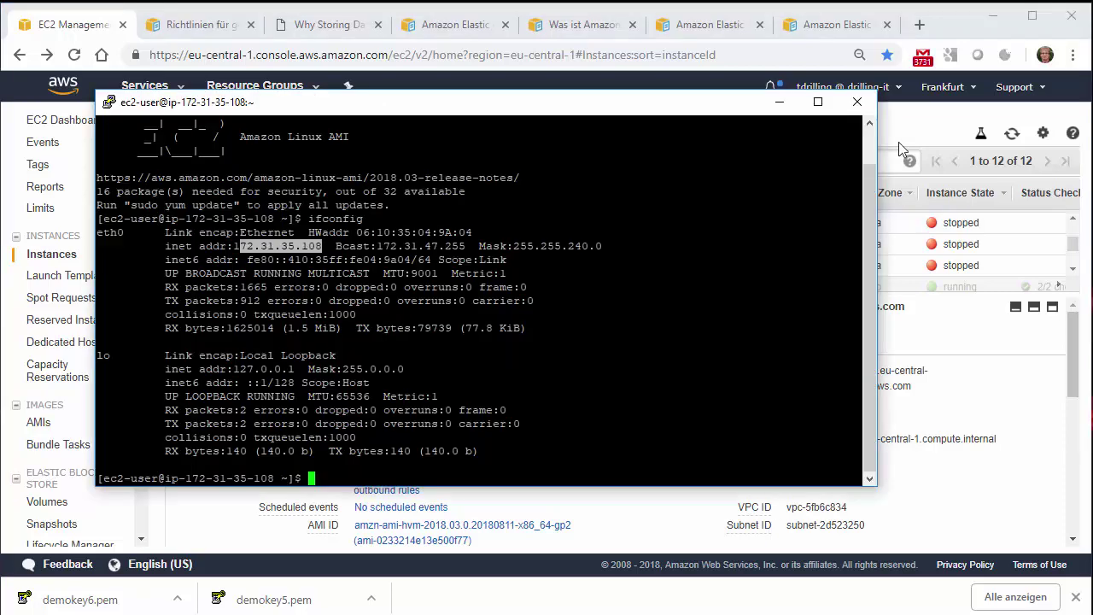
{"action": "left_click", "coordinate": [856, 102]}
{"action": "left_click", "coordinate": [836, 513]}
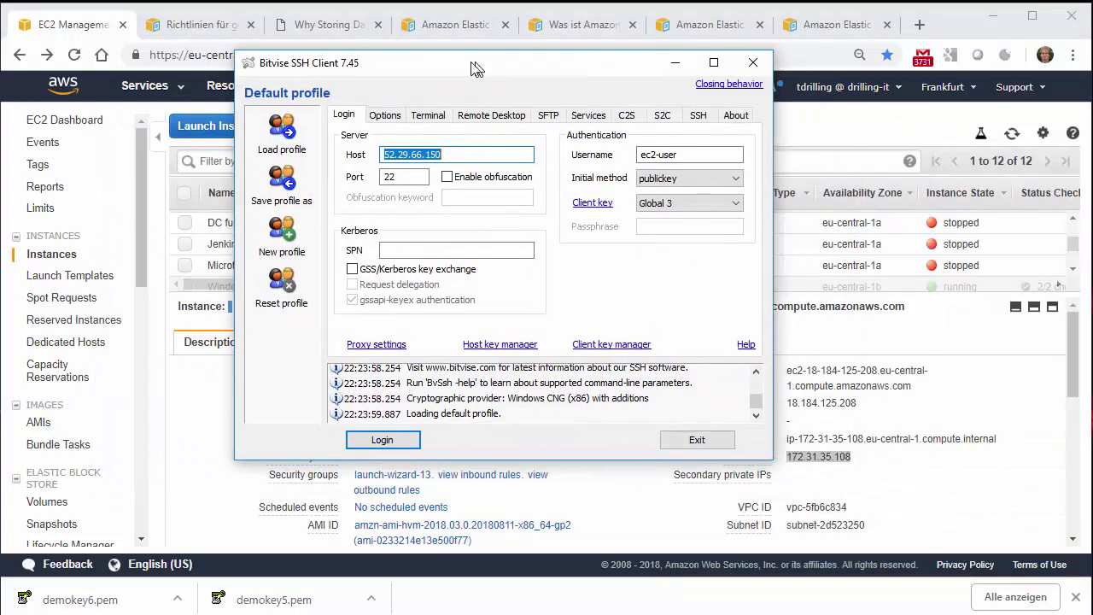
- Open the Client Key Manager from the Bitvise login settings and move its window fully into view
{"action": "left_click_drag", "start_coordinate": [472, 69], "coordinate": [506, 98]}
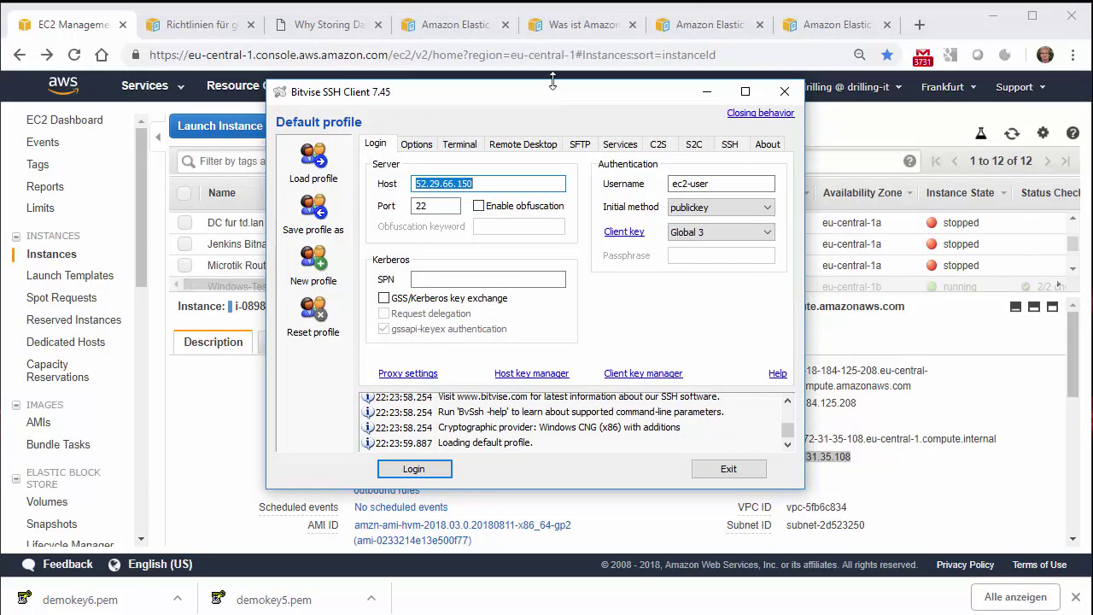
{"action": "left_click", "coordinate": [636, 379]}
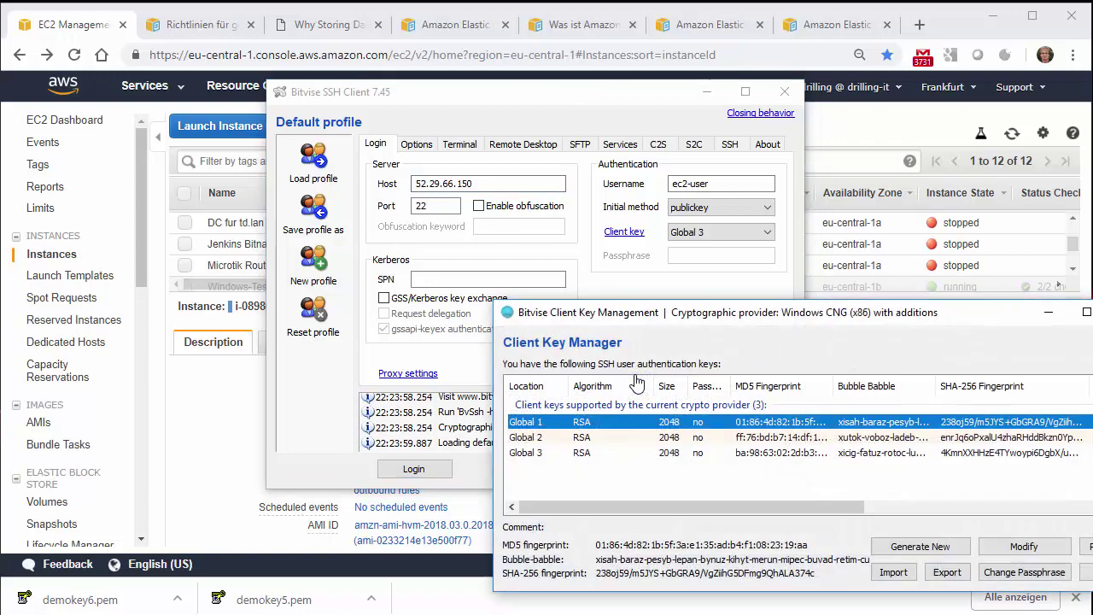
{"action": "left_click_drag", "start_coordinate": [856, 317], "coordinate": [681, 152]}
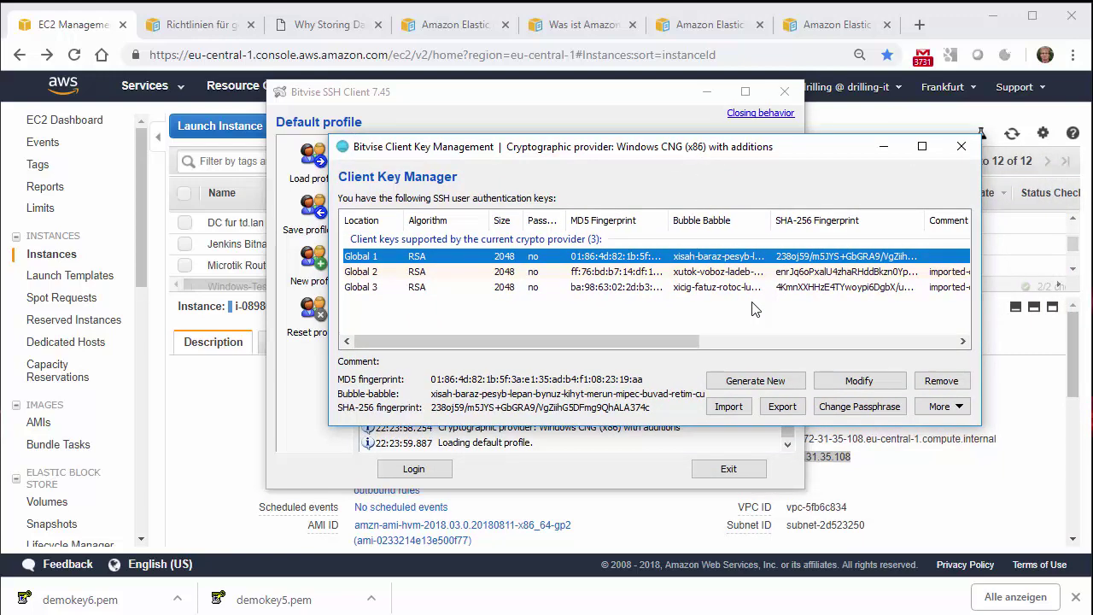
- Import the PuTTY private key C:\Key\AWS-SSH\drilling1.ppk as a client key, select the imported entry, and close the key manager
{"action": "left_click", "coordinate": [732, 408]}
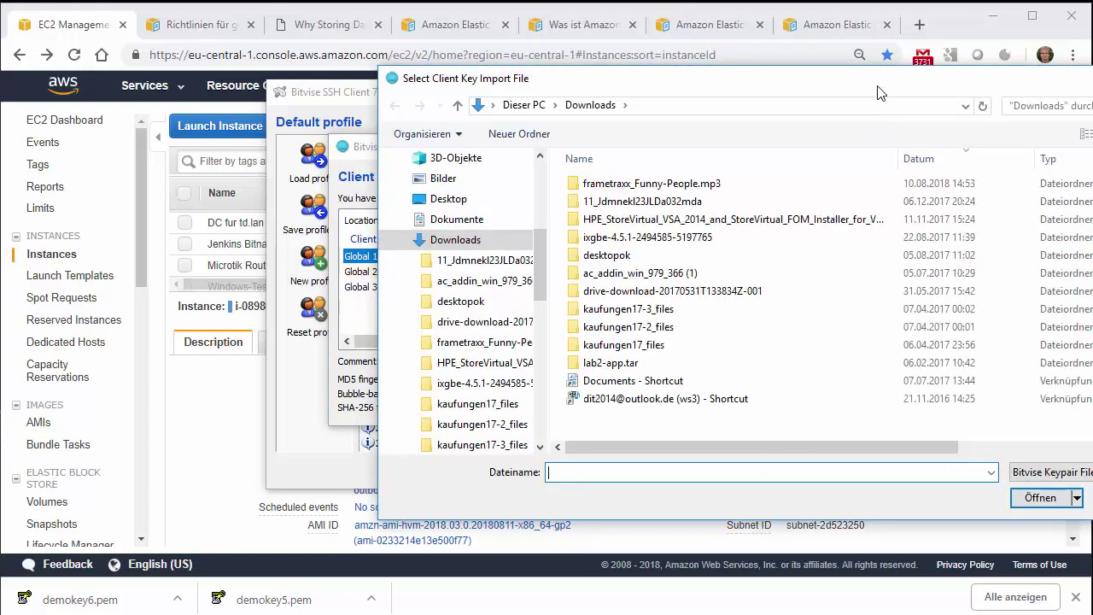
{"action": "key", "text": "Escape"}
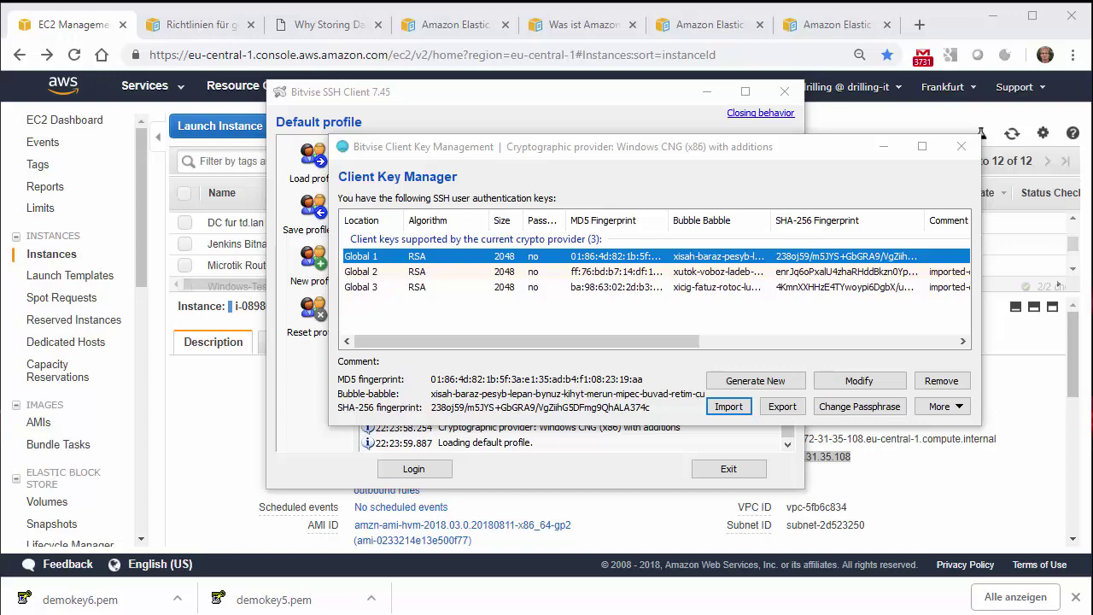
{"action": "left_click", "coordinate": [728, 406]}
{"action": "left_click_drag", "start_coordinate": [905, 96], "coordinate": [746, 80]}
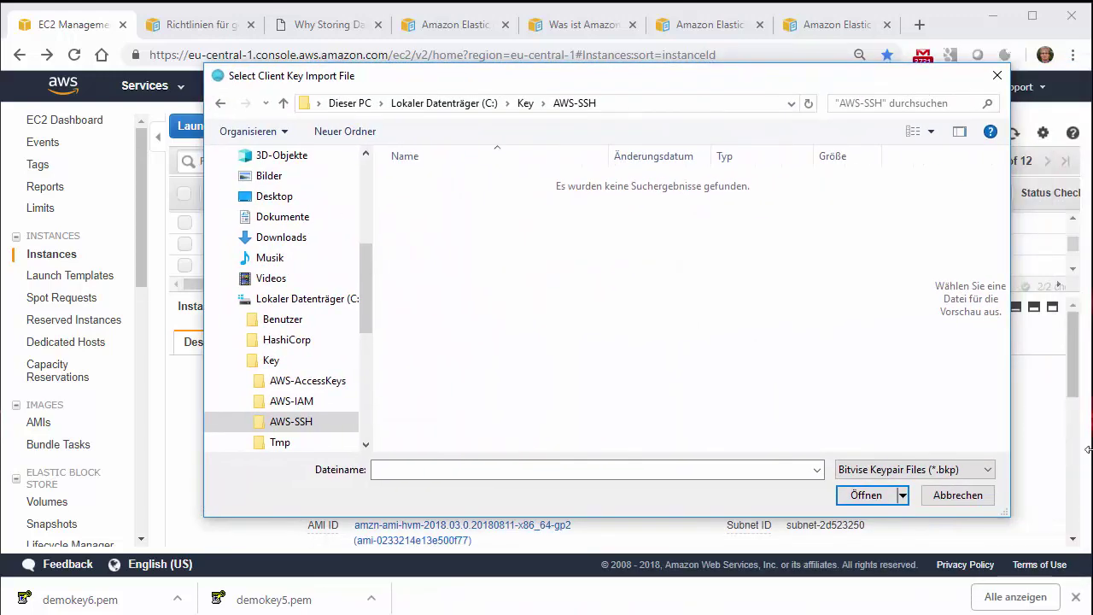
{"action": "left_click", "coordinate": [874, 473]}
{"action": "left_click", "coordinate": [905, 500]}
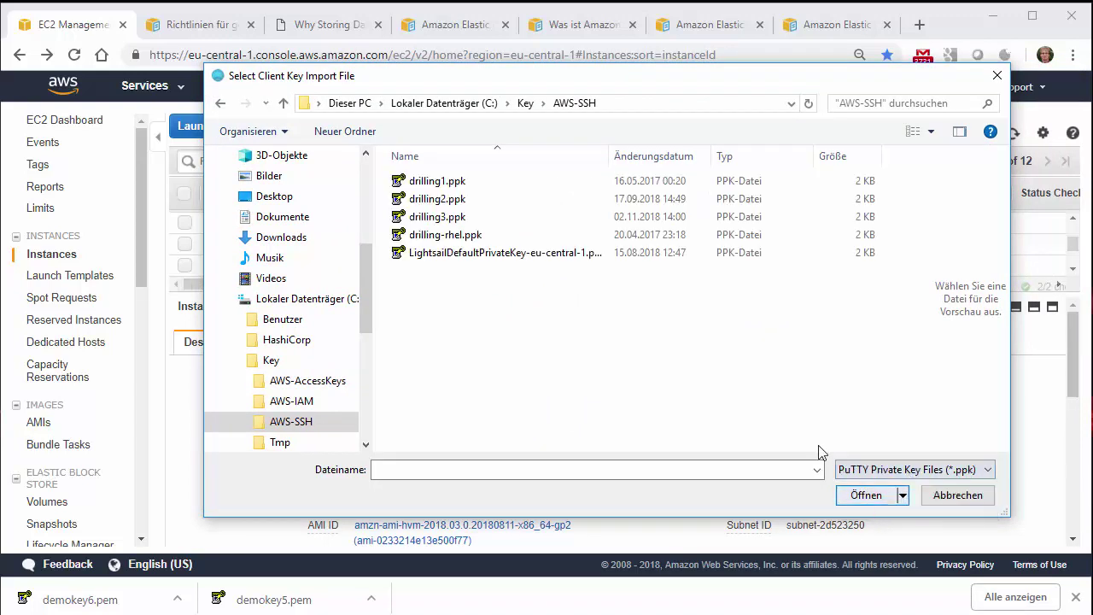
{"action": "left_click", "coordinate": [431, 180]}
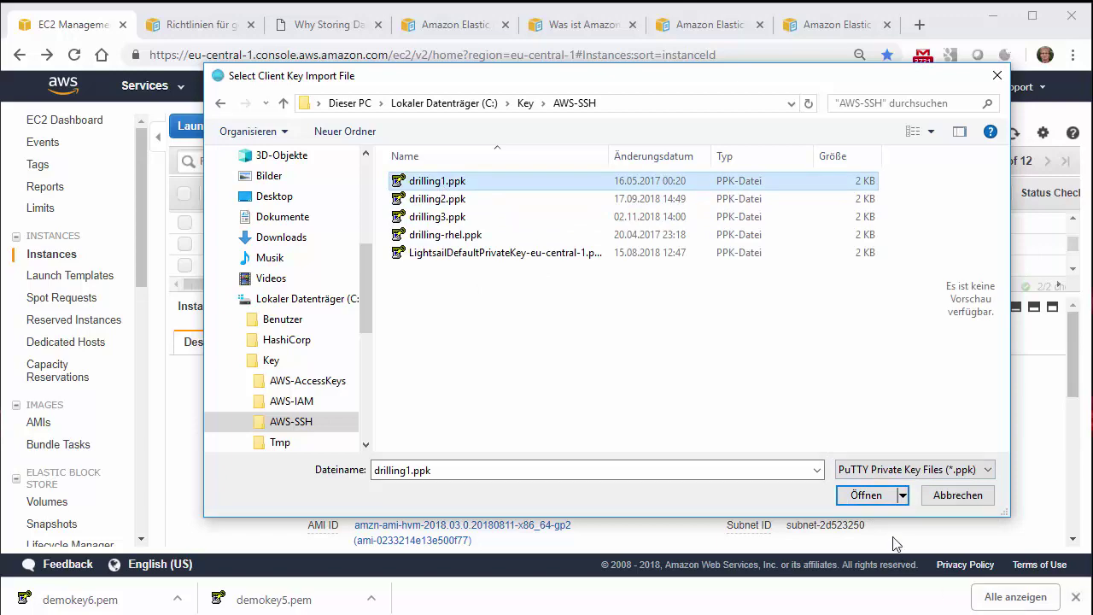
{"action": "left_click", "coordinate": [880, 502]}
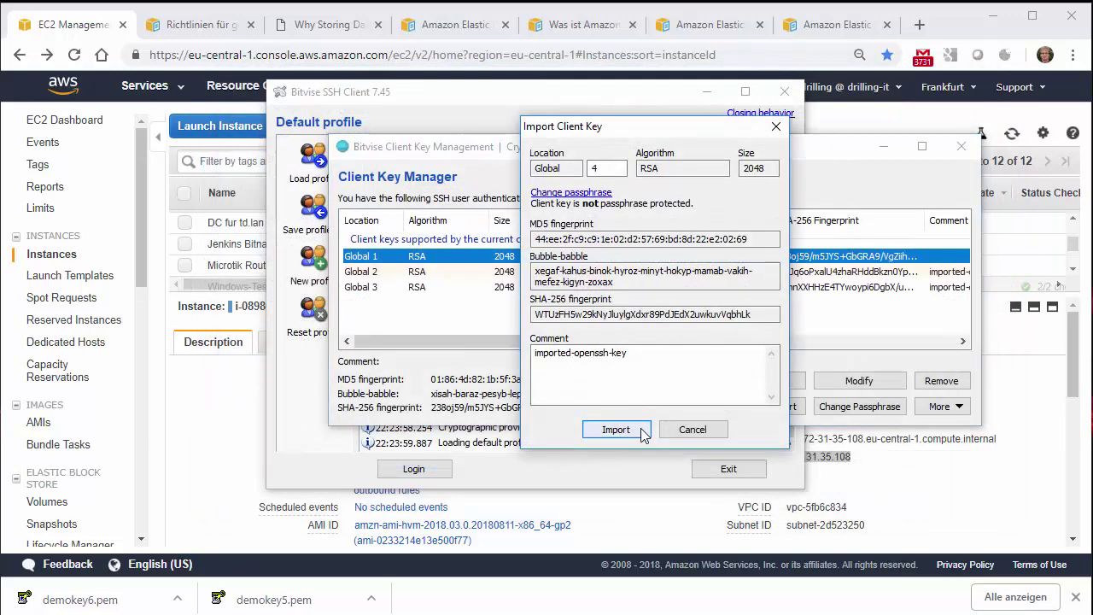
{"action": "left_click", "coordinate": [616, 430]}
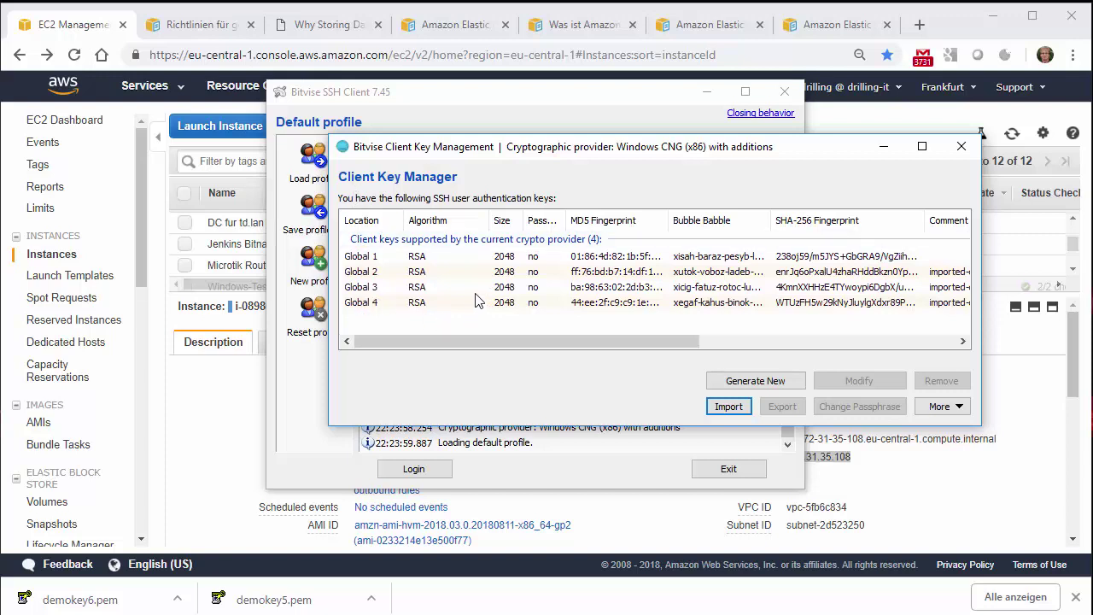
{"action": "left_click", "coordinate": [371, 304]}
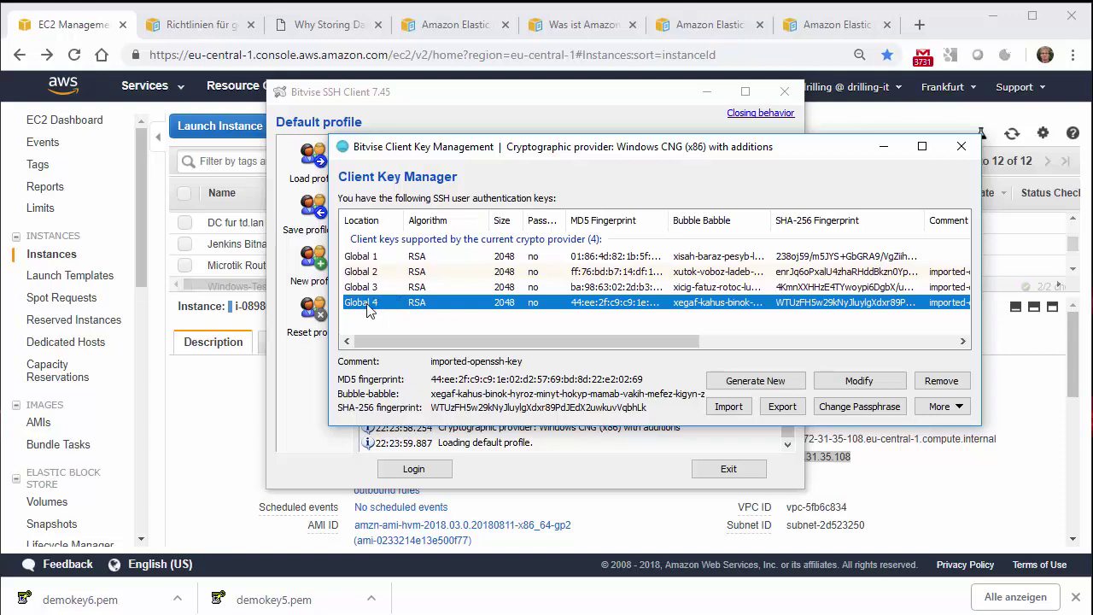
{"action": "left_click", "coordinate": [962, 148]}
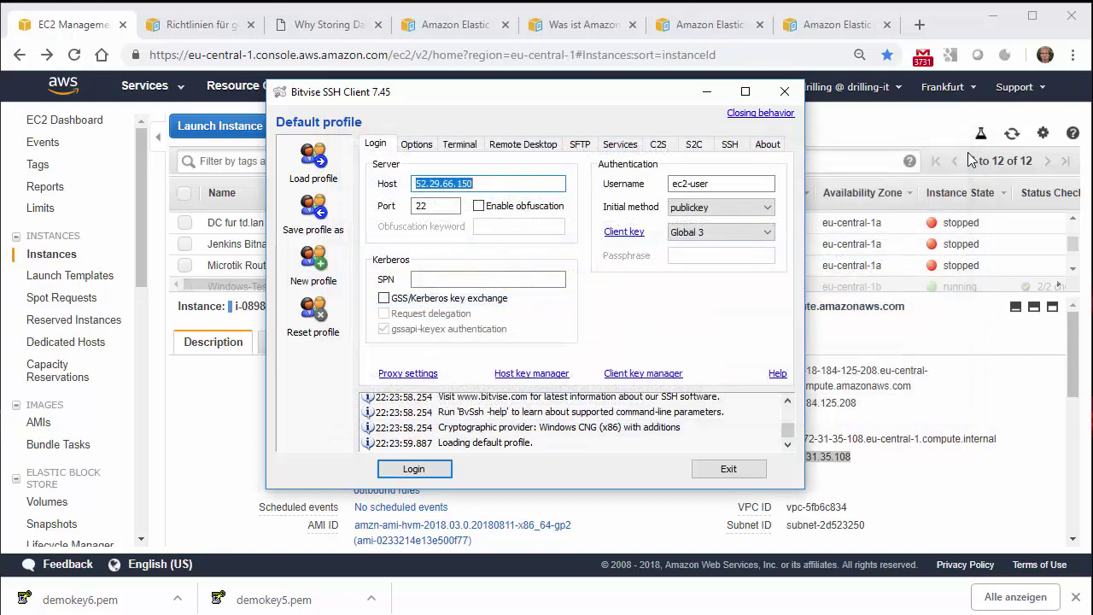
- Keep publickey as the initial authentication method for ec2-user, choose client key Global 4, and attempt the login
{"action": "double_click", "coordinate": [690, 184]}
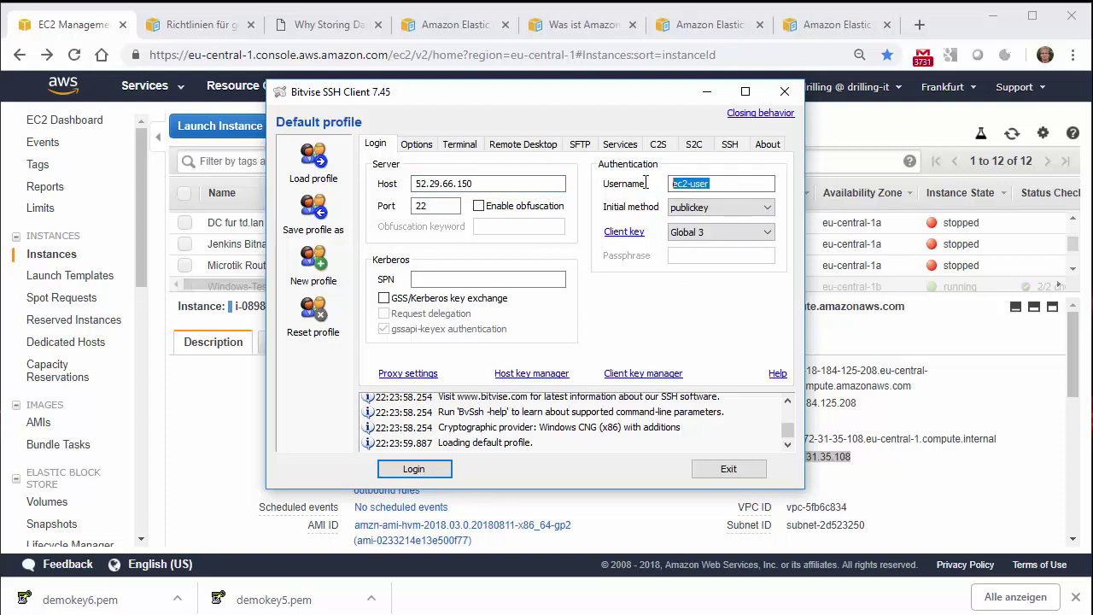
{"action": "left_click", "coordinate": [739, 207]}
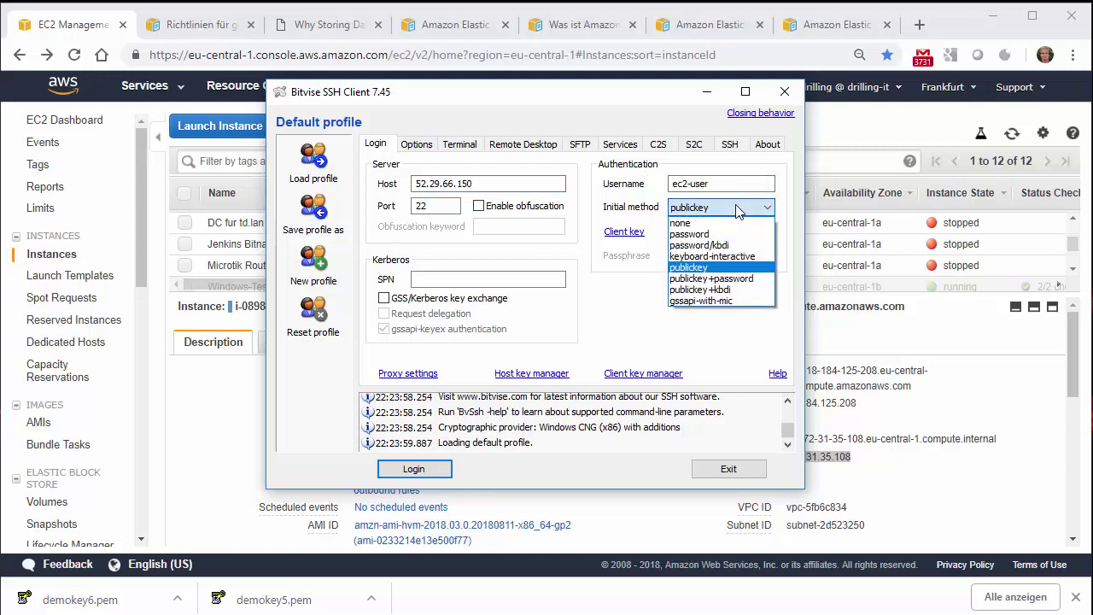
{"action": "left_click", "coordinate": [729, 268]}
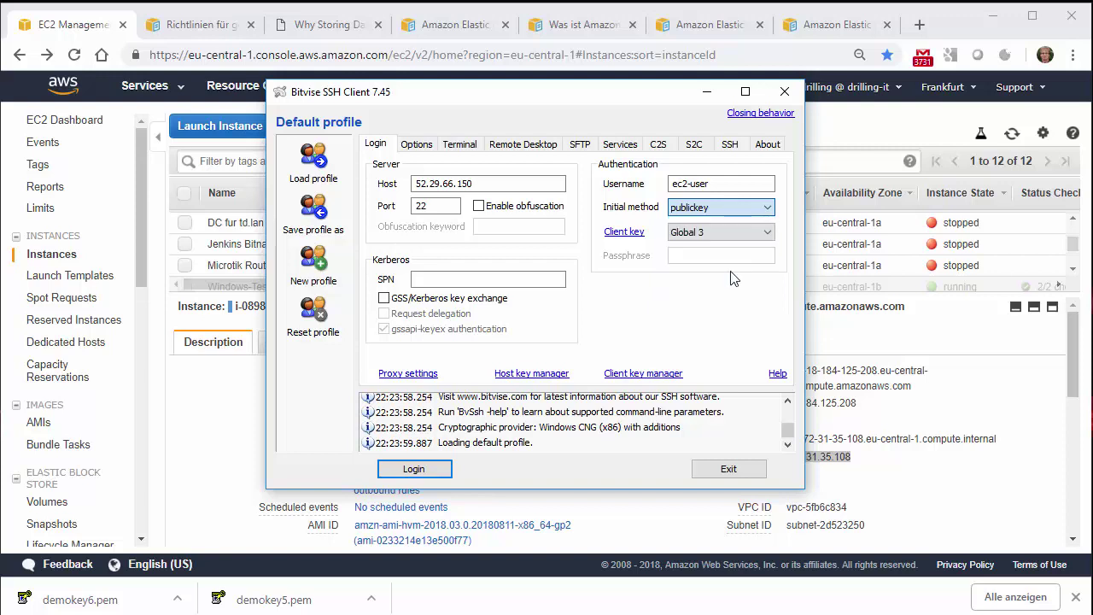
{"action": "left_click", "coordinate": [708, 213]}
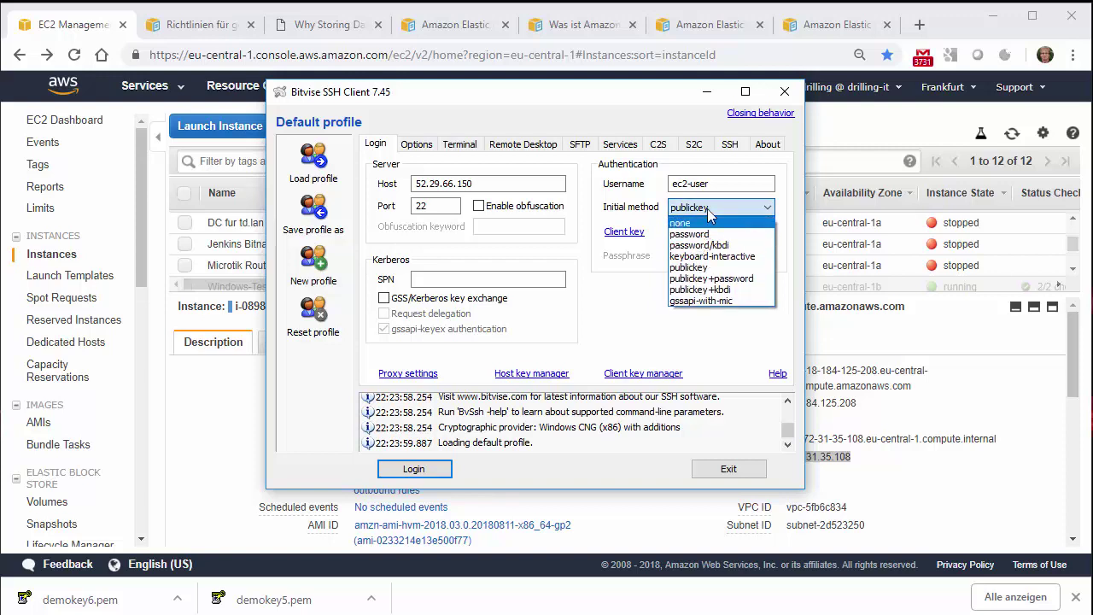
{"action": "left_click", "coordinate": [711, 268]}
{"action": "left_click", "coordinate": [743, 232]}
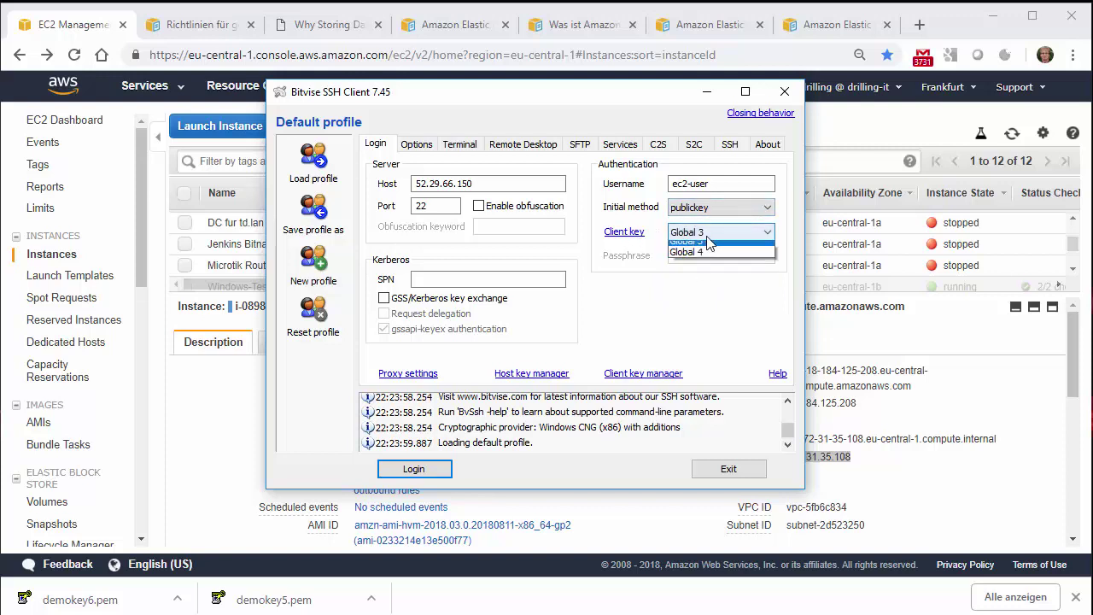
{"action": "left_click", "coordinate": [700, 285]}
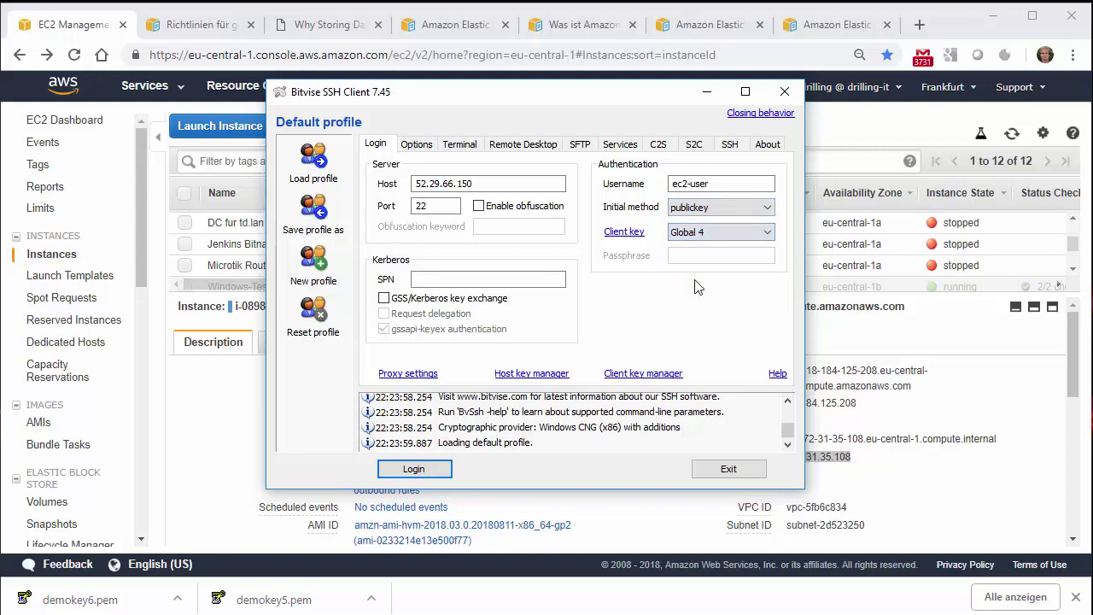
{"action": "left_click", "coordinate": [439, 474]}
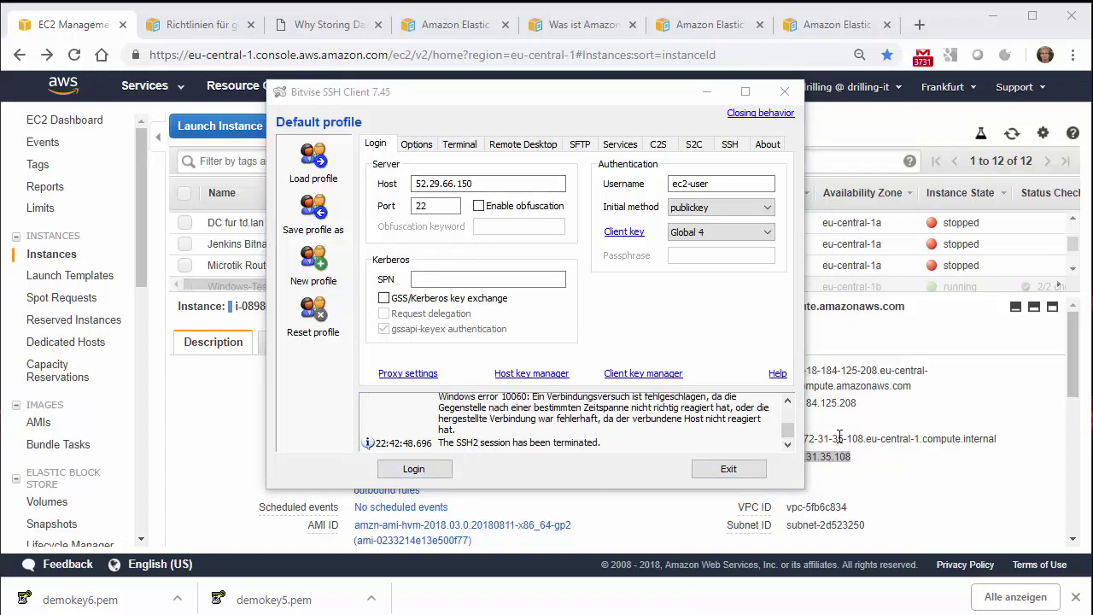
- Switch to the EC2 console, copy the IPv4 public IP of Loadbalancer Demo Frankfurt 1a, and return to Bitvise SSH Client
{"action": "left_click", "coordinate": [978, 463]}
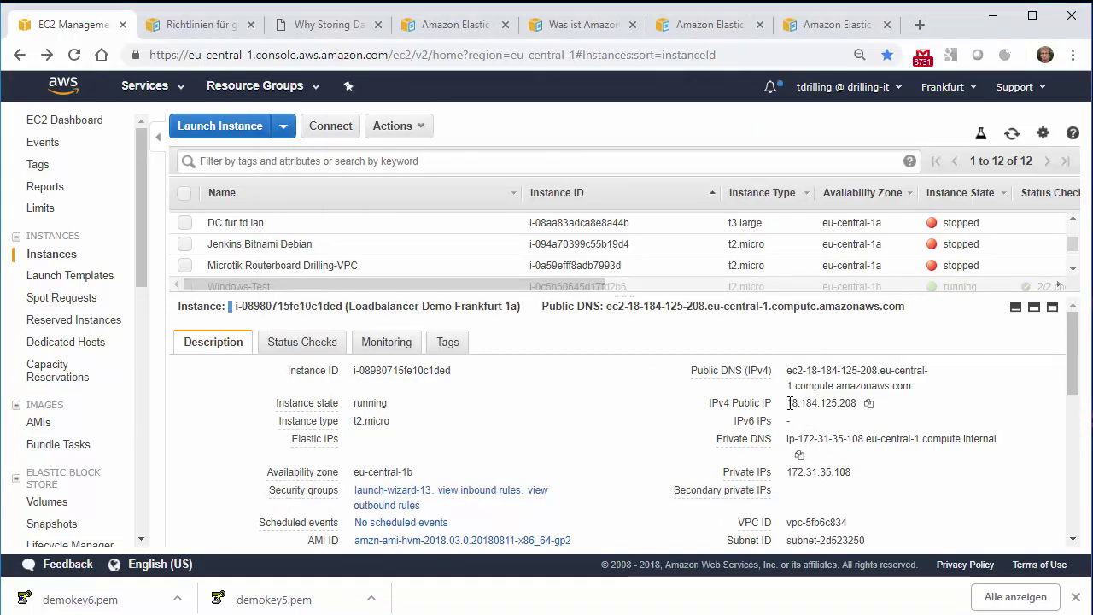
{"action": "left_click_drag", "start_coordinate": [786, 402], "coordinate": [856, 404]}
{"action": "key", "text": "ctrl+c"}
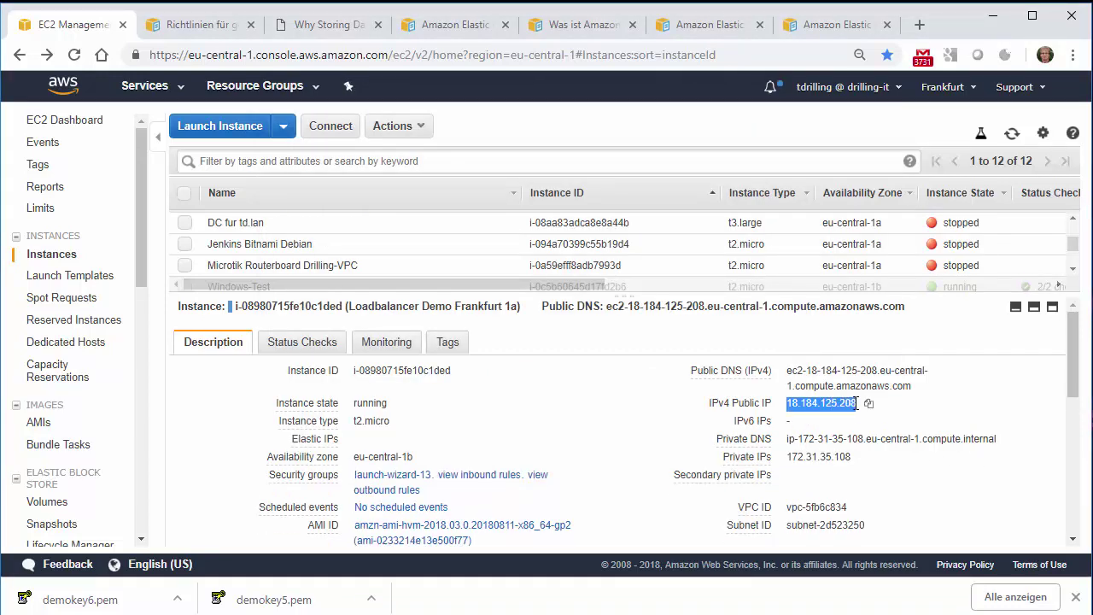
{"action": "key", "text": "alt+Tab"}
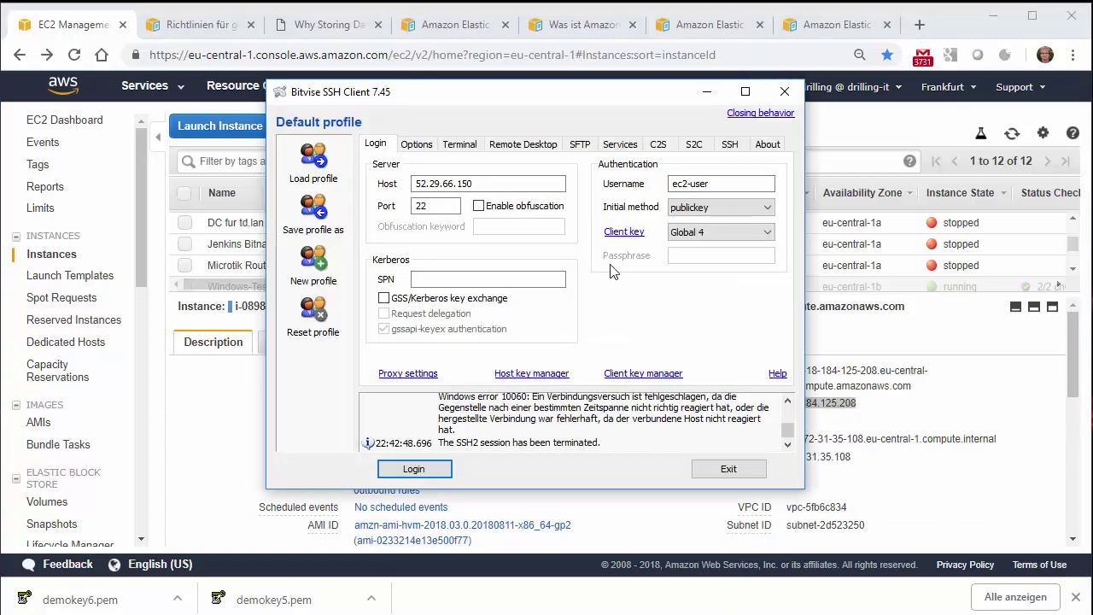
- Set the host to 18.184.125.208, log in, and accept and save the server's new host key
{"action": "double_click", "coordinate": [444, 184]}
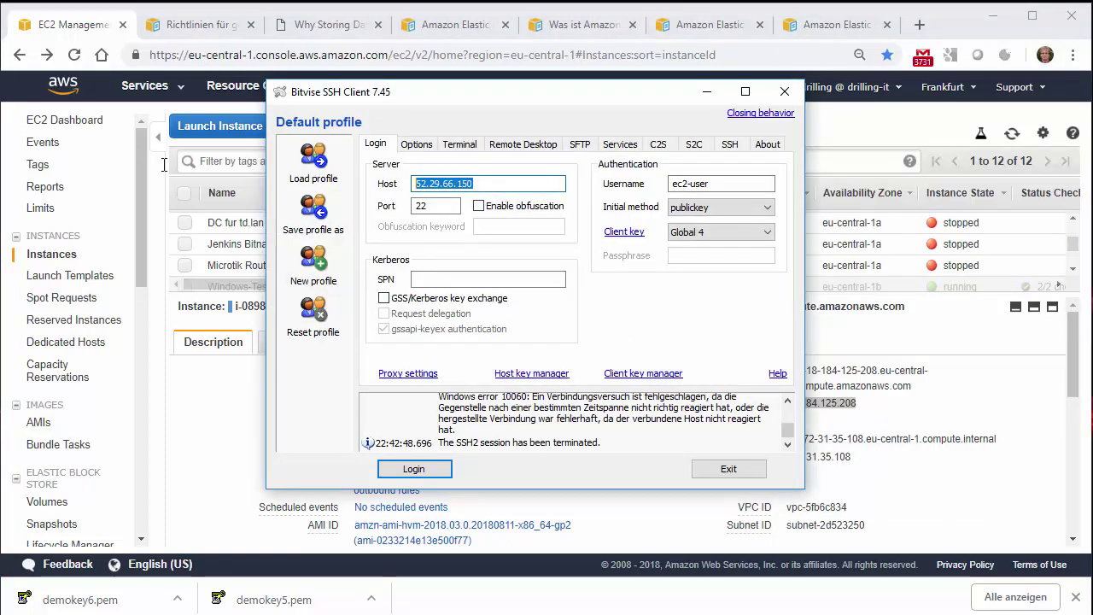
{"action": "key", "text": "ctrl+v"}
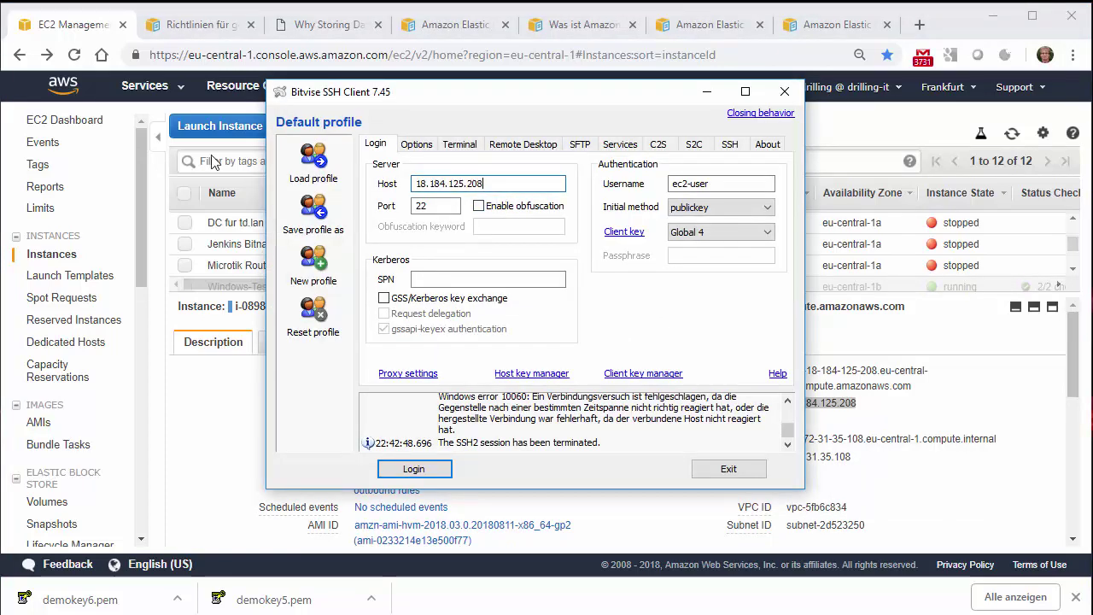
{"action": "left_click", "coordinate": [414, 469]}
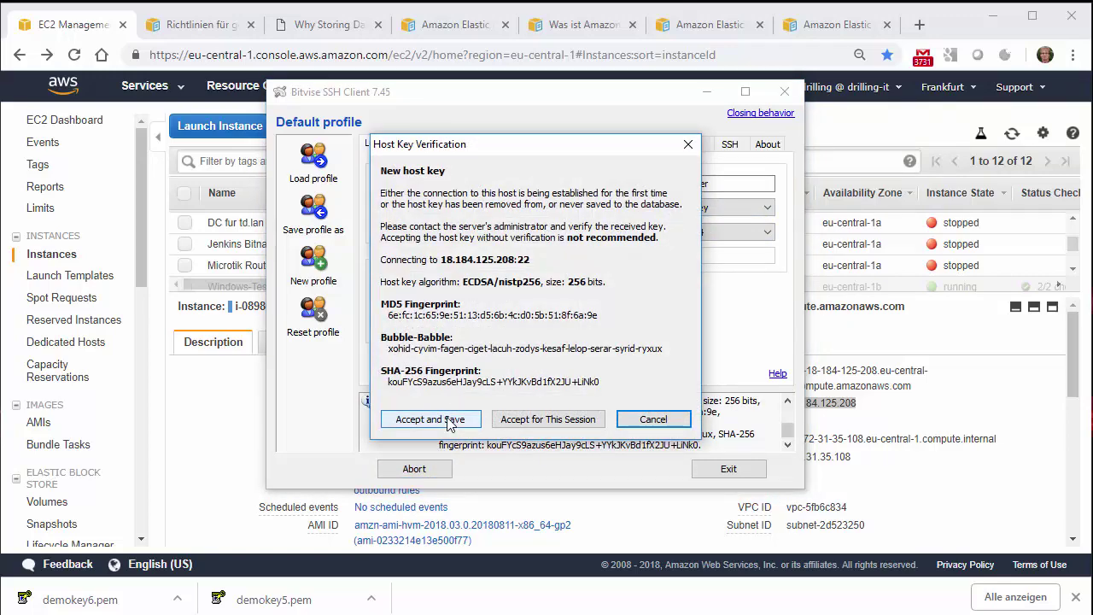
{"action": "left_click", "coordinate": [448, 420]}
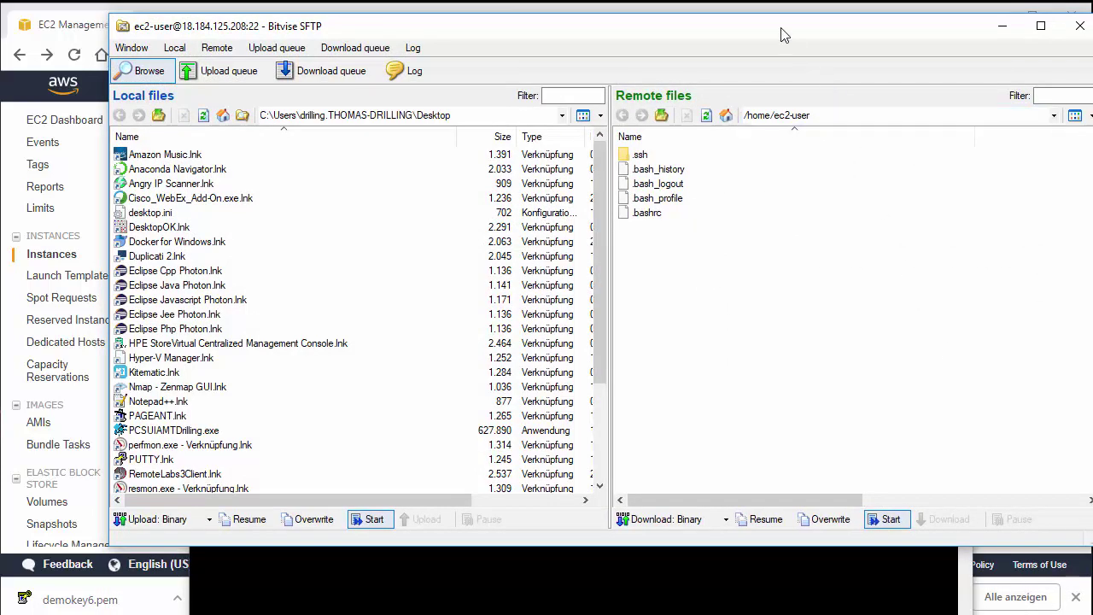
- Rearrange the Bitvise xterm and SFTP windows, and enlarge the SFTP window to fill most of the screen
{"action": "left_click_drag", "start_coordinate": [783, 34], "coordinate": [1016, 474]}
{"action": "left_click", "coordinate": [665, 110]}
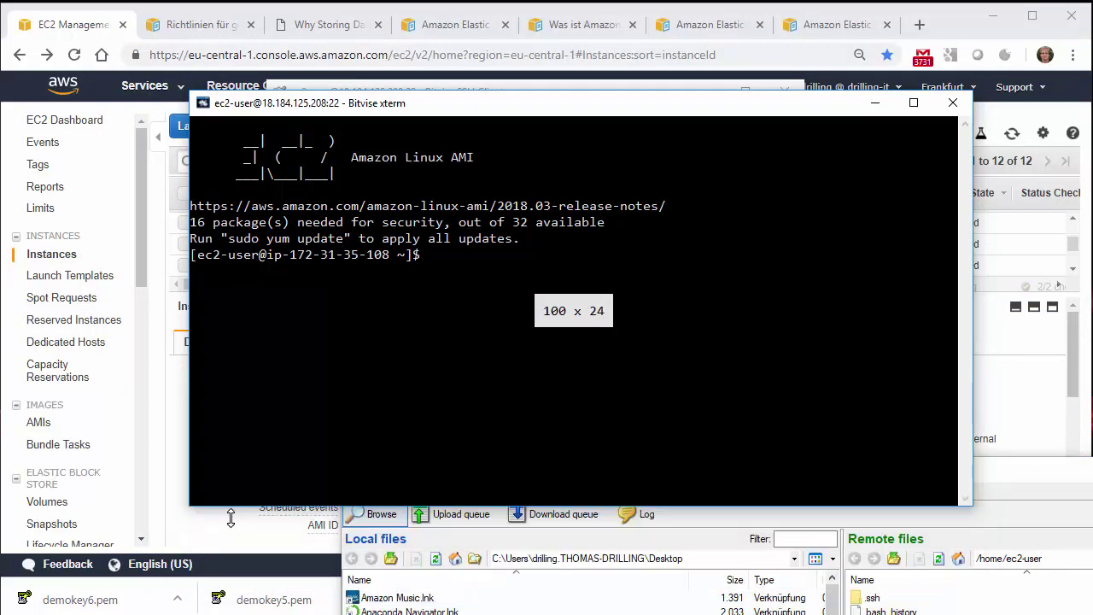
{"action": "left_click_drag", "start_coordinate": [665, 100], "coordinate": [613, 74]}
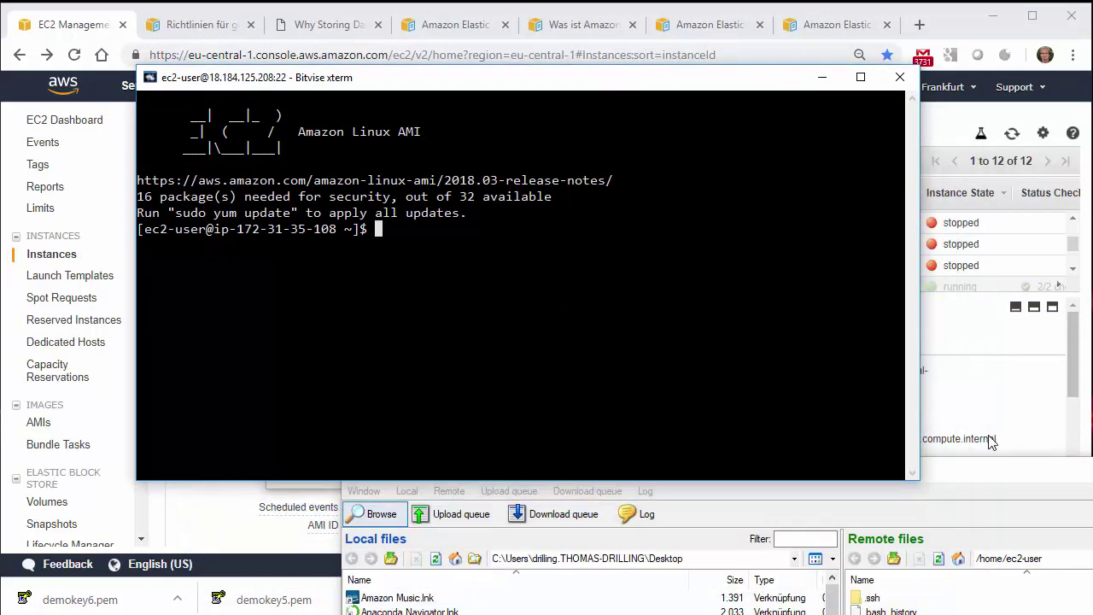
{"action": "left_click_drag", "start_coordinate": [1038, 472], "coordinate": [993, 381]}
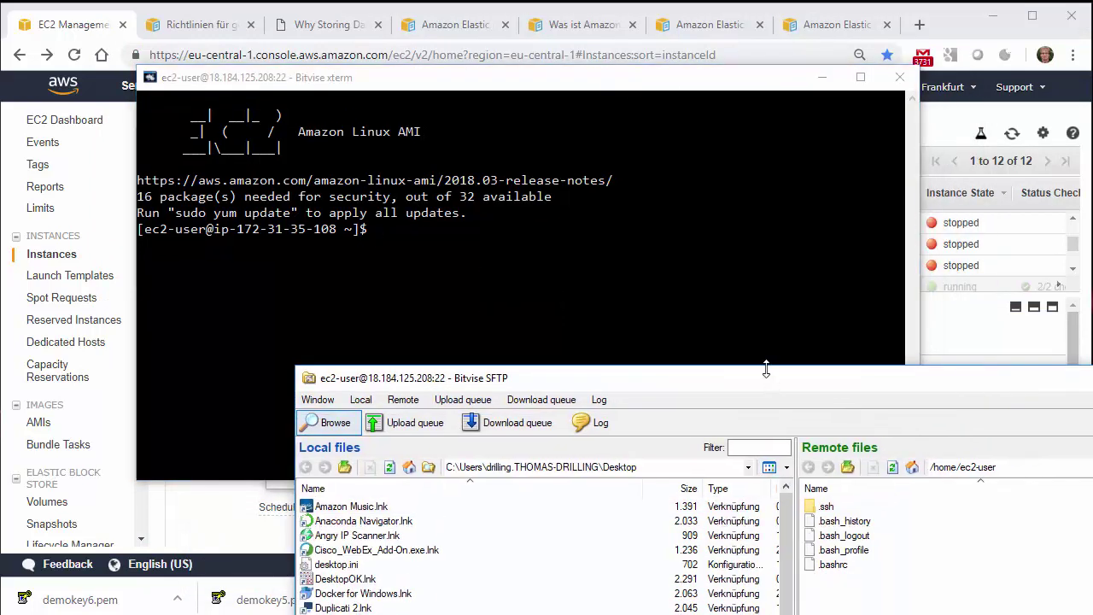
{"action": "left_click_drag", "start_coordinate": [770, 376], "coordinate": [621, 98]}
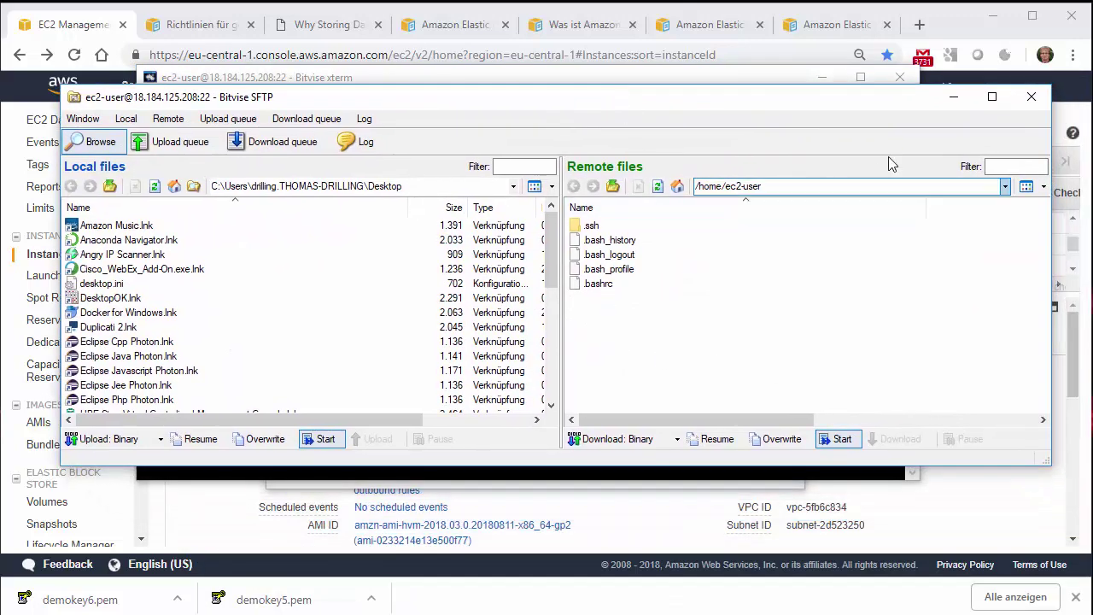
{"action": "left_click_drag", "start_coordinate": [678, 106], "coordinate": [626, 27]}
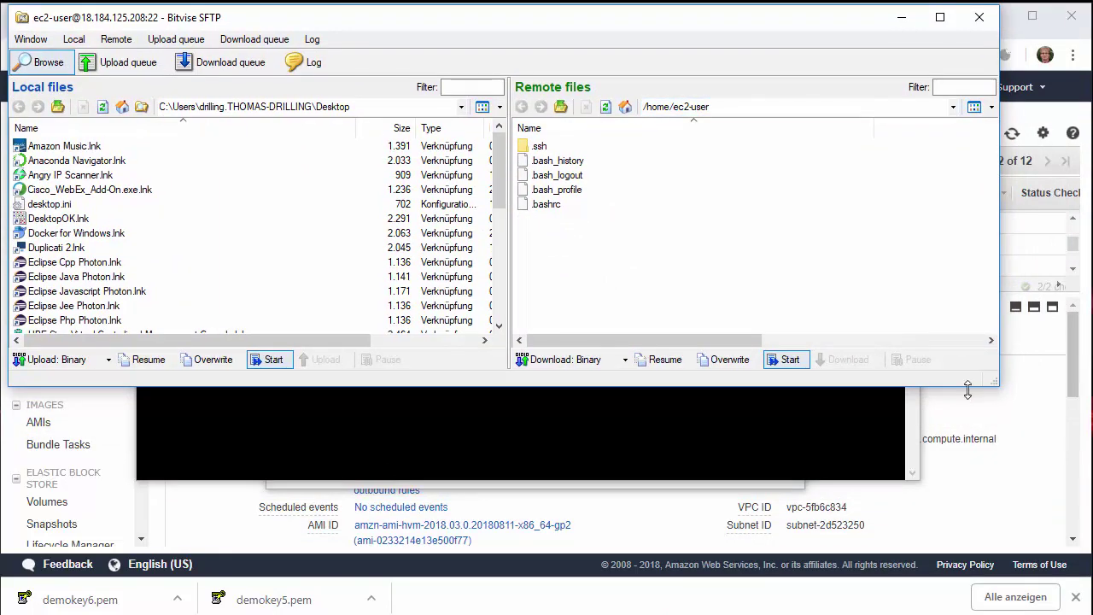
{"action": "left_click_drag", "start_coordinate": [987, 385], "coordinate": [1072, 592]}
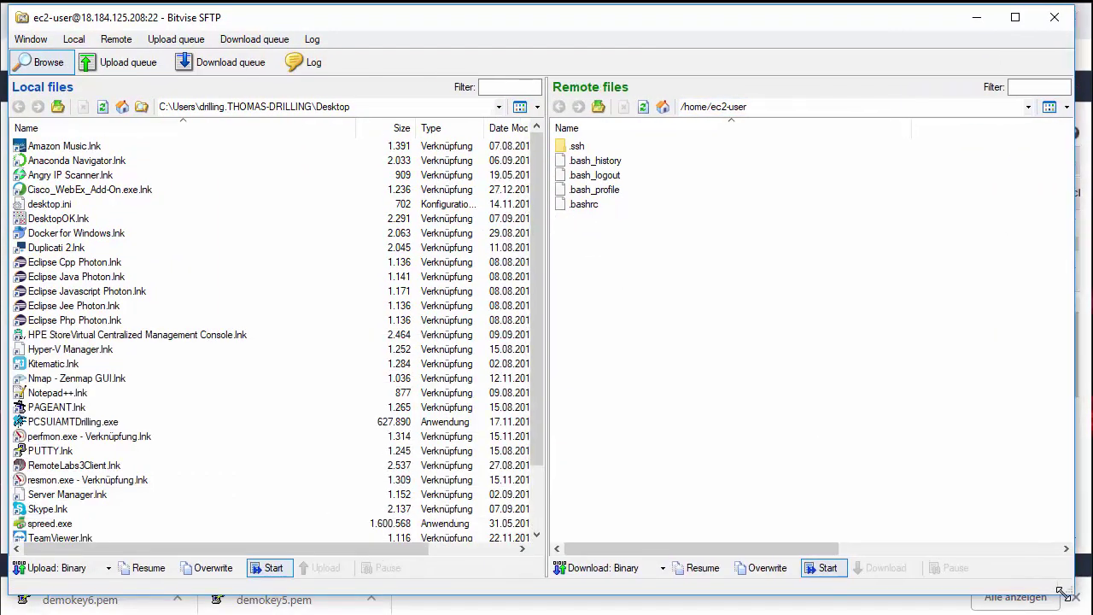
- Browse the remote files from the root directory into /home/ec2-user/.ssh to examine the instance's folder structure
{"action": "left_click", "coordinate": [598, 107]}
{"action": "left_click", "coordinate": [598, 106]}
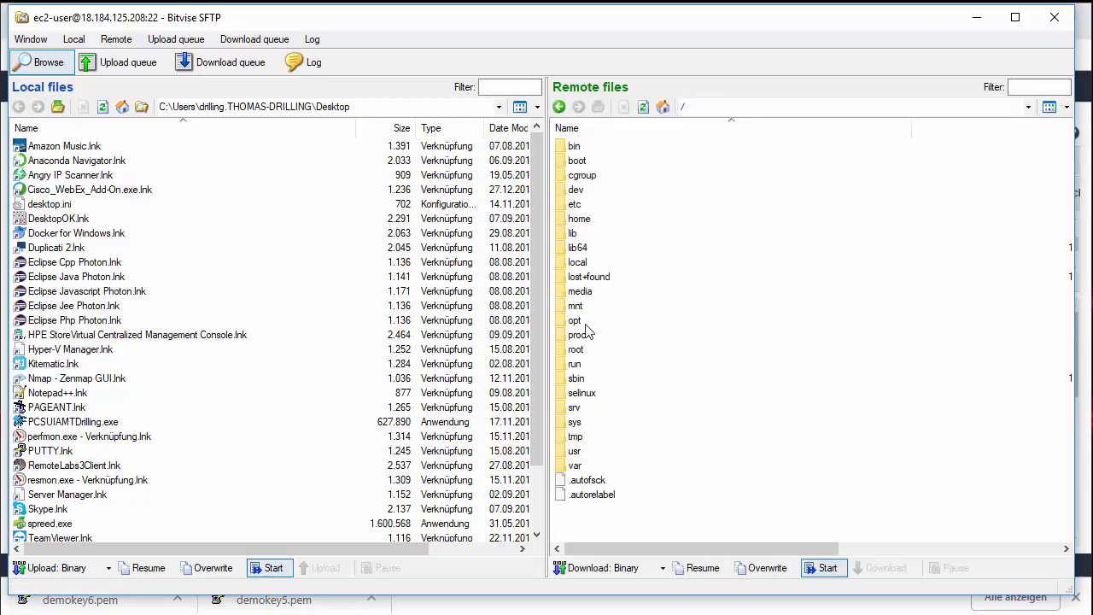
{"action": "double_click", "coordinate": [583, 219]}
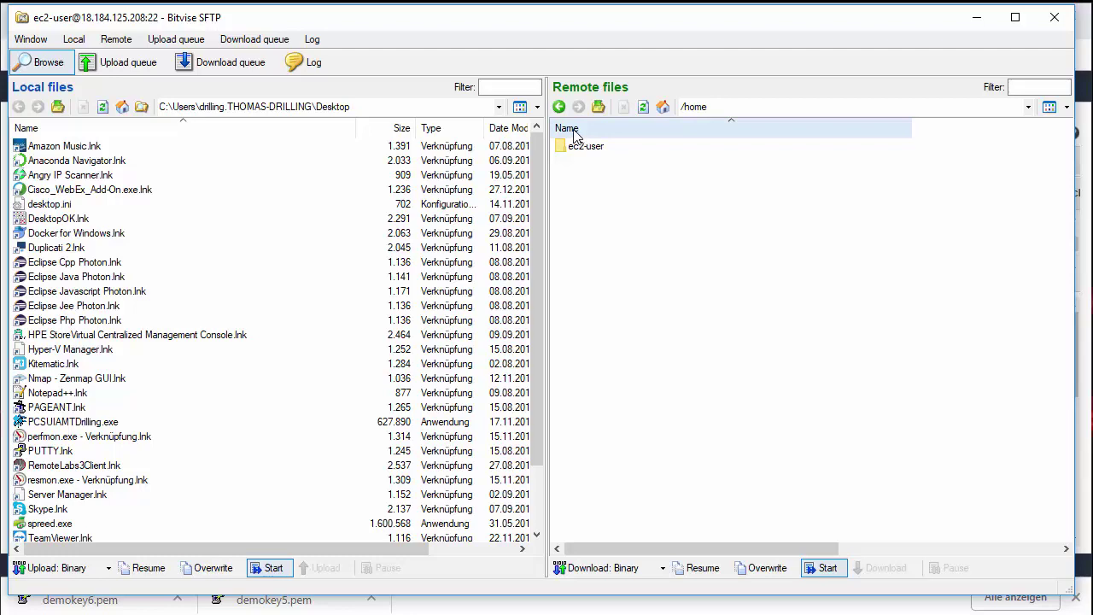
{"action": "left_click", "coordinate": [598, 107]}
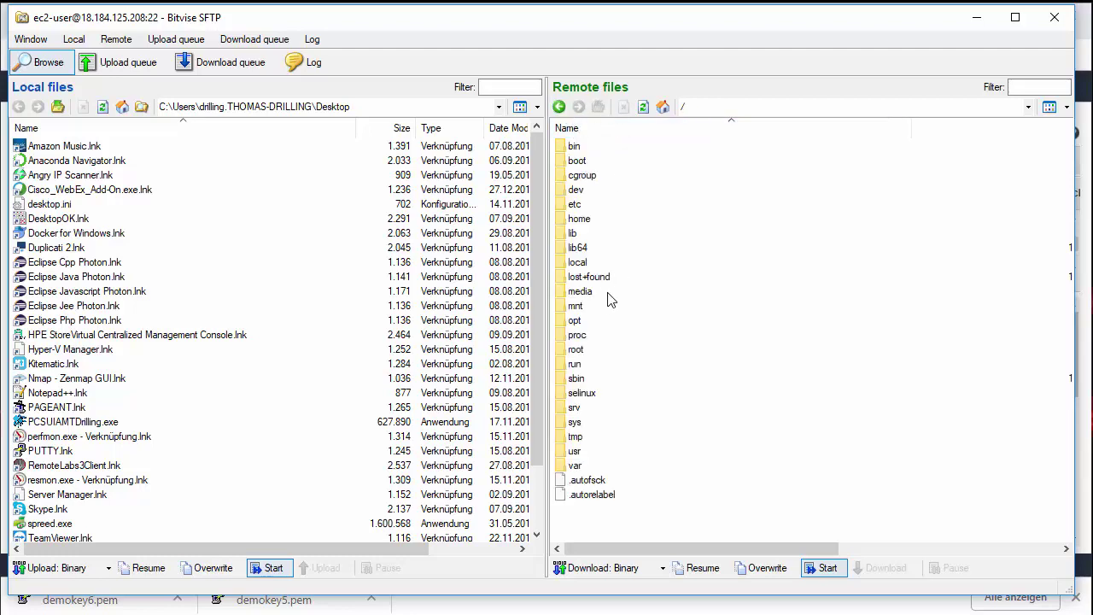
{"action": "double_click", "coordinate": [574, 220]}
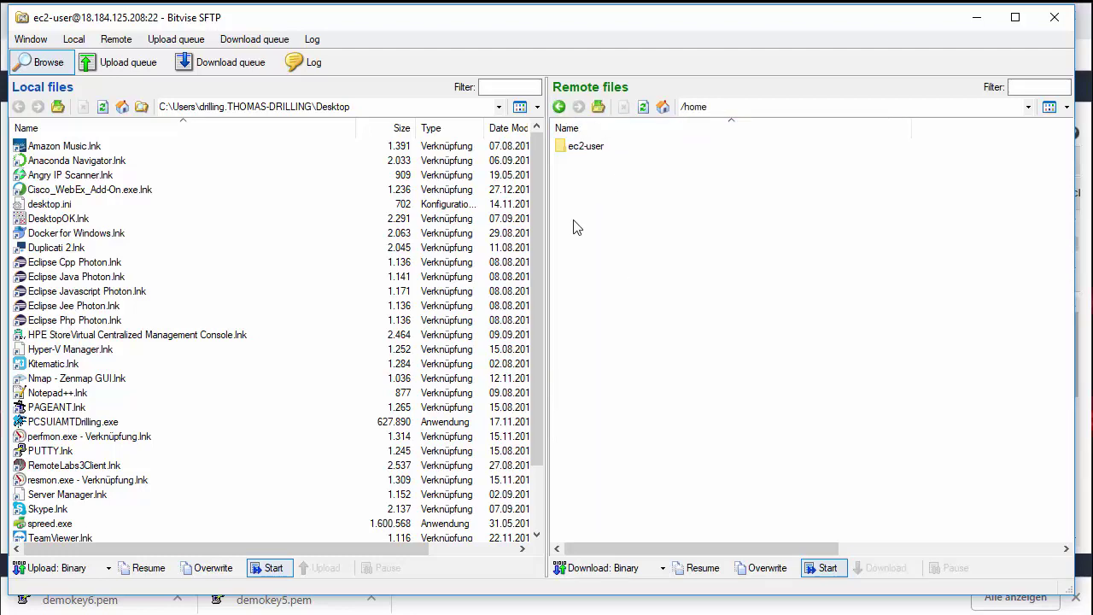
{"action": "double_click", "coordinate": [598, 148]}
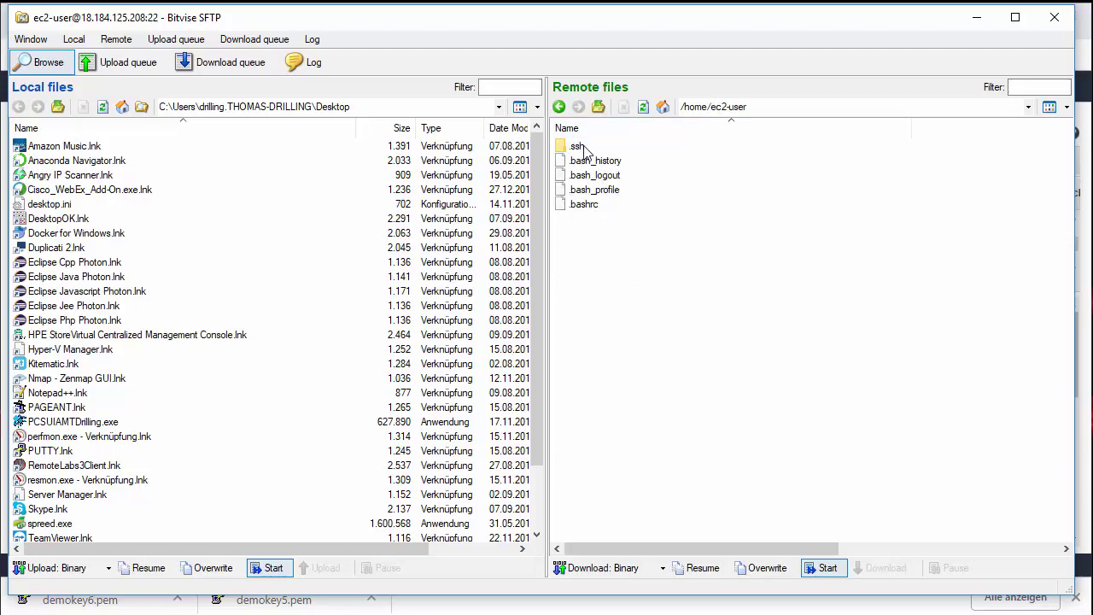
{"action": "double_click", "coordinate": [576, 148]}
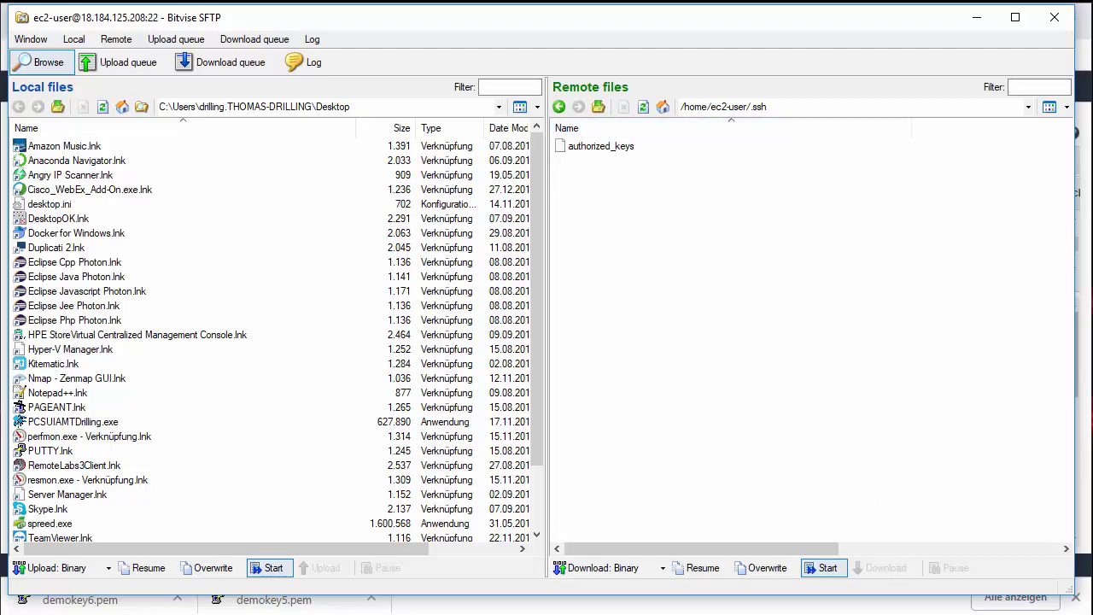
- Close the SFTP window, the xterm terminal, and Bitvise SSH Client to return to the EC2 console
{"action": "left_click", "coordinate": [1053, 19]}
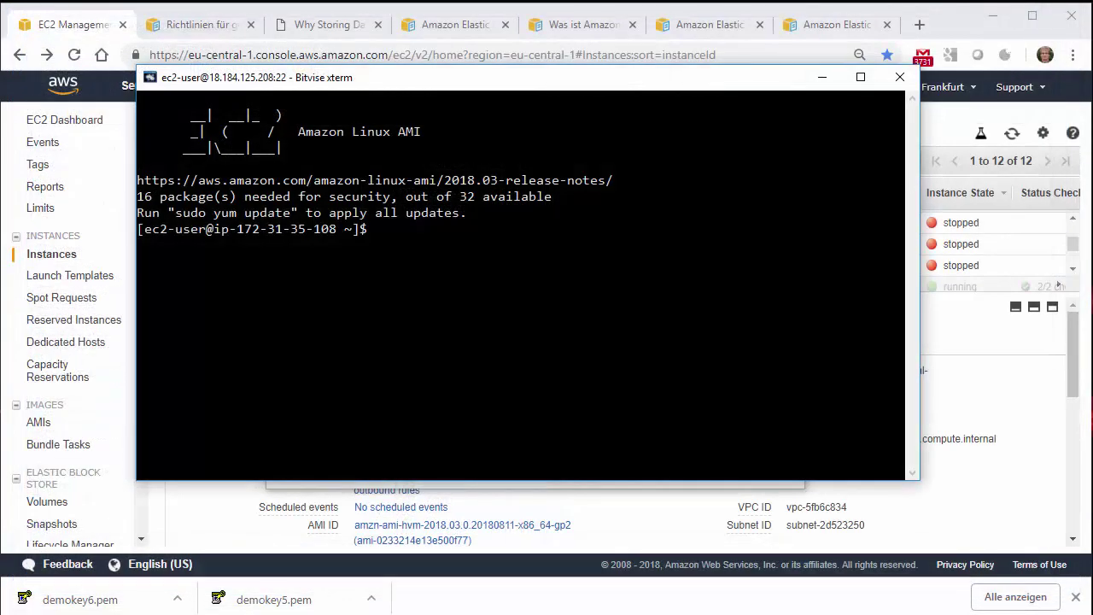
{"action": "left_click", "coordinate": [901, 86]}
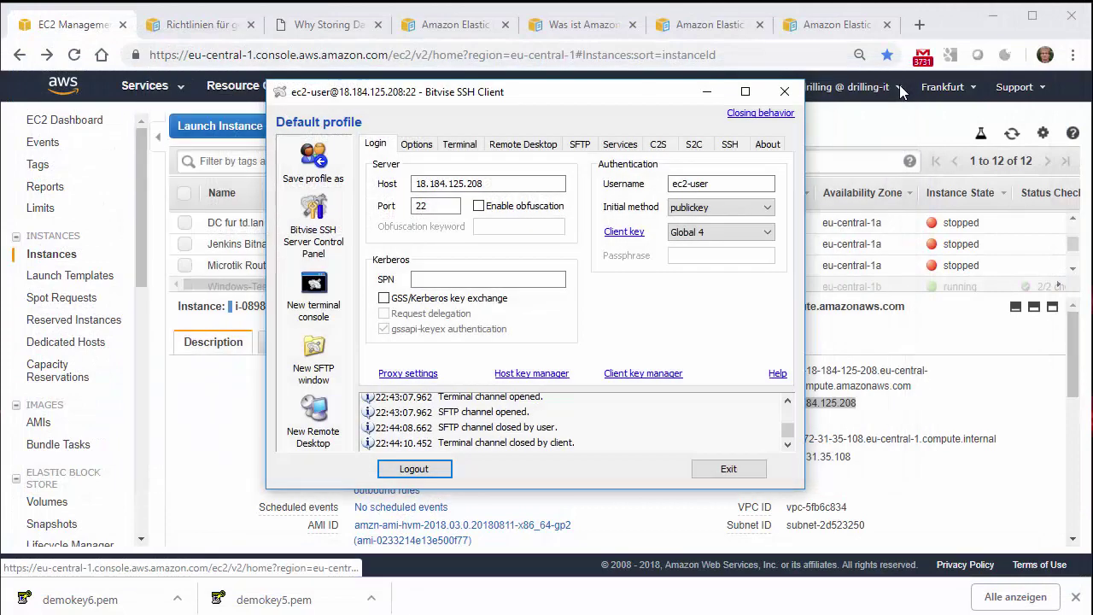
{"action": "left_click", "coordinate": [786, 89]}
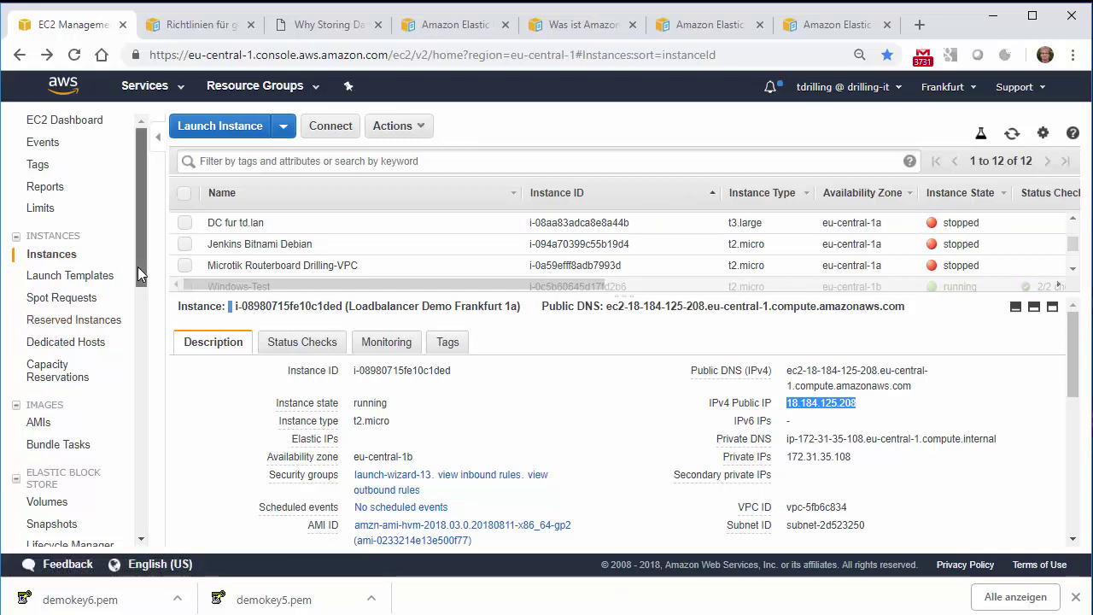
- Open the Key Pairs list in the EC2 console and select demokey6 to view its details
{"action": "left_click_drag", "start_coordinate": [140, 273], "coordinate": [141, 363]}
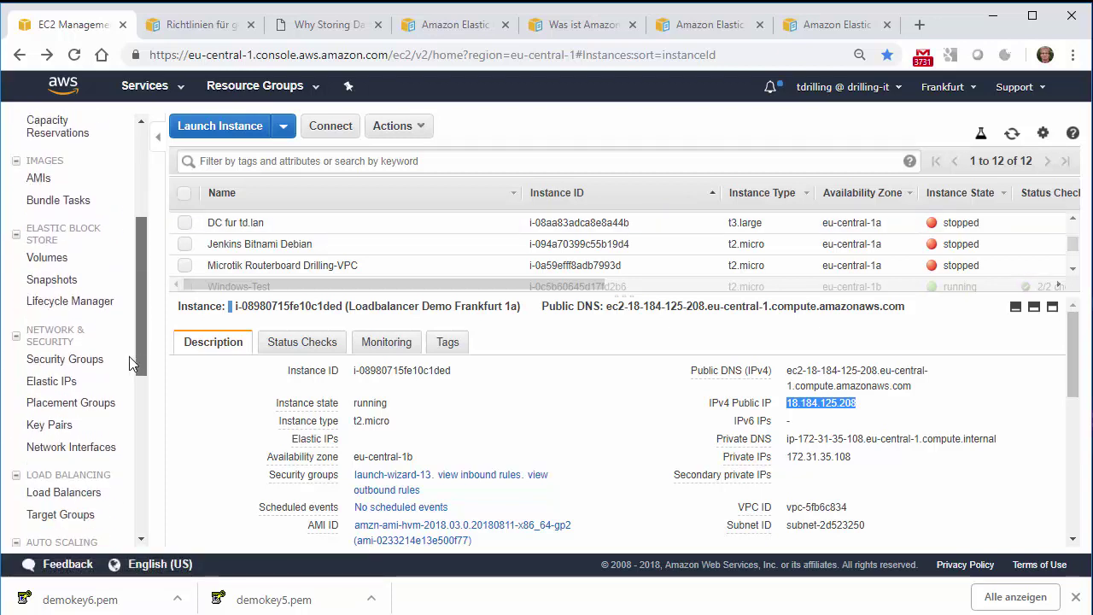
{"action": "left_click", "coordinate": [76, 429]}
{"action": "left_click", "coordinate": [184, 285]}
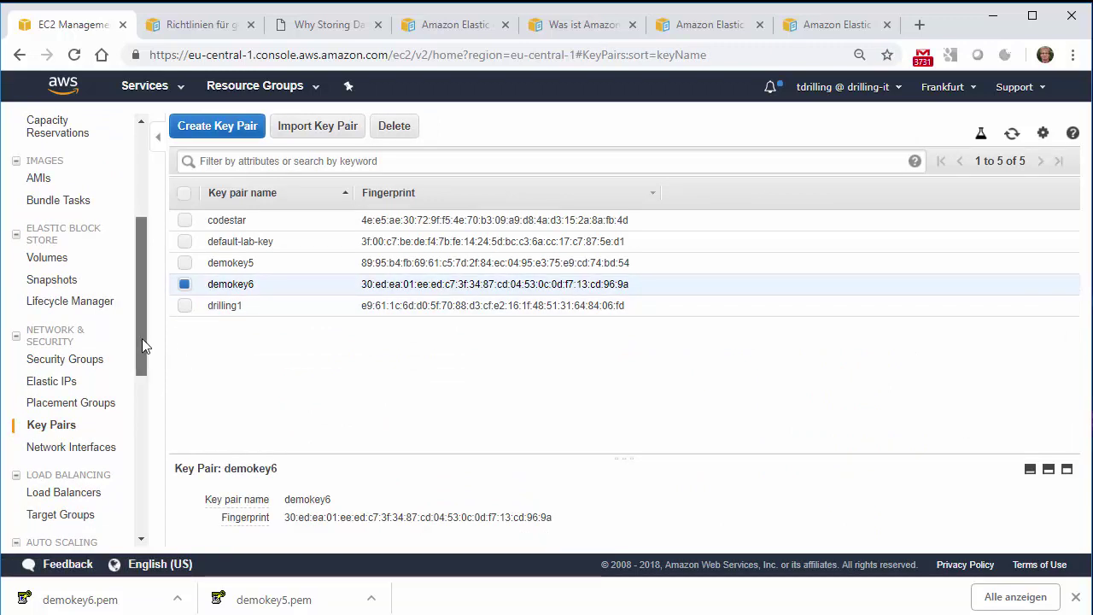
- Open the list of own AMIs in the EC2 console and select the Windows-Server image
{"action": "left_click_drag", "start_coordinate": [142, 338], "coordinate": [130, 247]}
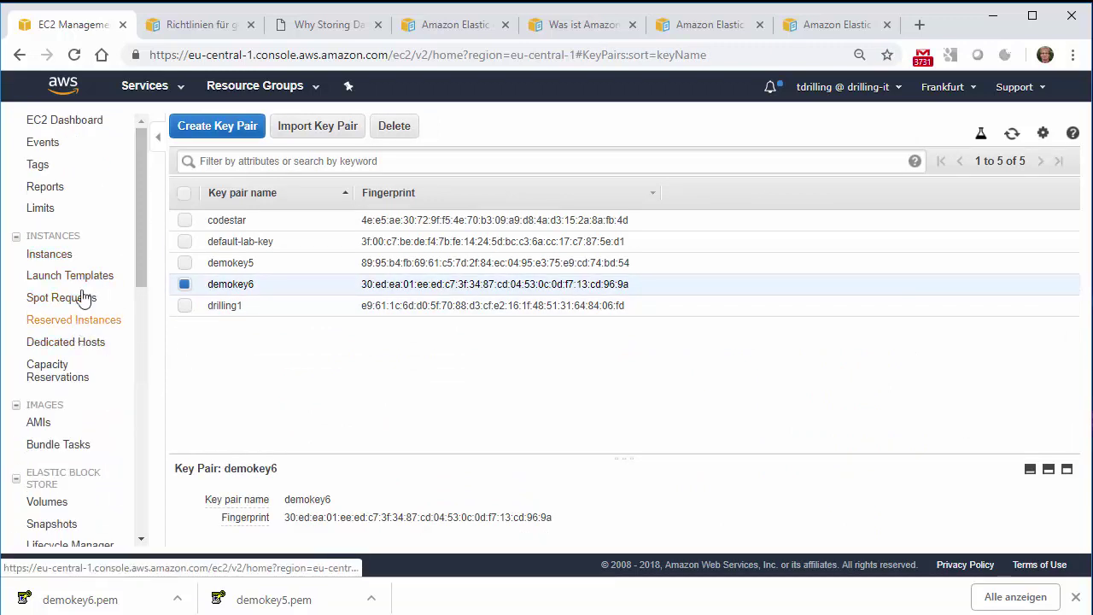
{"action": "left_click", "coordinate": [131, 274]}
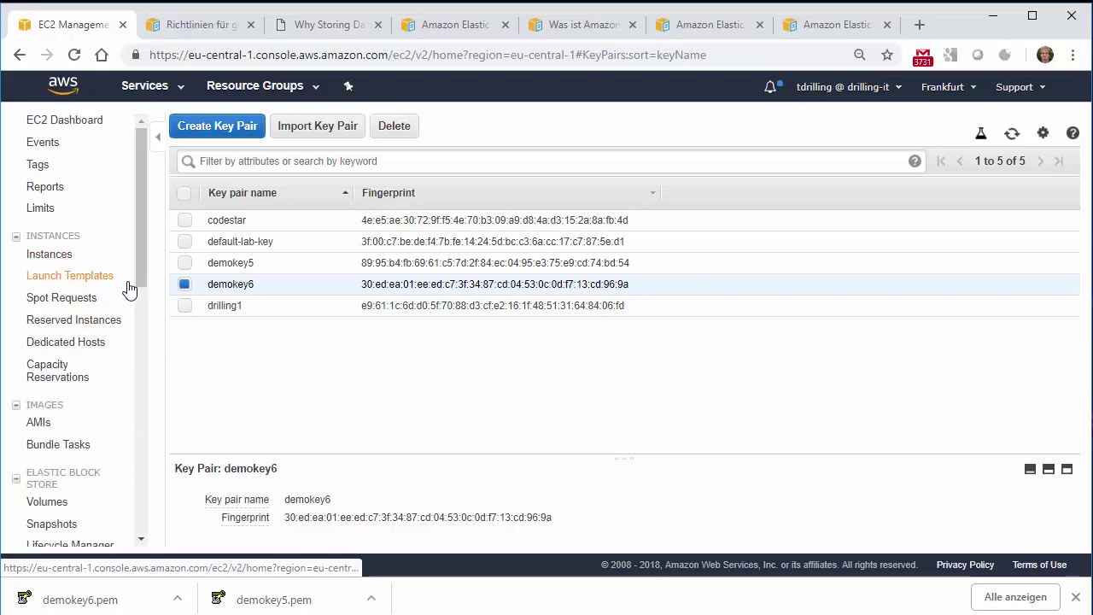
{"action": "left_click", "coordinate": [38, 423]}
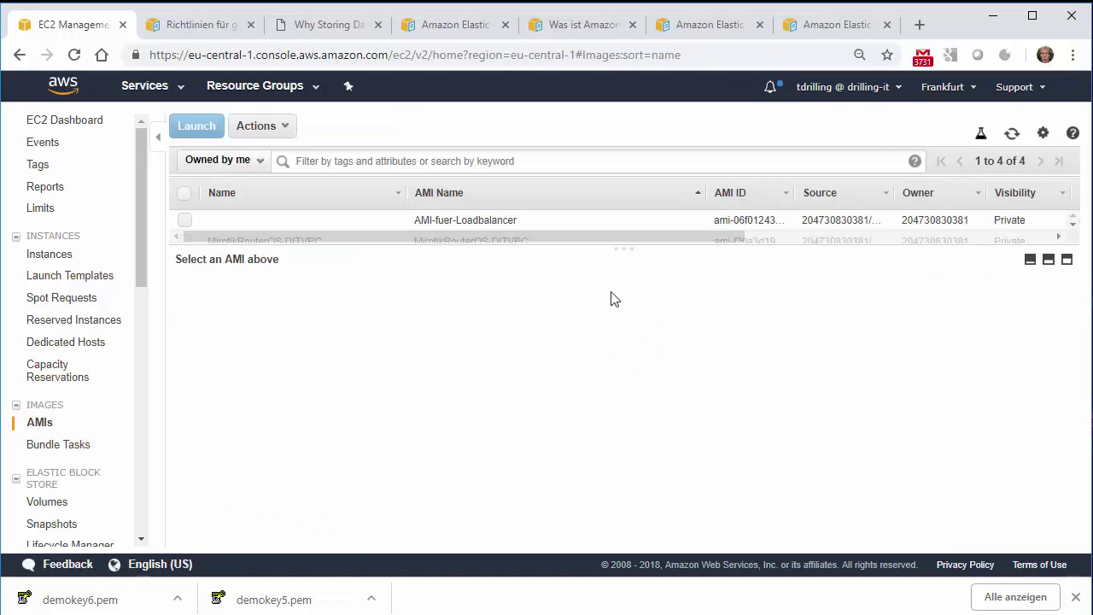
{"action": "left_click", "coordinate": [186, 285]}
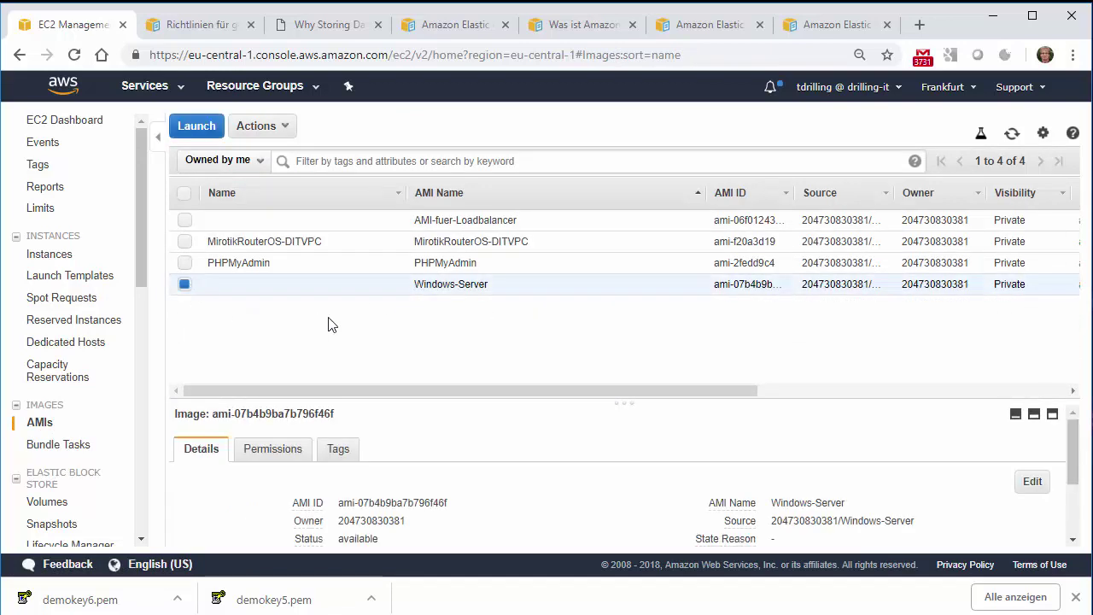
- Start launching an instance from the selected Windows-Server image and keep the t2.micro instance type
{"action": "mouse_move", "coordinate": [316, 294]}
{"action": "left_click", "coordinate": [256, 126]}
{"action": "left_click", "coordinate": [284, 154]}
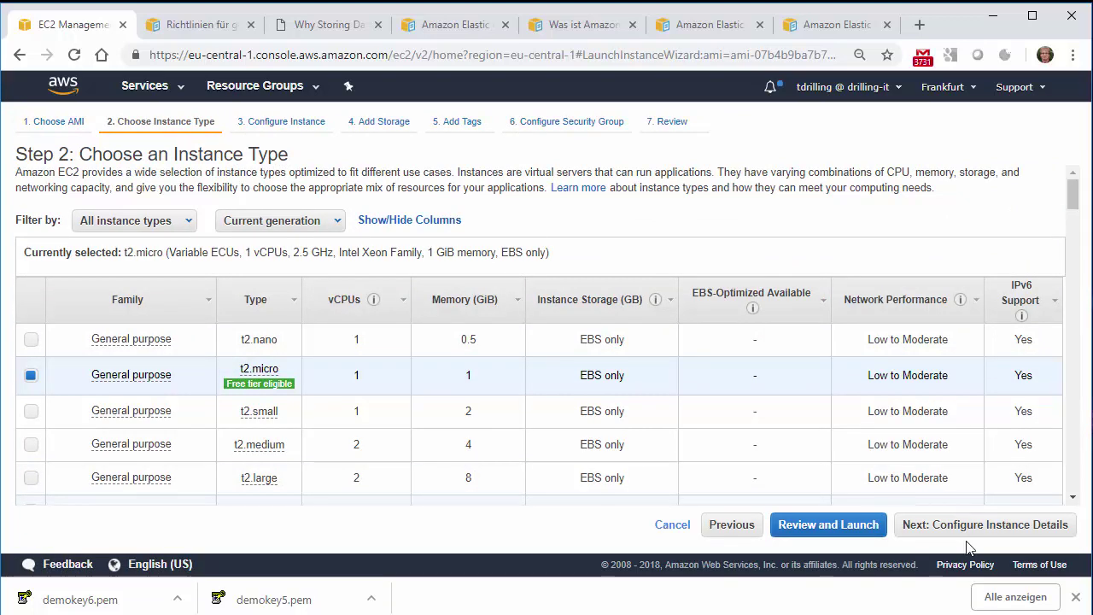
{"action": "left_click", "coordinate": [950, 525]}
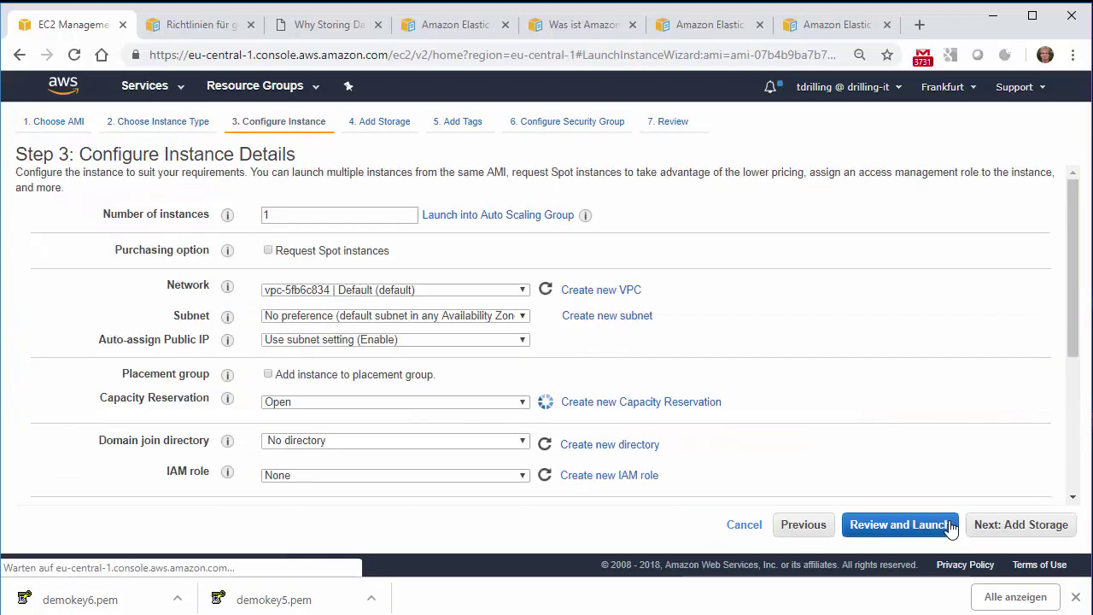
- Set the instance's subnet to Public subnet Default a, enable the auto-assigned public IP, and continue to the storage settings
{"action": "left_click", "coordinate": [320, 309]}
{"action": "left_click", "coordinate": [329, 345]}
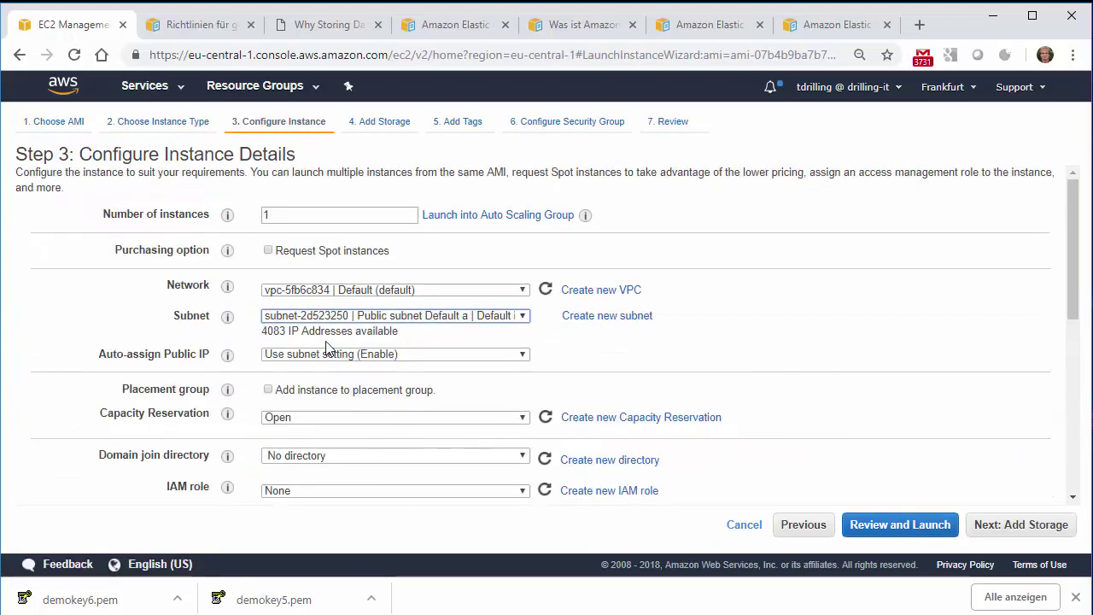
{"action": "left_click", "coordinate": [321, 354]}
{"action": "left_click", "coordinate": [320, 385]}
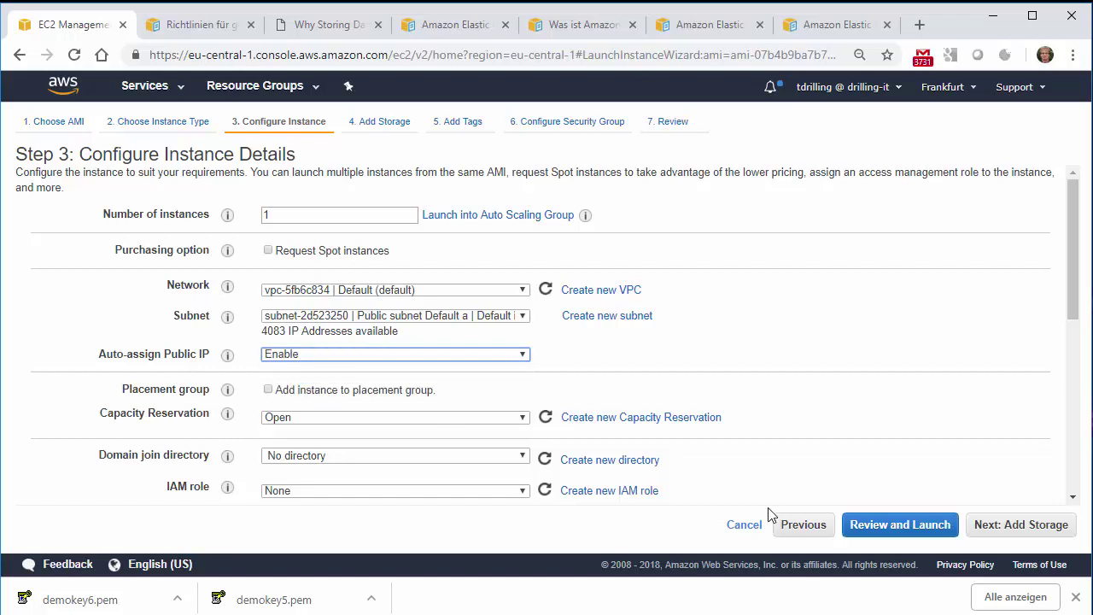
{"action": "left_click", "coordinate": [982, 529]}
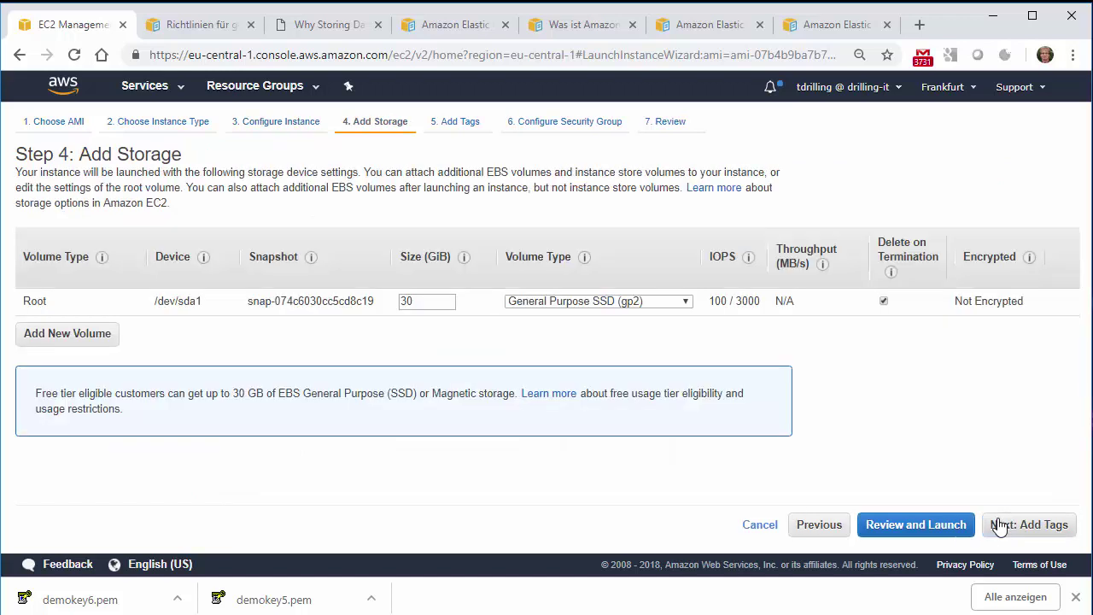
- Accept the default storage, tags and new RDP security group, and proceed to the launch review
{"action": "left_click", "coordinate": [997, 526]}
{"action": "left_click", "coordinate": [999, 525]}
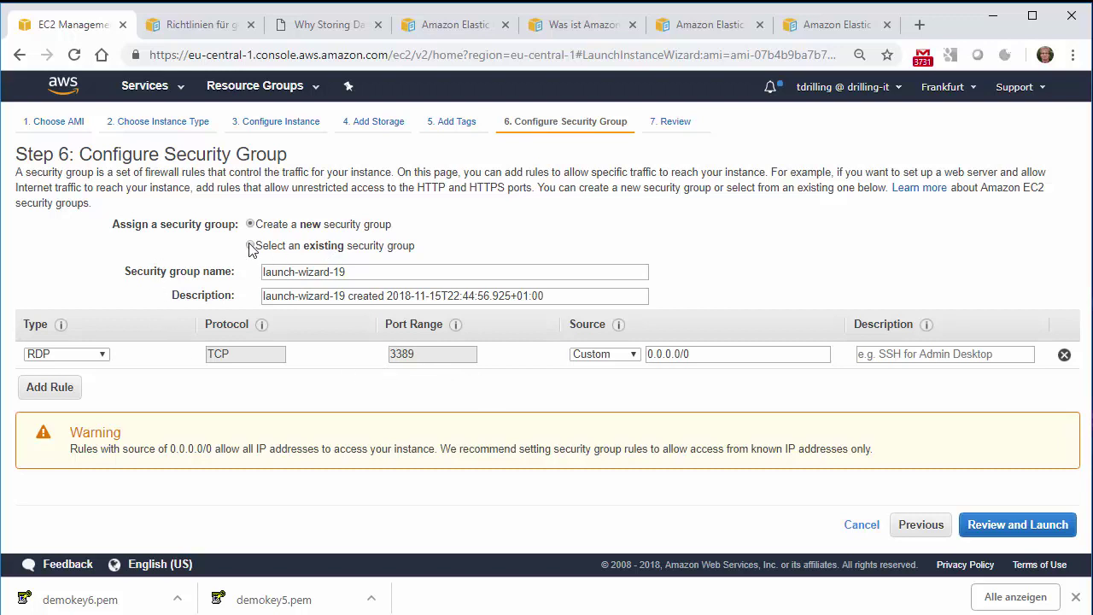
{"action": "left_click", "coordinate": [973, 529]}
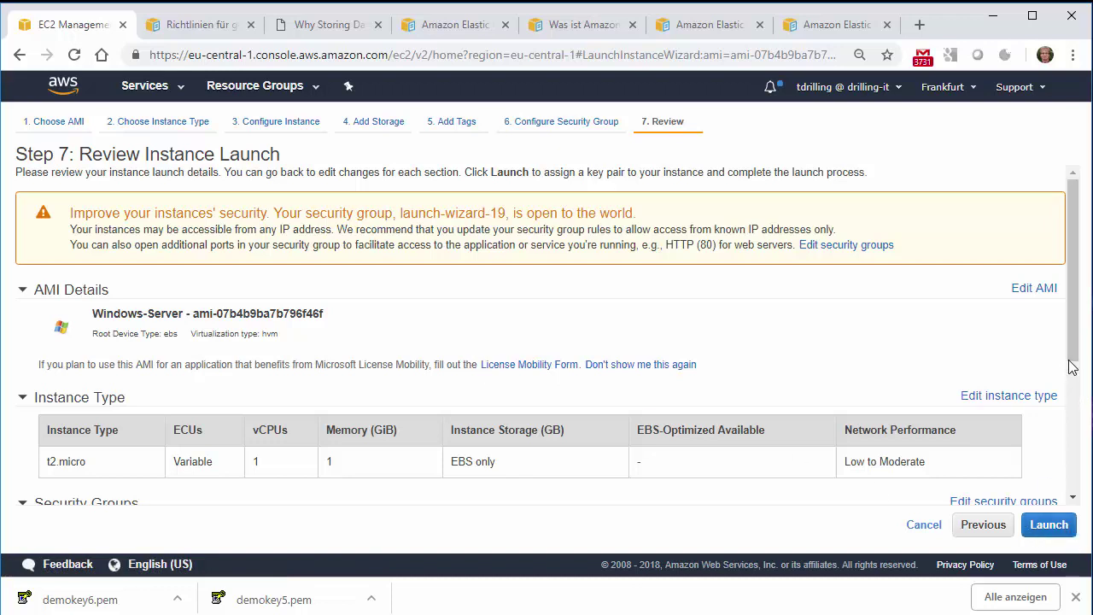
- Launch the instance with the existing key pair demokey6, acknowledging access to its private key file
{"action": "scroll", "coordinate": [1073, 357], "scroll_direction": "down", "scroll_amount": 2}
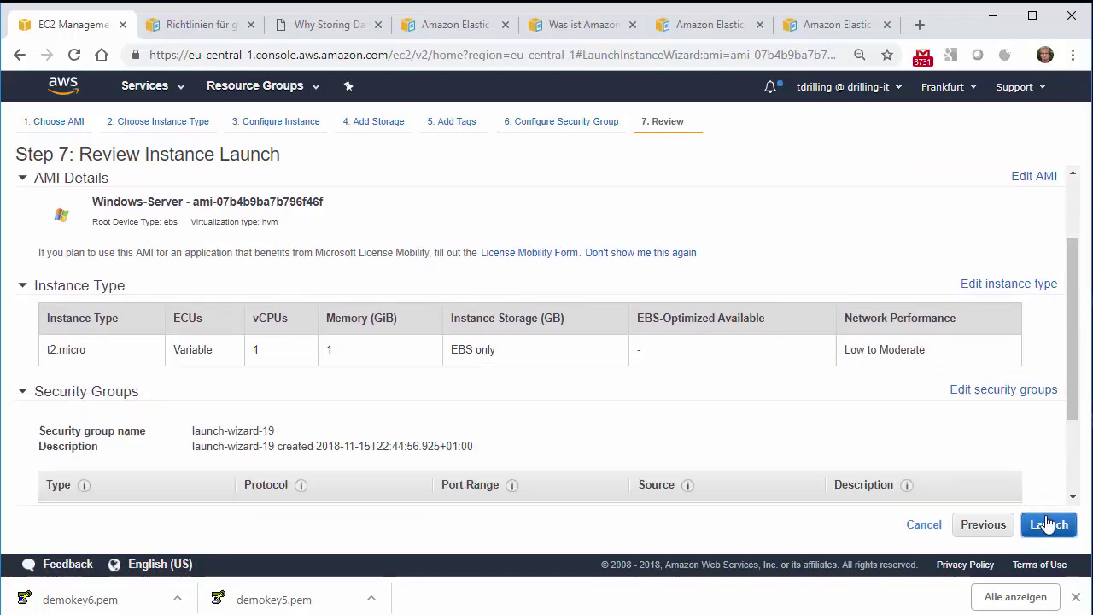
{"action": "left_click", "coordinate": [1048, 524]}
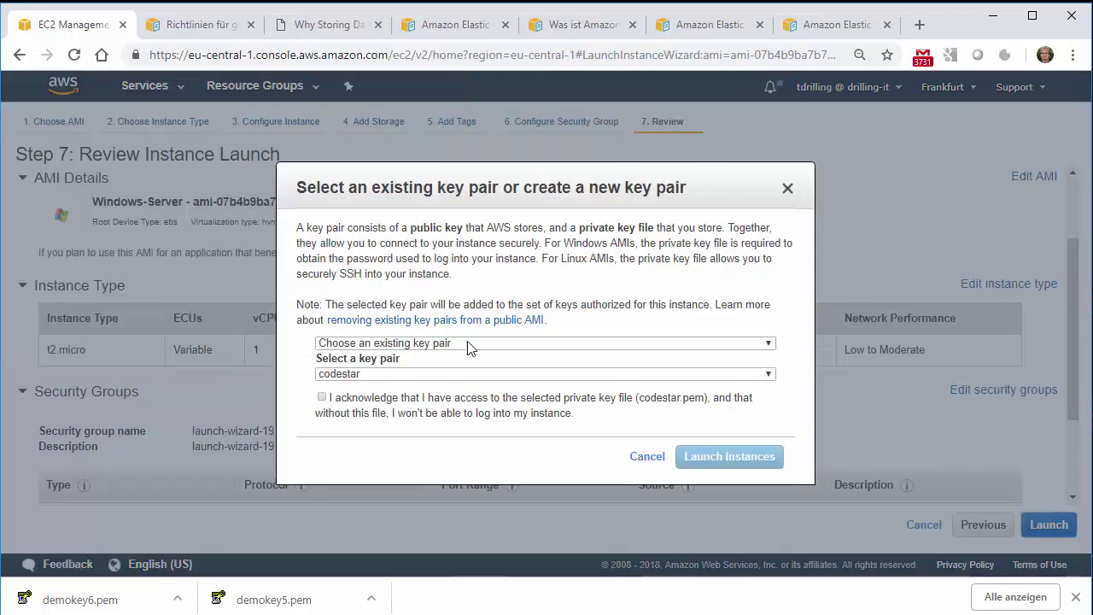
{"action": "left_click", "coordinate": [367, 377]}
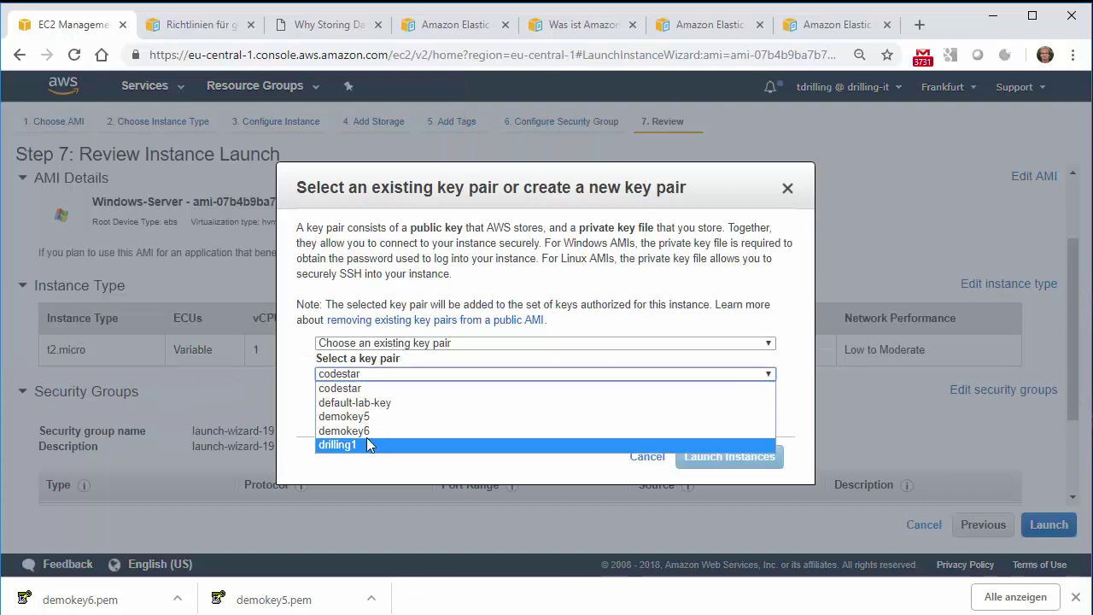
{"action": "left_click", "coordinate": [367, 430]}
{"action": "left_click", "coordinate": [336, 408]}
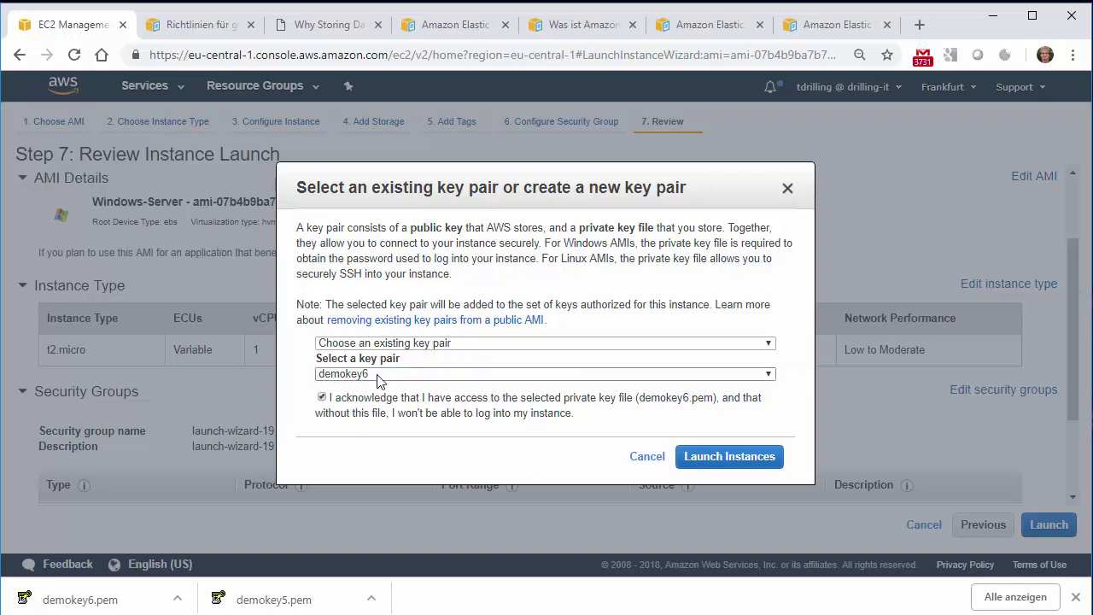
{"action": "left_click", "coordinate": [739, 458]}
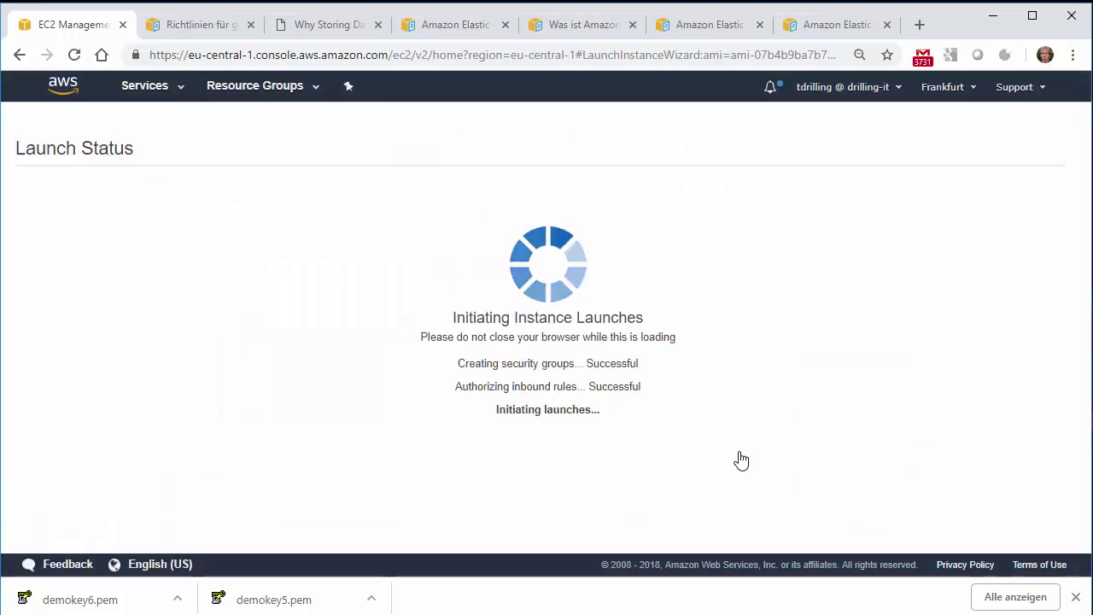
- Open the list of running instances from the EC2 dashboard and enlarge the list area
{"action": "left_click", "coordinate": [150, 95]}
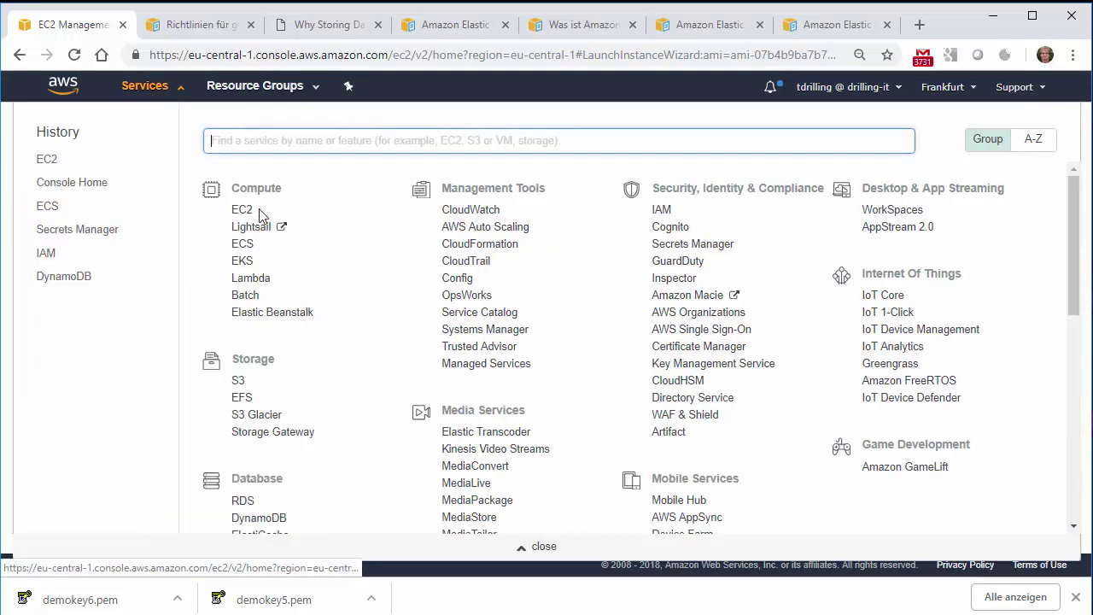
{"action": "left_click", "coordinate": [249, 211]}
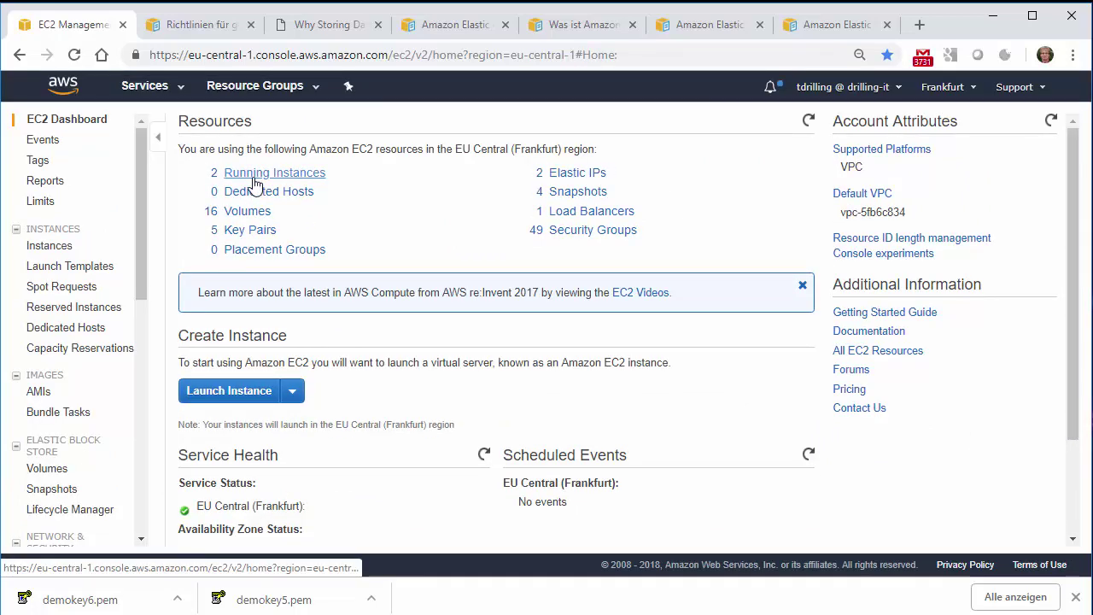
{"action": "left_click", "coordinate": [272, 174]}
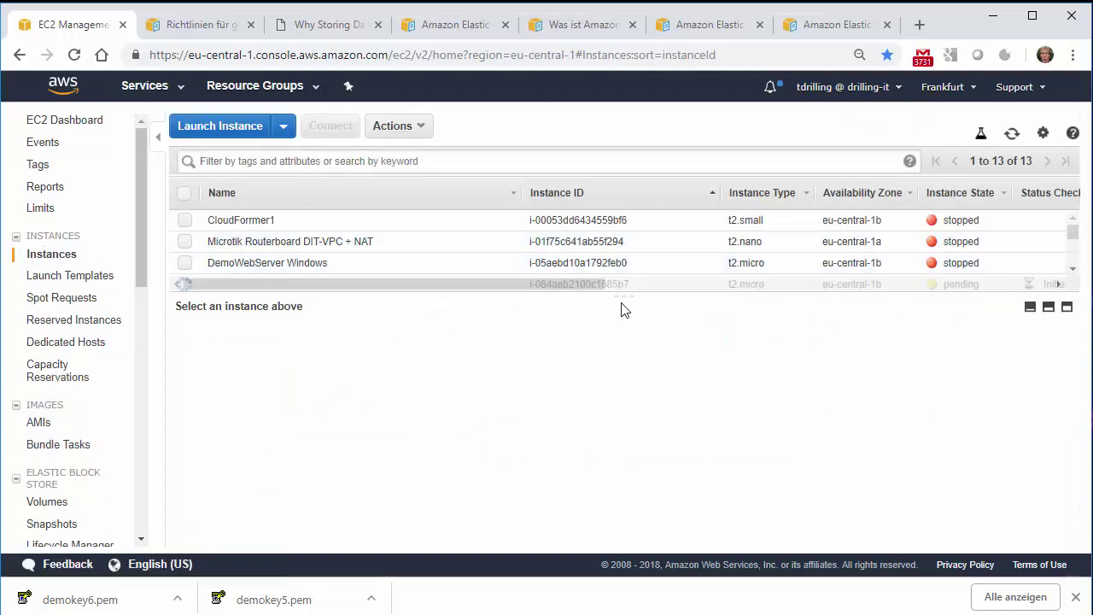
{"action": "left_click_drag", "start_coordinate": [624, 294], "coordinate": [629, 460]}
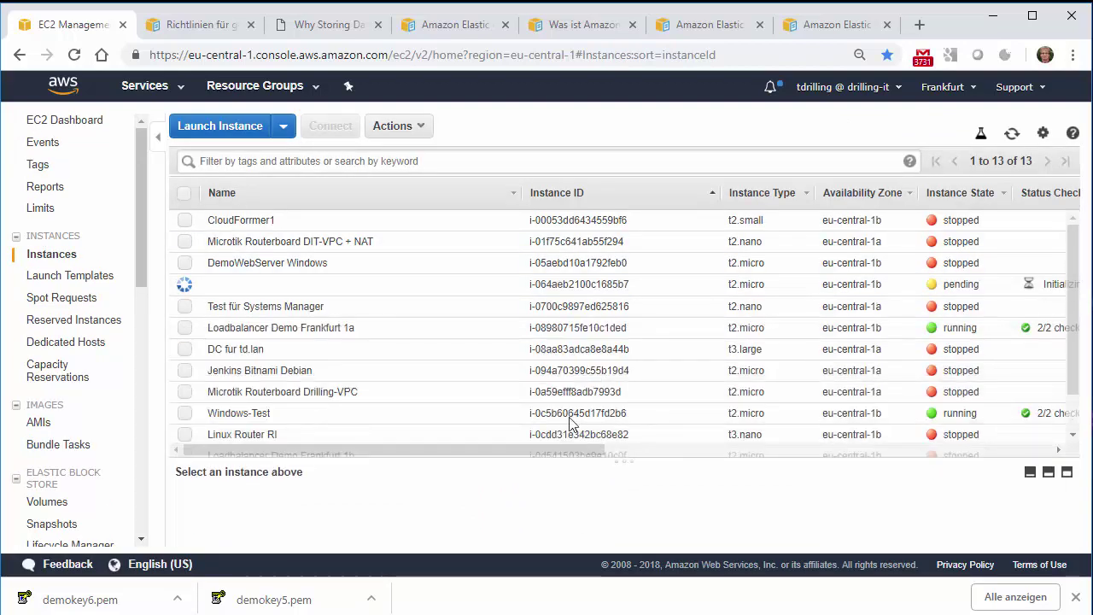
- Name the new unnamed t2.micro instance in the pending state Windows-Test2
{"action": "left_click", "coordinate": [303, 291]}
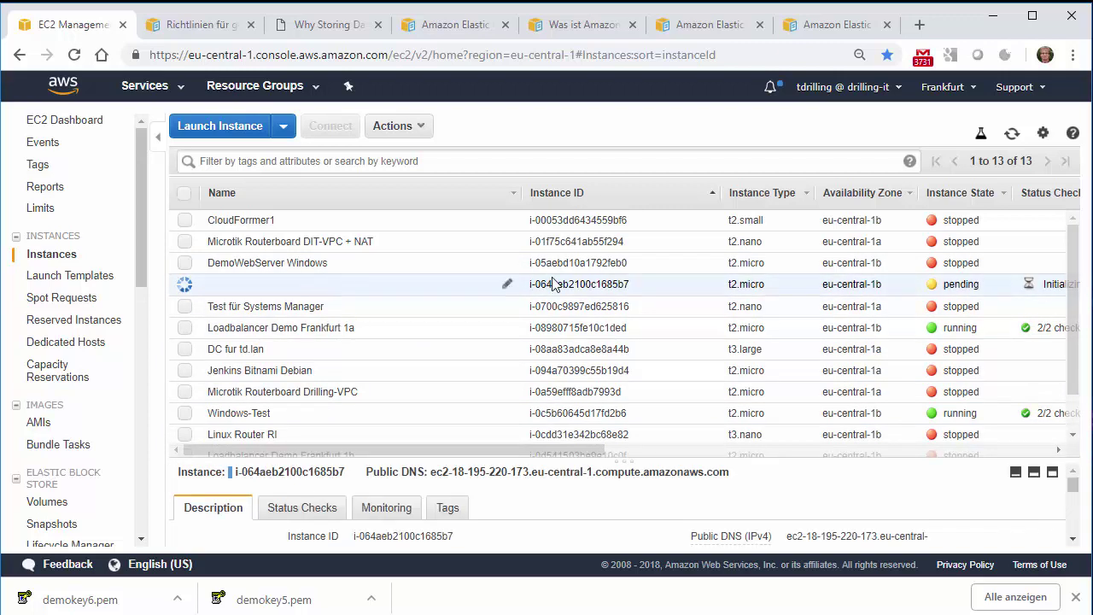
{"action": "left_click", "coordinate": [507, 284]}
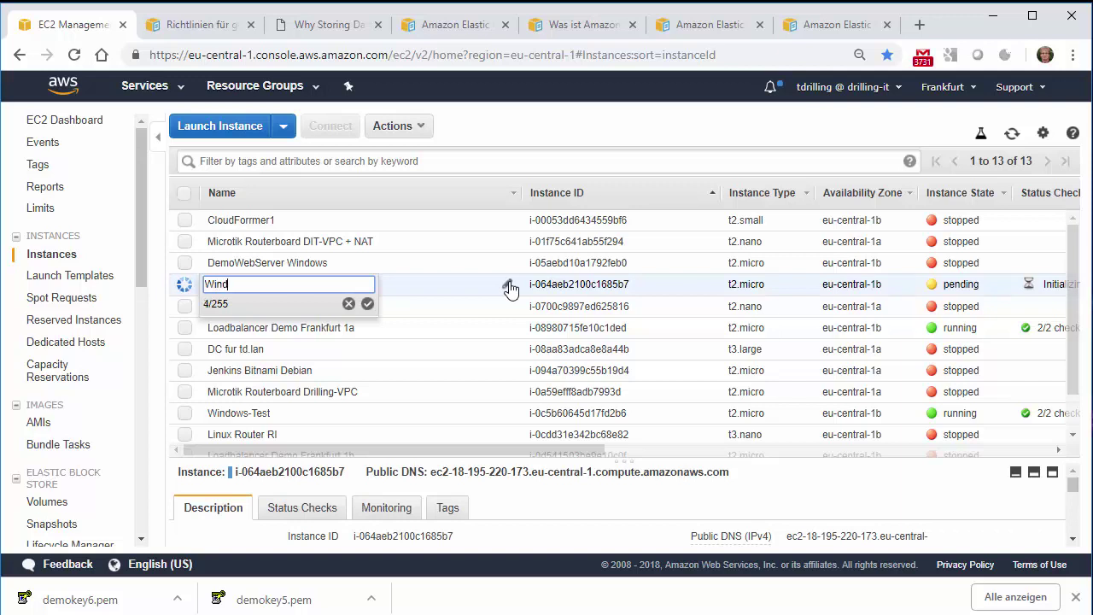
{"action": "type", "text": "Windows-Test2"}
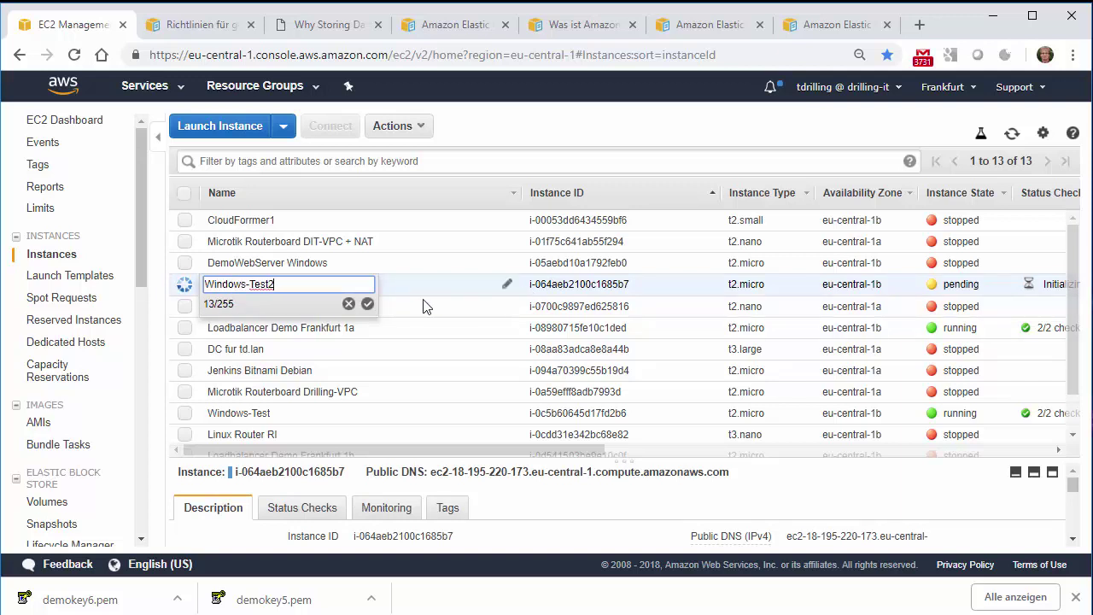
{"action": "left_click", "coordinate": [367, 305]}
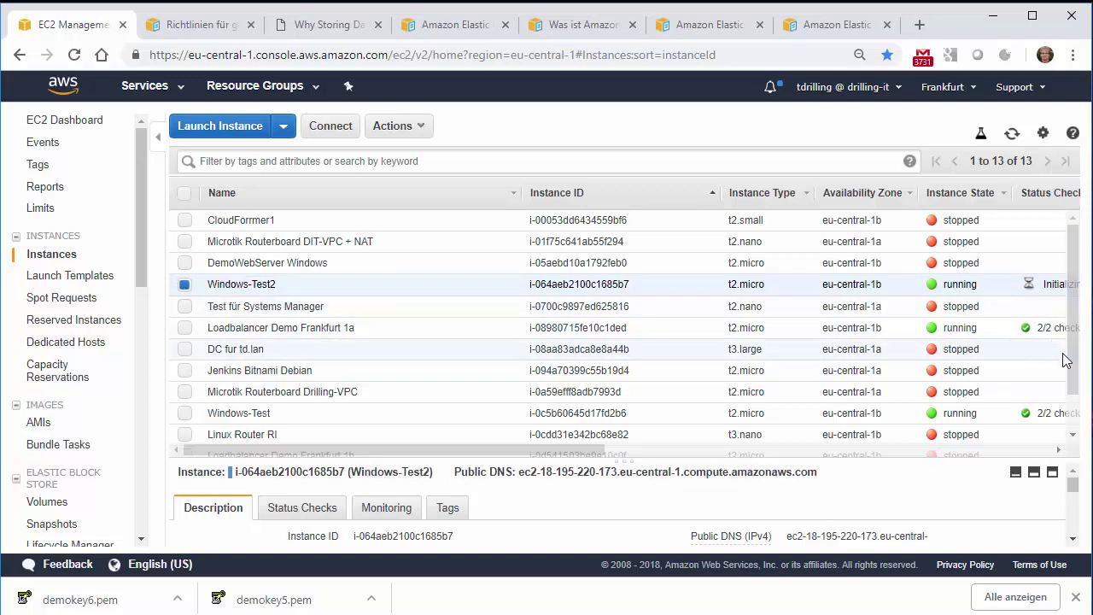
- Change the instance selection so that only Windows-Test is selected instead of Windows-Test2
{"action": "scroll", "coordinate": [1059, 376], "scroll_direction": "down", "scroll_amount": 1}
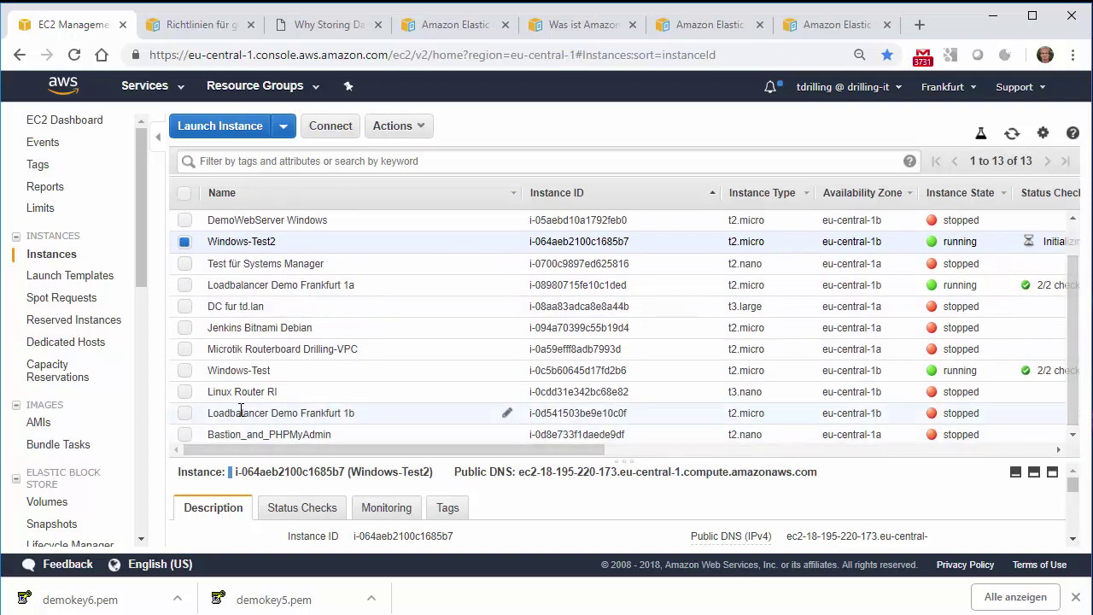
{"action": "left_click", "coordinate": [185, 413]}
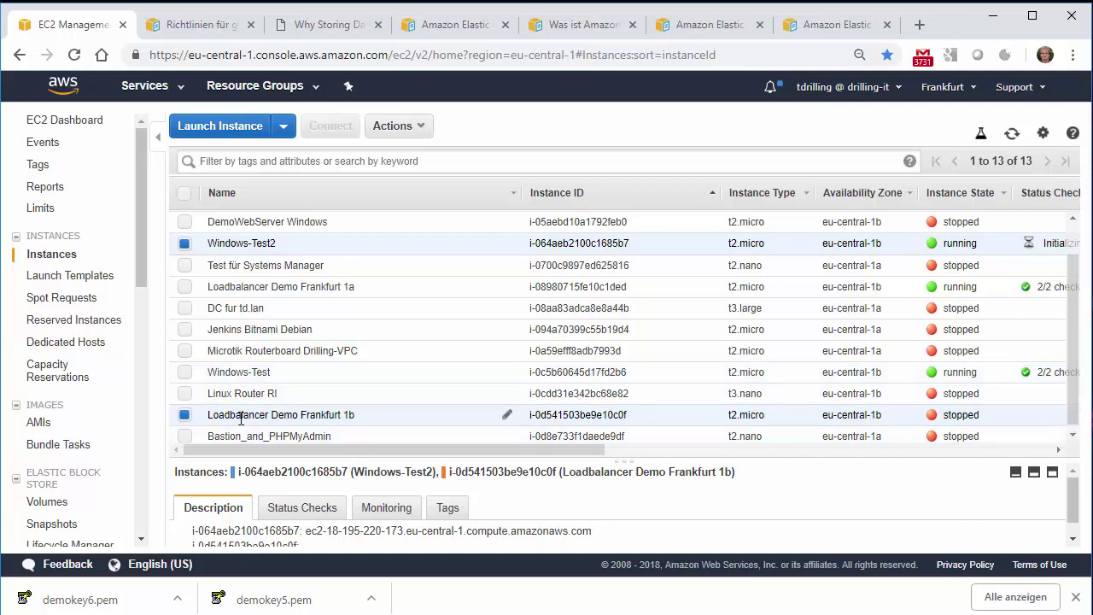
{"action": "left_click", "coordinate": [184, 415]}
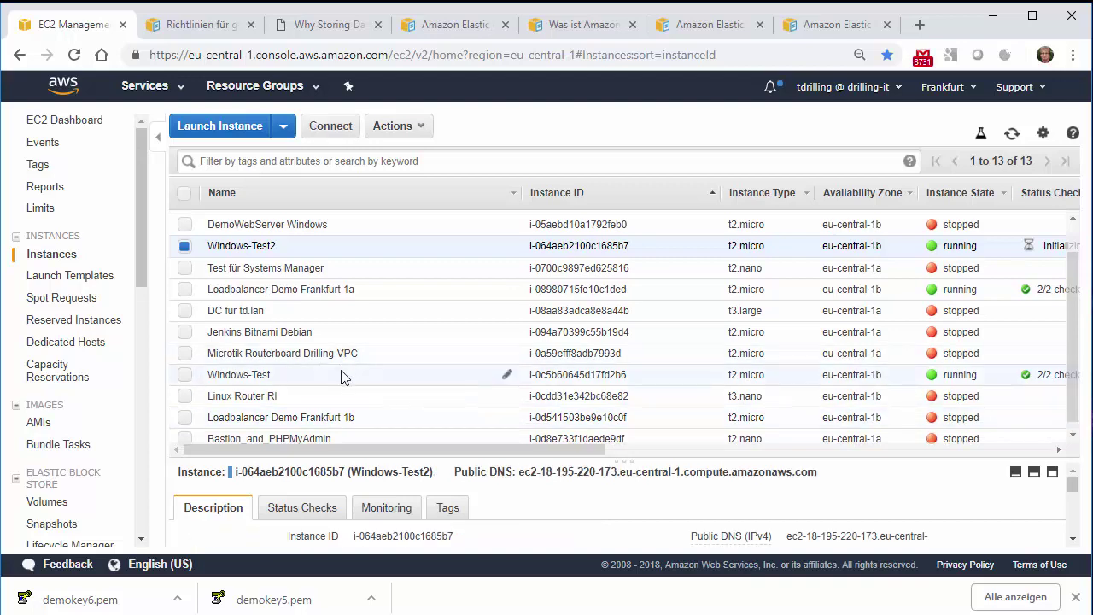
{"action": "left_click", "coordinate": [184, 373]}
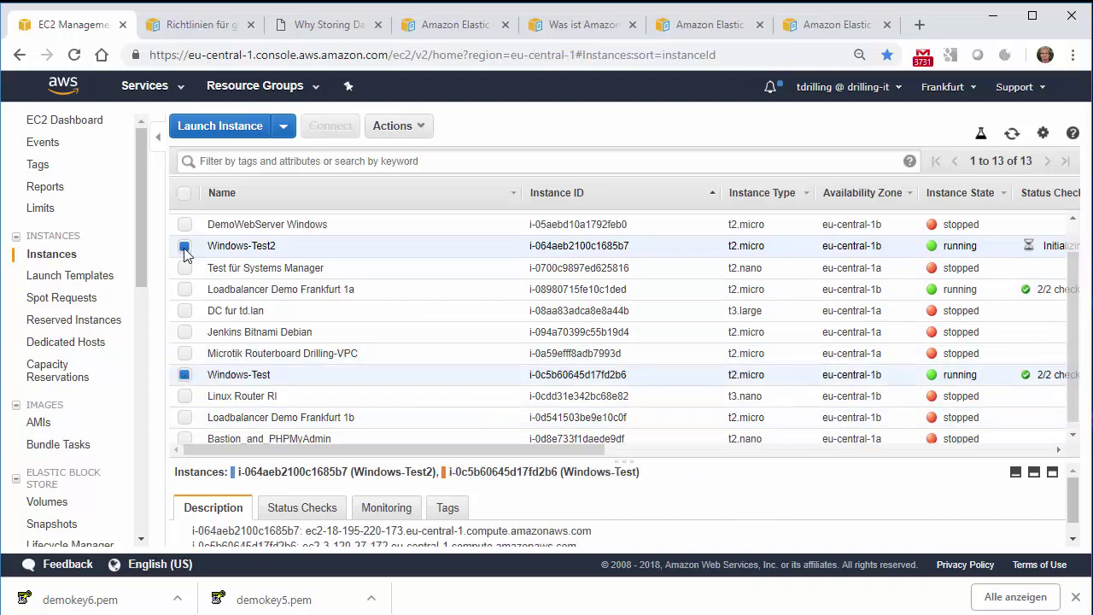
{"action": "left_click", "coordinate": [185, 246]}
- Examine the description of the Windows-Test instance, including its key pair name
{"action": "left_click_drag", "start_coordinate": [457, 459], "coordinate": [466, 243]}
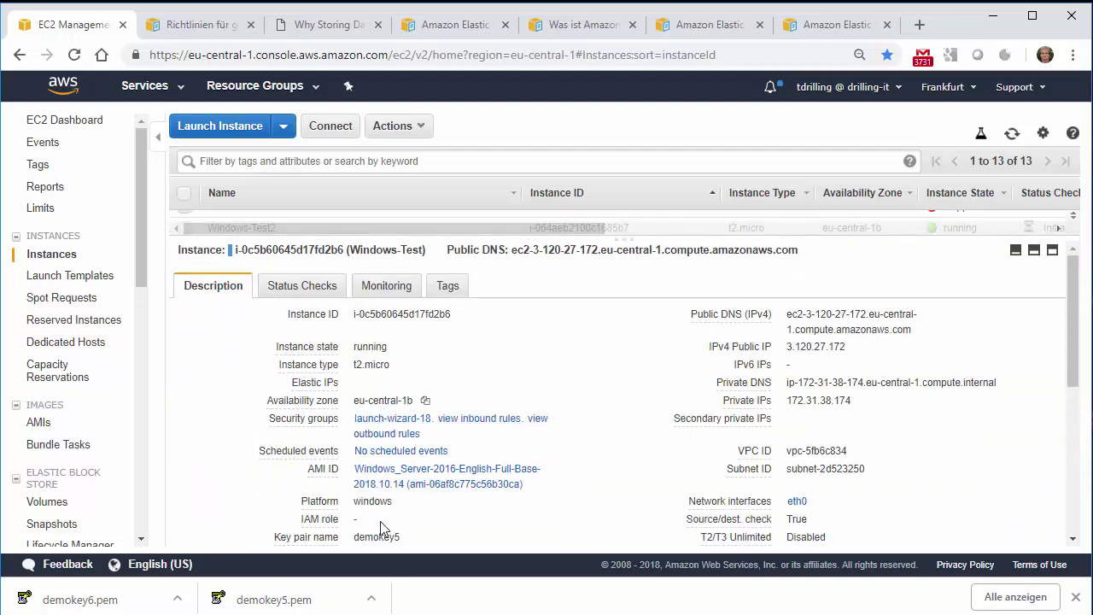
{"action": "left_click_drag", "start_coordinate": [354, 536], "coordinate": [407, 342]}
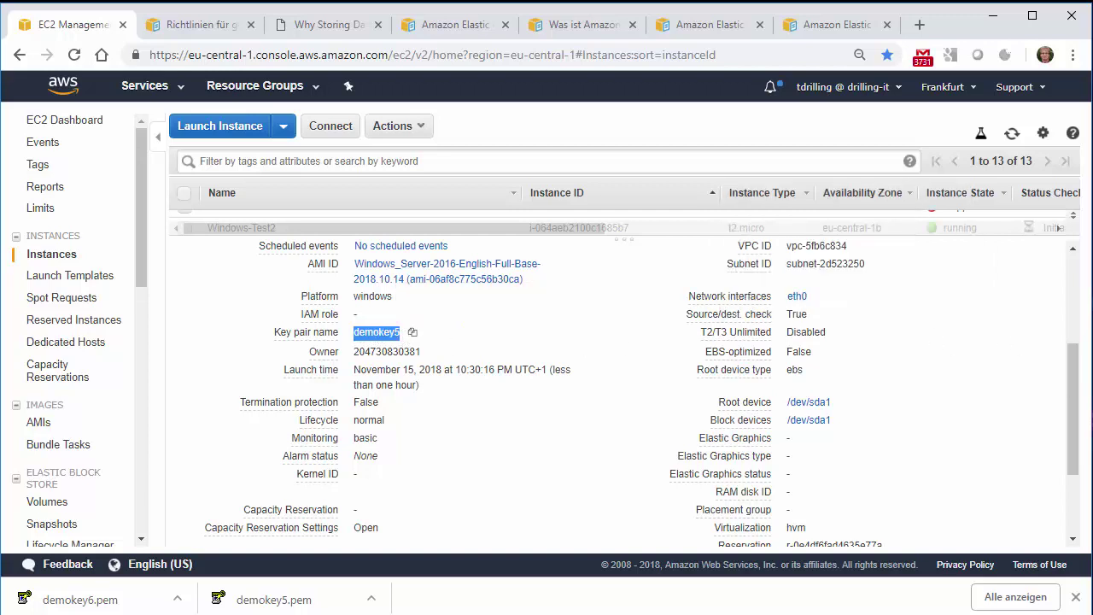
{"action": "left_click_drag", "start_coordinate": [1078, 412], "coordinate": [1080, 295]}
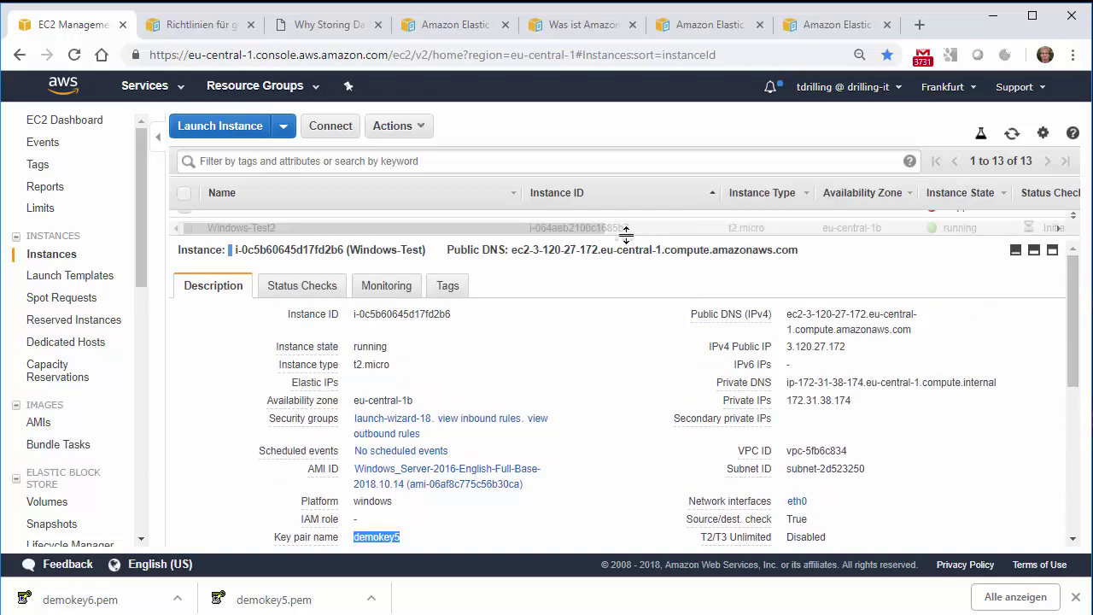
{"action": "left_click_drag", "start_coordinate": [624, 236], "coordinate": [619, 413]}
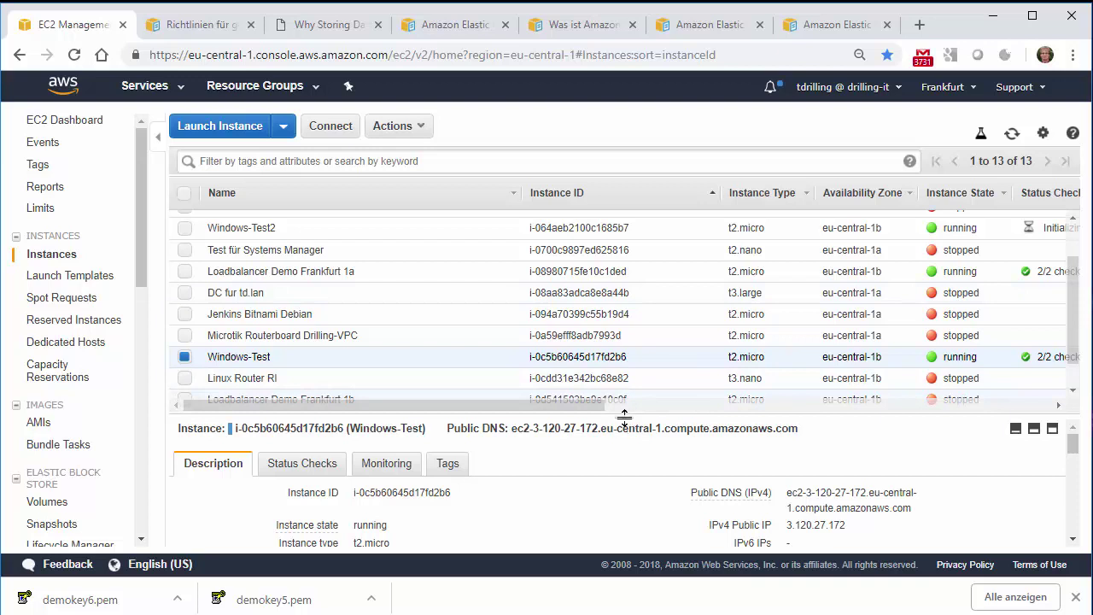
{"action": "left_click_drag", "start_coordinate": [626, 416], "coordinate": [644, 218]}
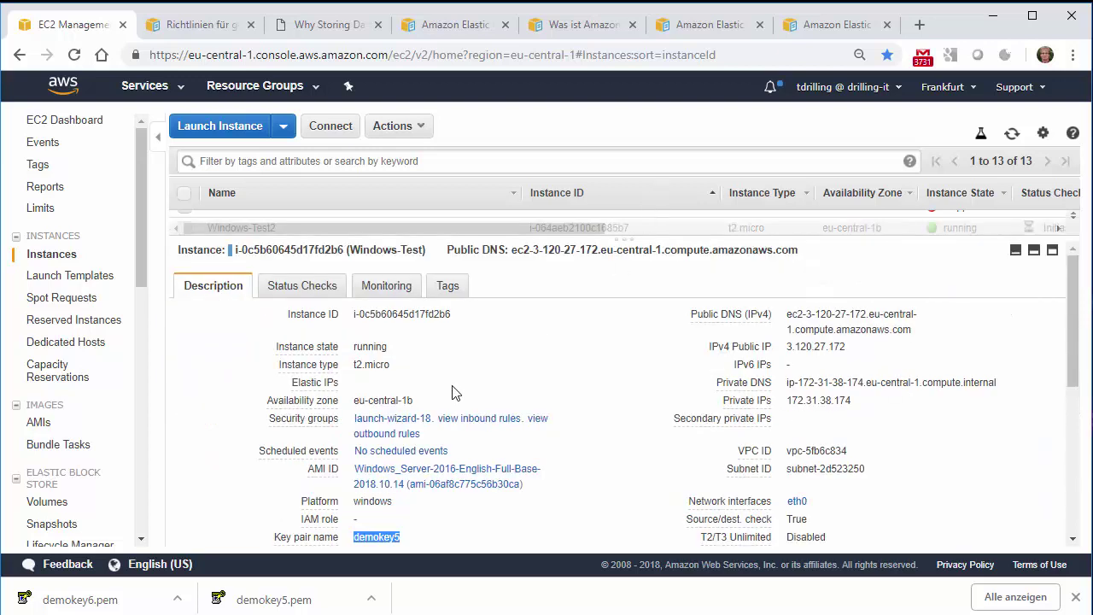
{"action": "left_click", "coordinate": [459, 425]}
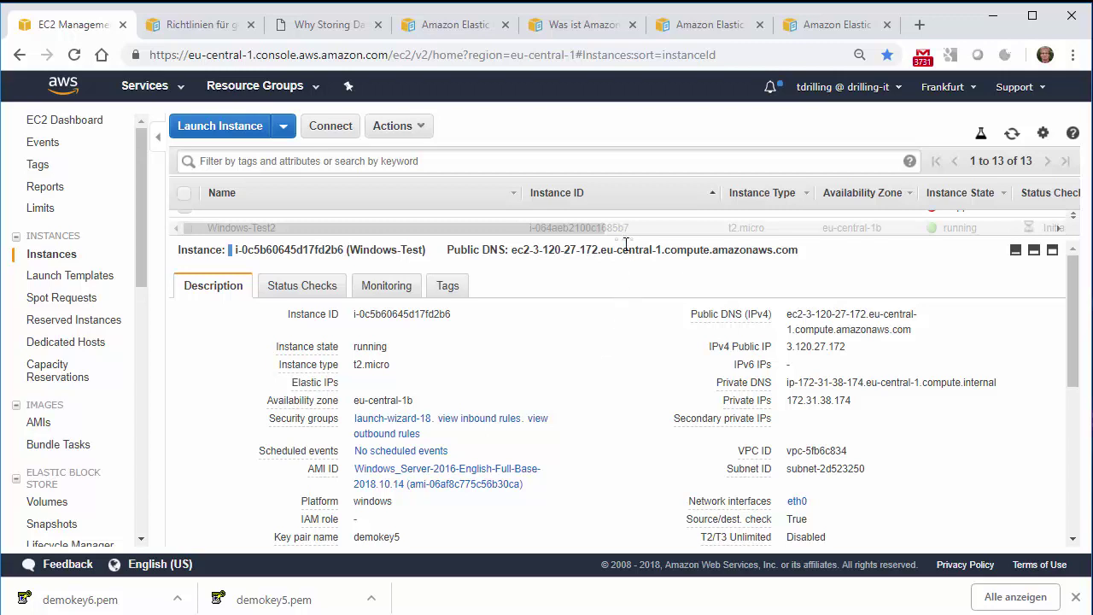
{"action": "left_click_drag", "start_coordinate": [623, 238], "coordinate": [624, 239]}
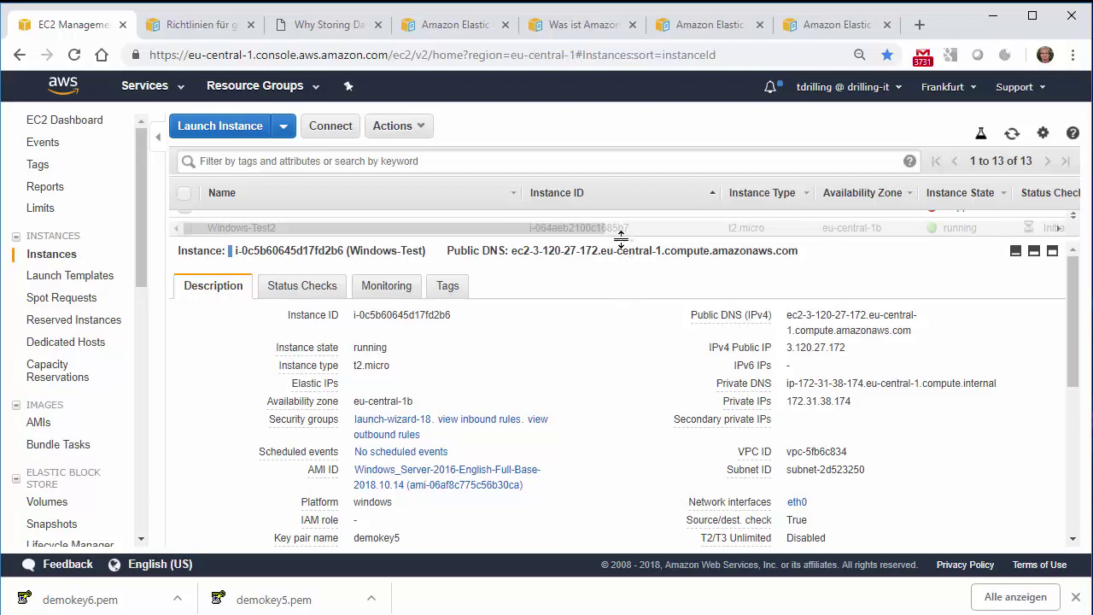
- Enlarge the instance list and decrypt the Windows-Test instance's administrator password using the key pair file demokey5.pem
{"action": "left_click_drag", "start_coordinate": [621, 239], "coordinate": [627, 395]}
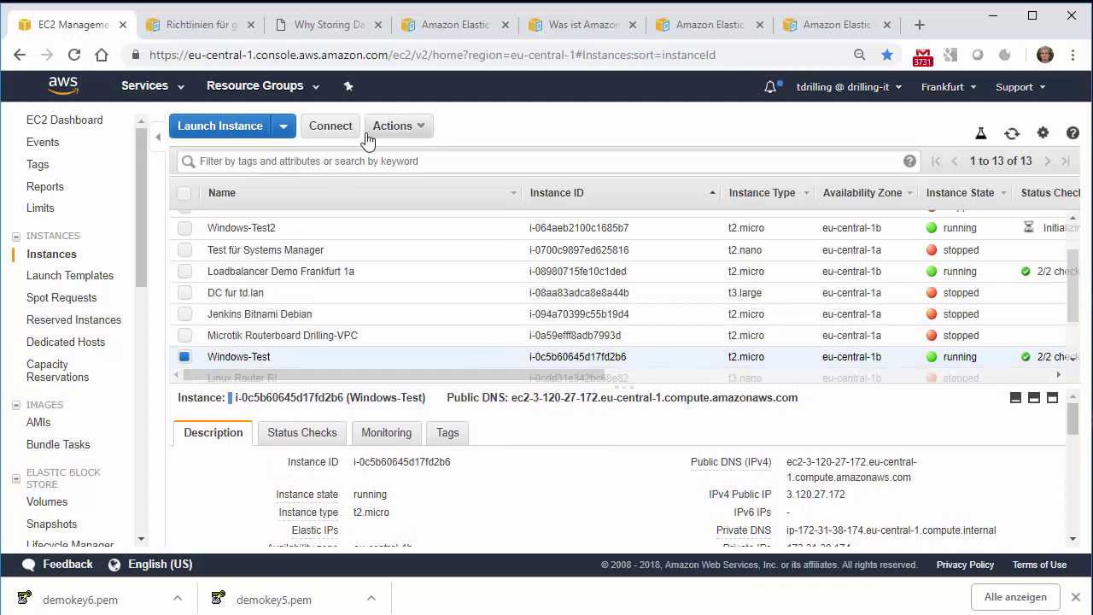
{"action": "left_click", "coordinate": [333, 127]}
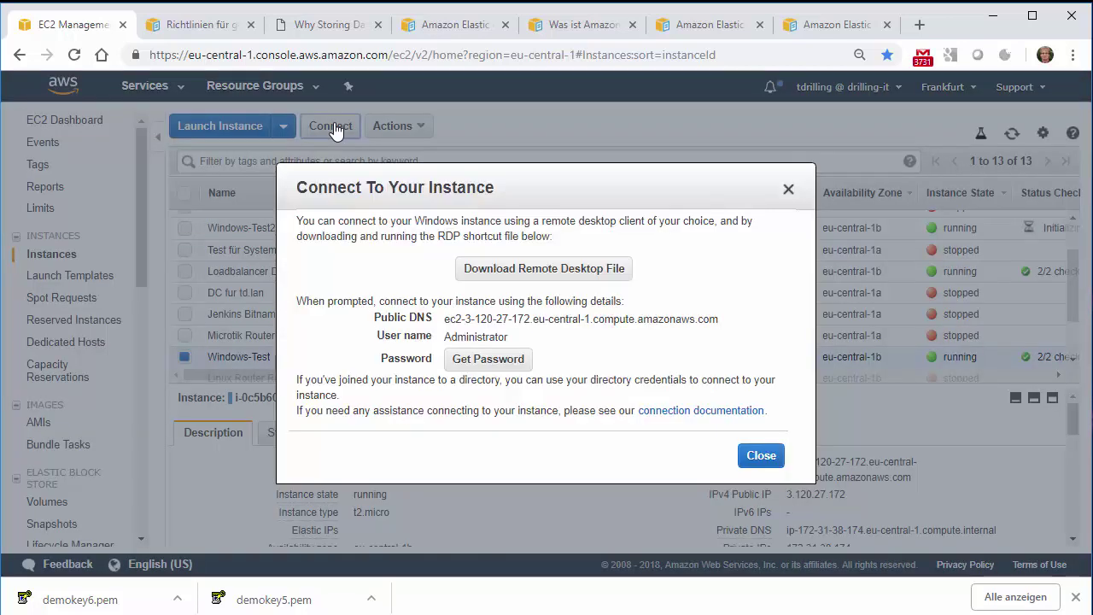
{"action": "left_click", "coordinate": [499, 362]}
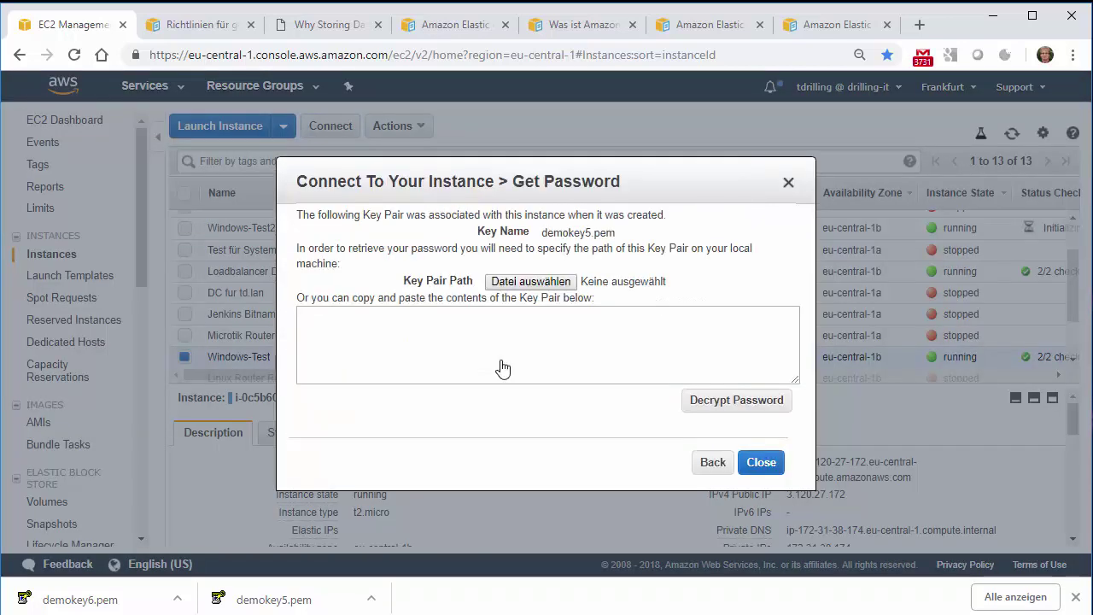
{"action": "left_click", "coordinate": [518, 284]}
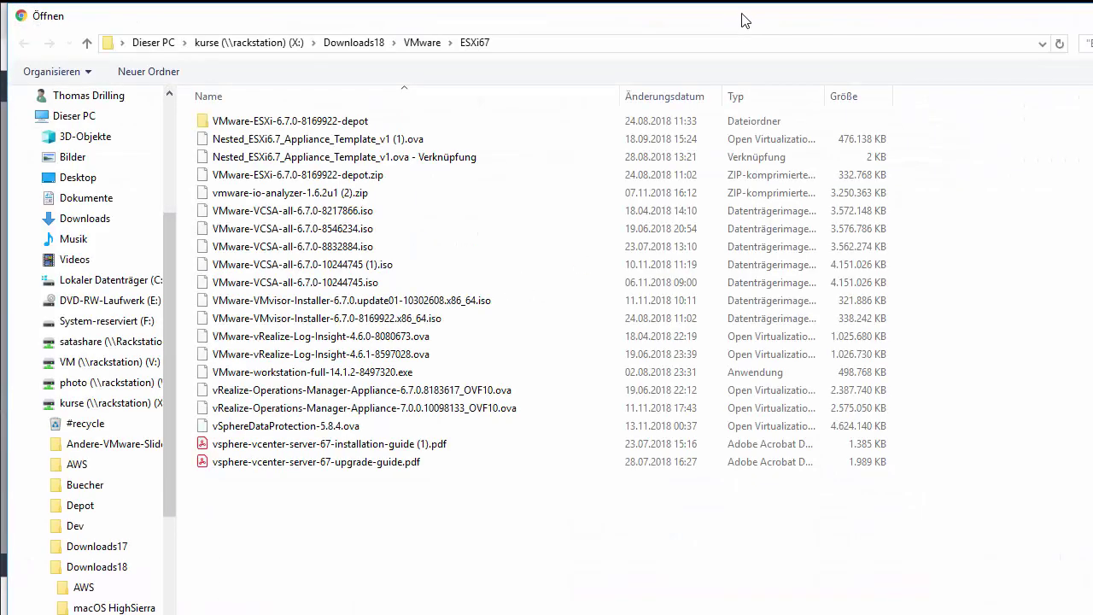
{"action": "key", "text": "Escape"}
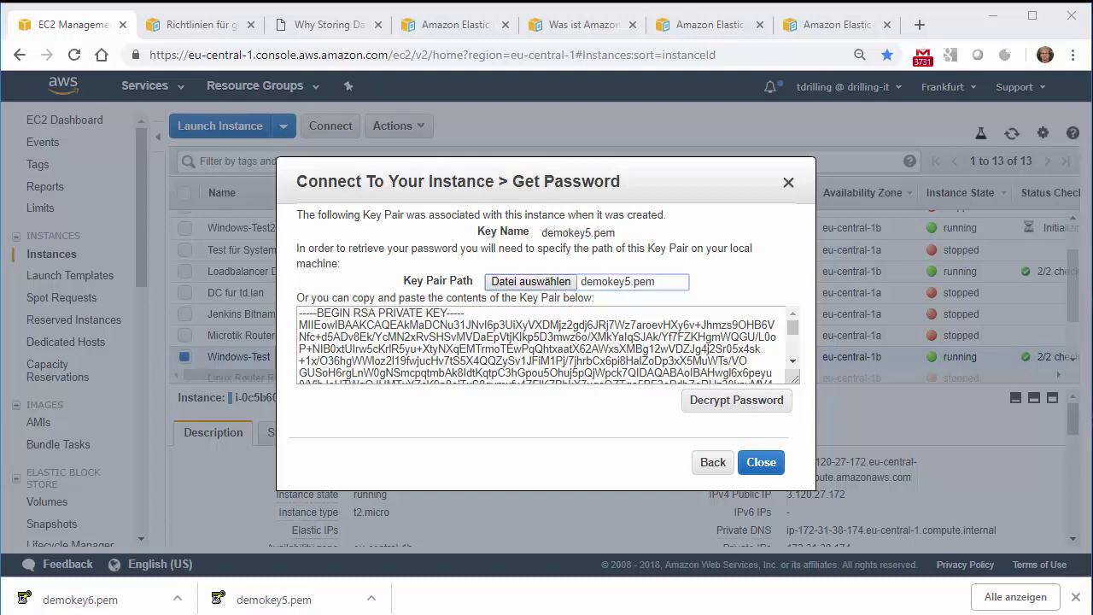
{"action": "key", "text": "Escape"}
{"action": "left_click", "coordinate": [743, 413]}
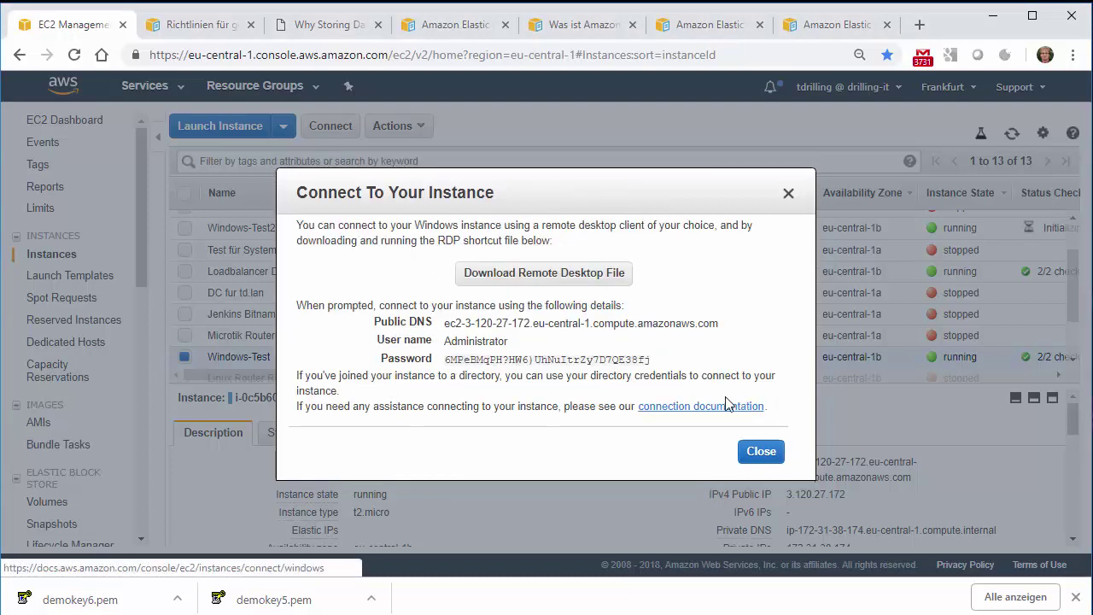
- Copy the decrypted administrator password into a new Notepad++ document and close the instance's connection dialog
{"action": "left_click_drag", "start_coordinate": [445, 358], "coordinate": [653, 356]}
{"action": "key", "text": "ctrl+c"}
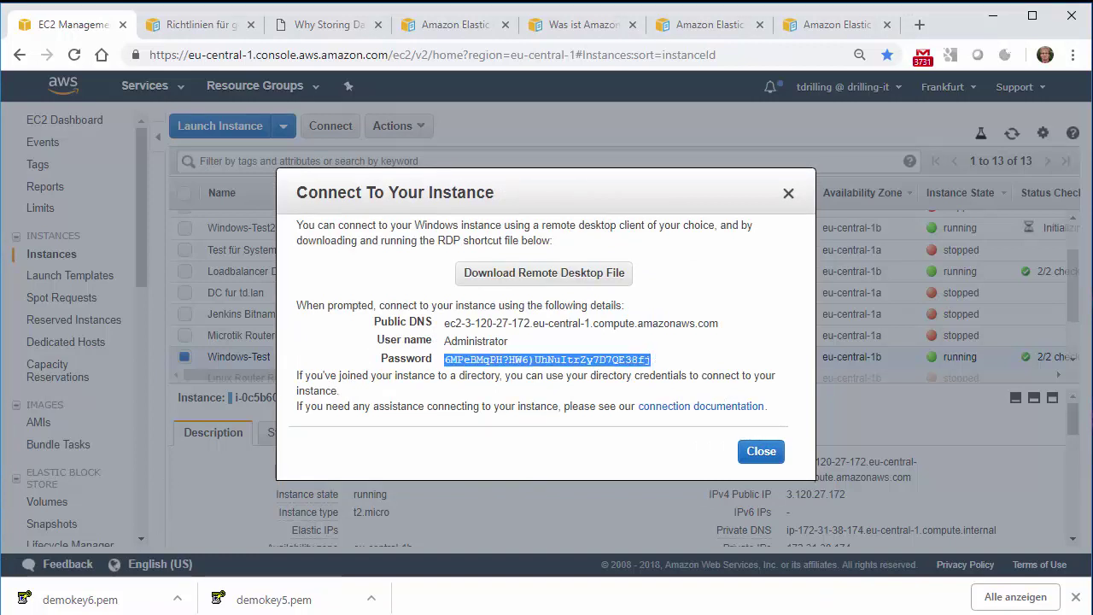
{"action": "key", "text": "alt+Tab"}
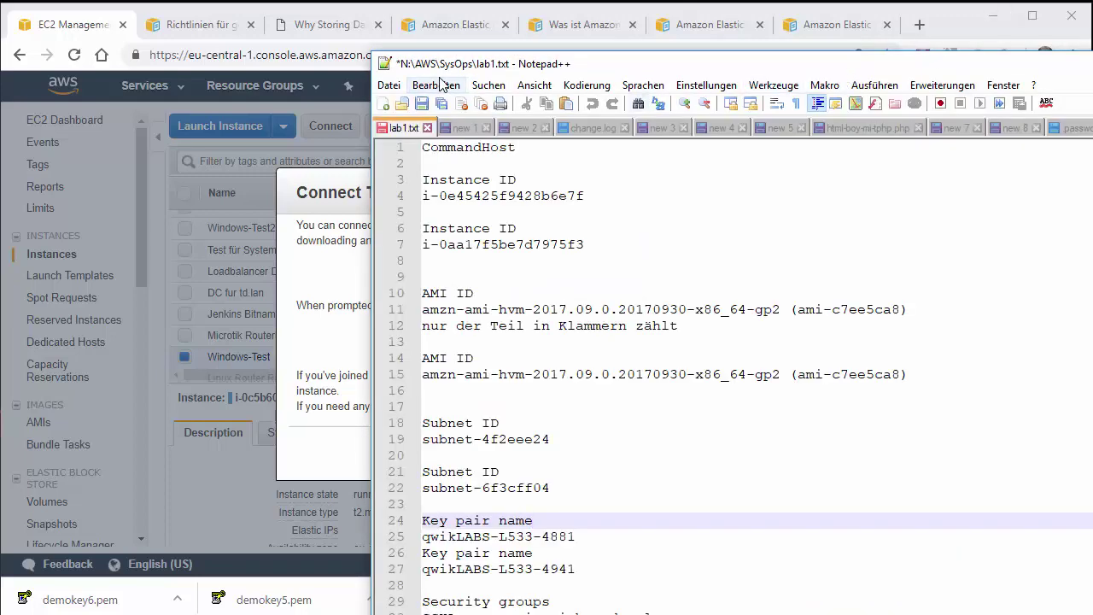
{"action": "left_click", "coordinate": [389, 84]}
{"action": "left_click", "coordinate": [404, 106]}
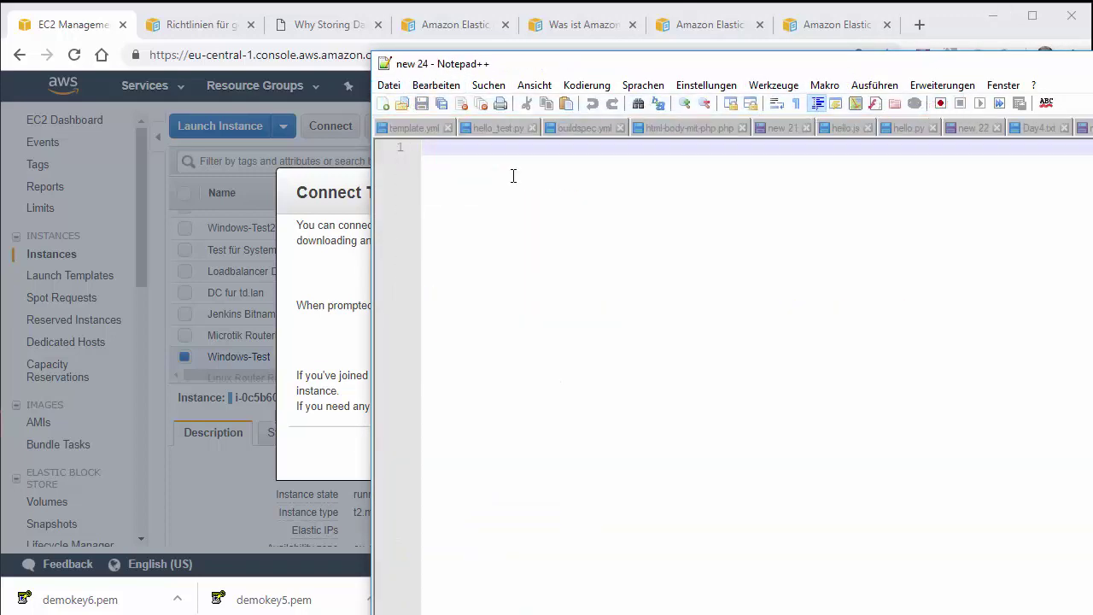
{"action": "key", "text": "ctrl+v"}
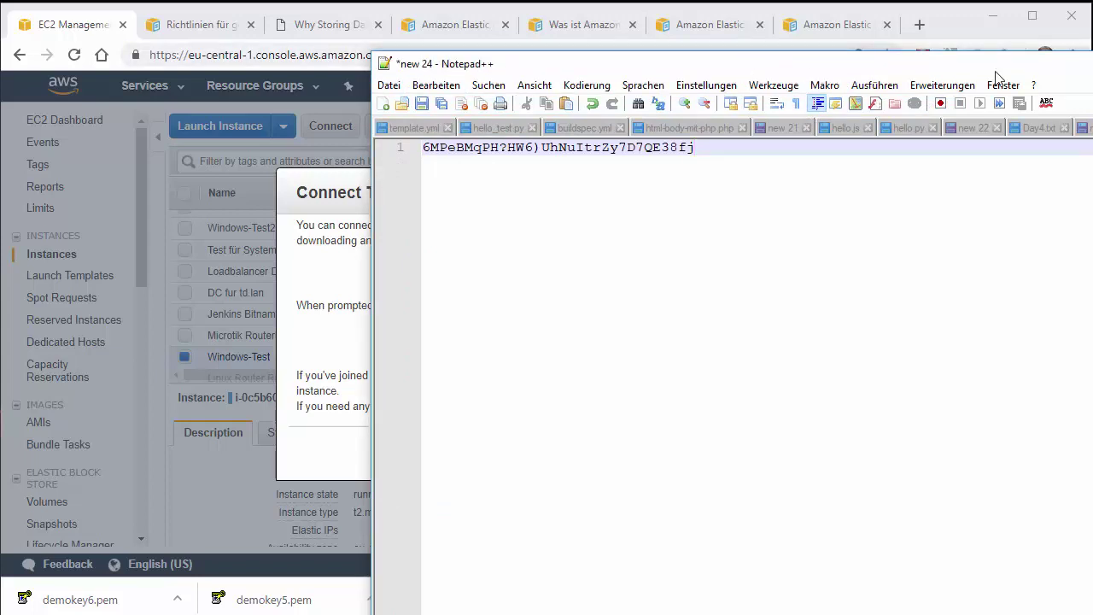
{"action": "key", "text": "alt+Tab"}
{"action": "left_click", "coordinate": [763, 453]}
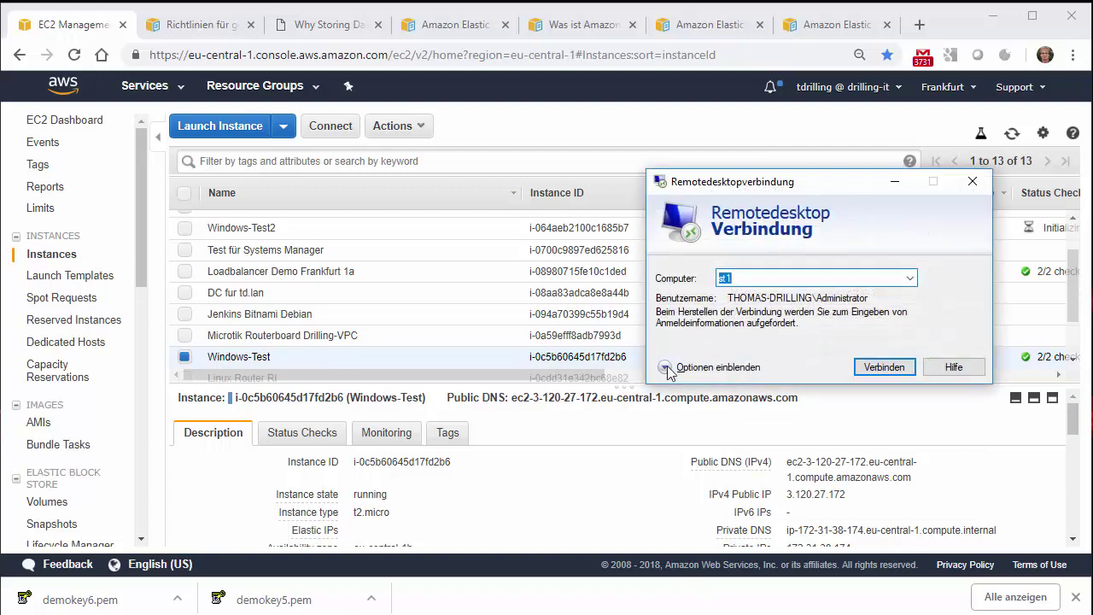
- In Remote Desktop Connection's expanded options, set the computer to Windows-Test's public IP 3.120.27.172 and the user name to \Administrator
{"action": "left_click", "coordinate": [666, 368]}
{"action": "left_click_drag", "start_coordinate": [866, 183], "coordinate": [733, 111]}
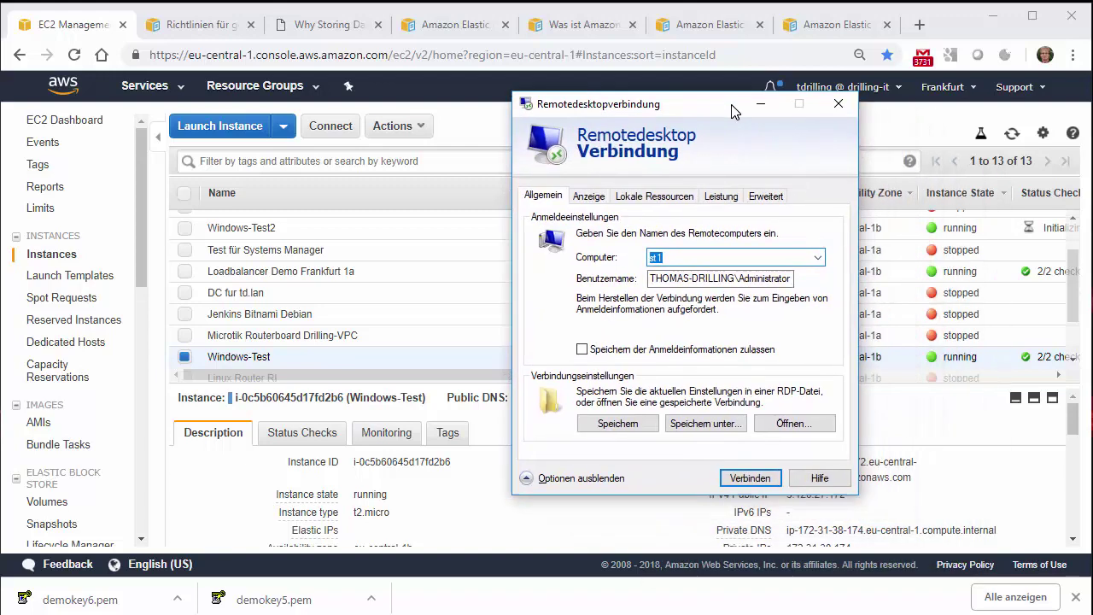
{"action": "left_click", "coordinate": [695, 254]}
{"action": "left_click", "coordinate": [760, 103]}
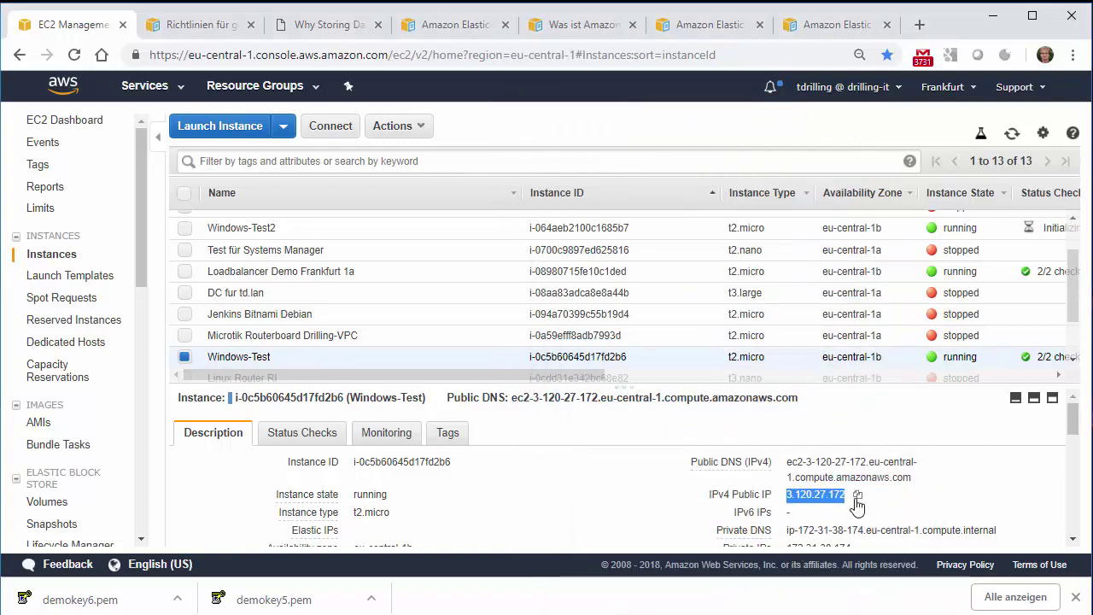
{"action": "left_click_drag", "start_coordinate": [786, 495], "coordinate": [856, 504]}
{"action": "key", "text": "ctrl+c"}
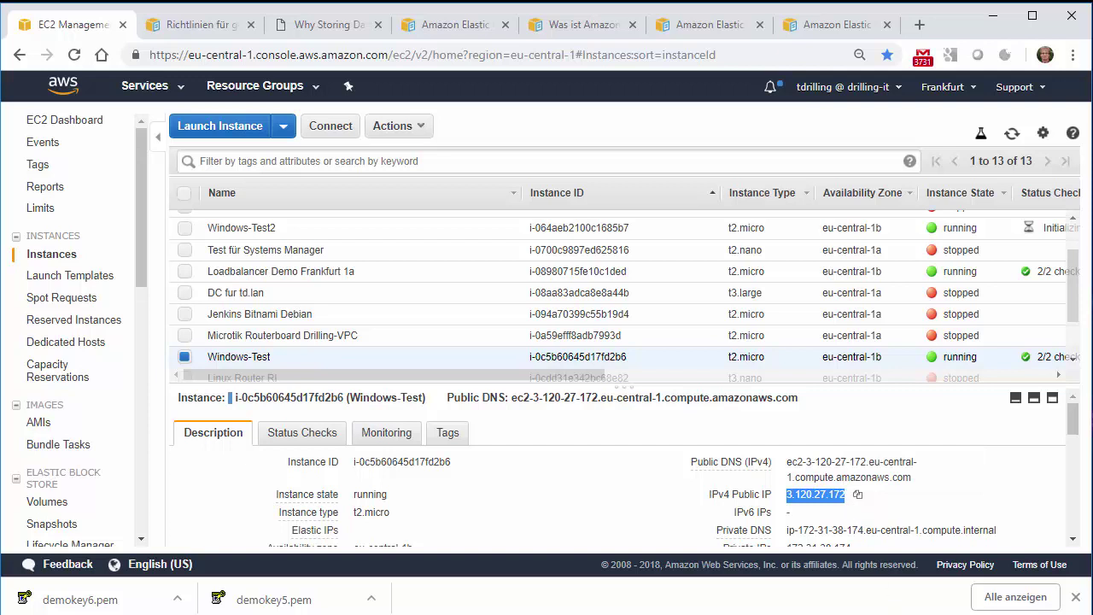
{"action": "key", "text": "alt+Tab"}
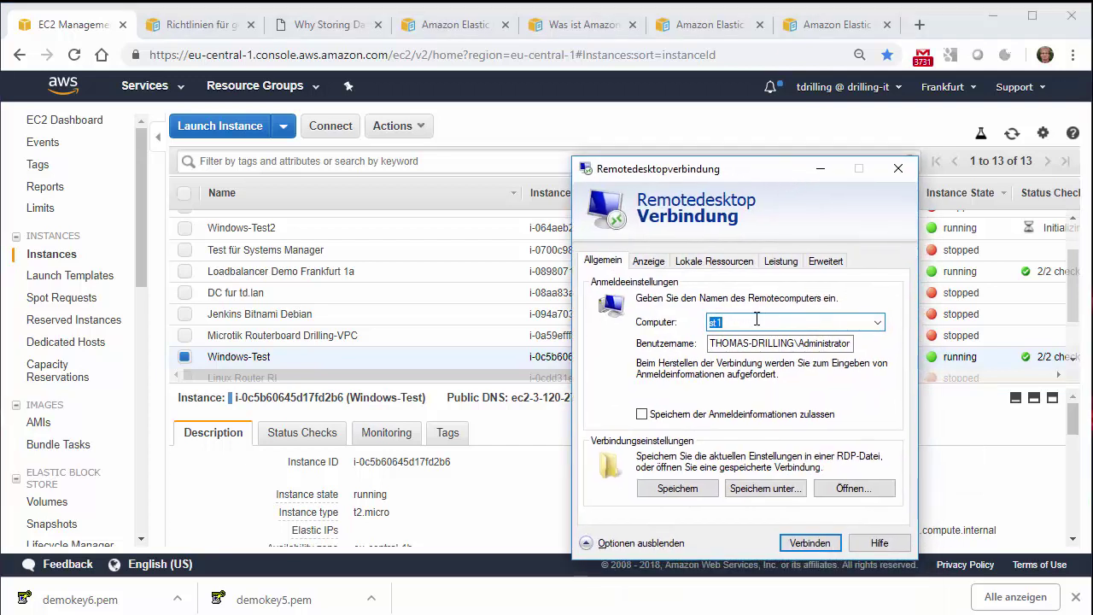
{"action": "key", "text": "ctrl+v"}
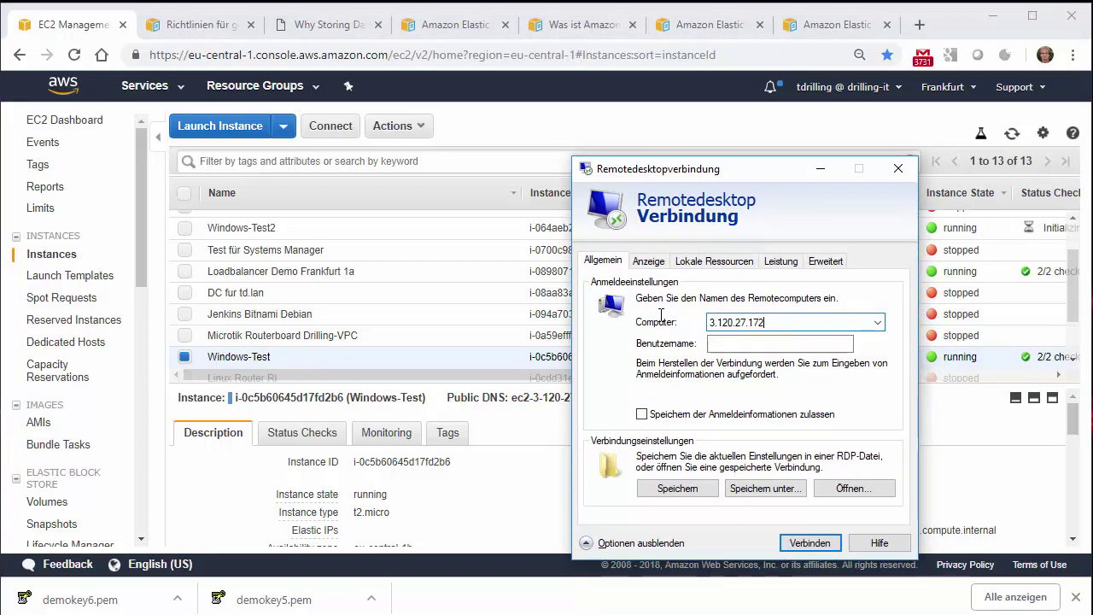
{"action": "left_click", "coordinate": [725, 345]}
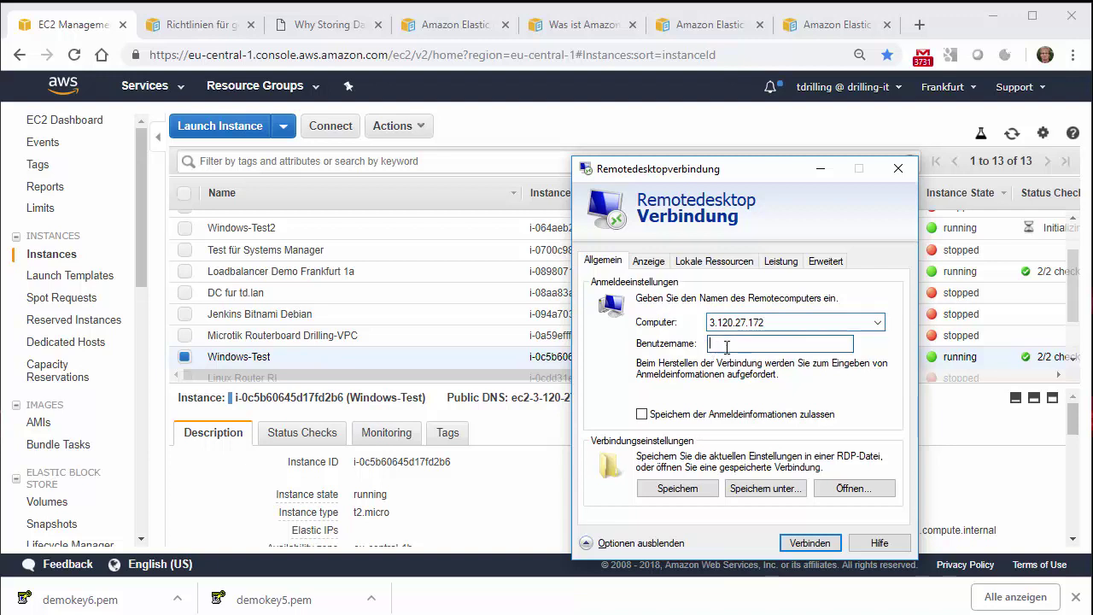
{"action": "type", "text": "\\Administrator"}
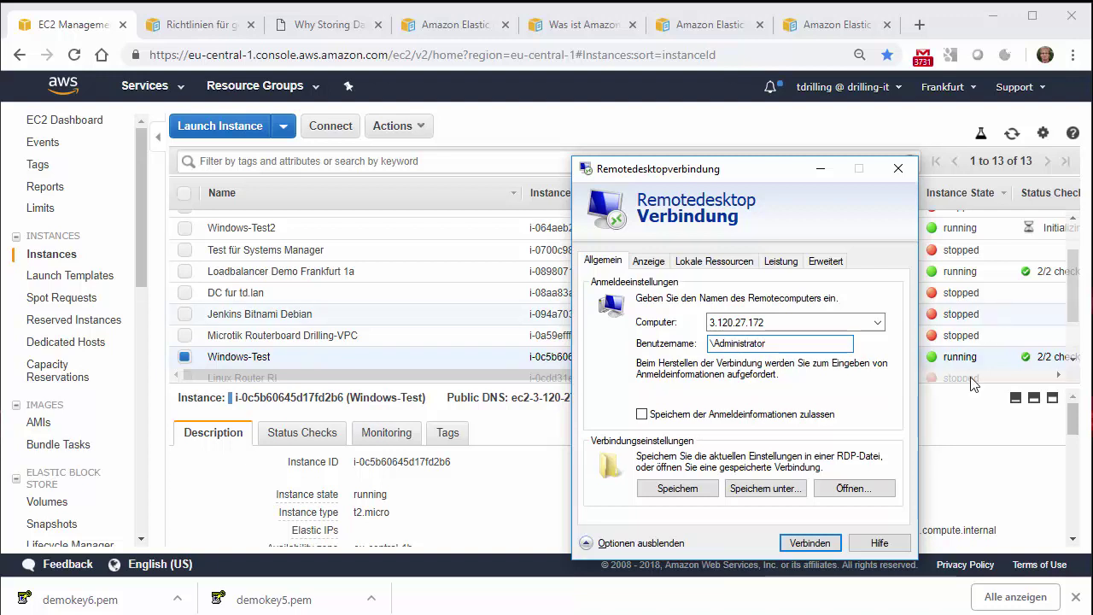
- Connect to the remote computer with the administrator password and accept its untrusted certificate
{"action": "left_click", "coordinate": [822, 544]}
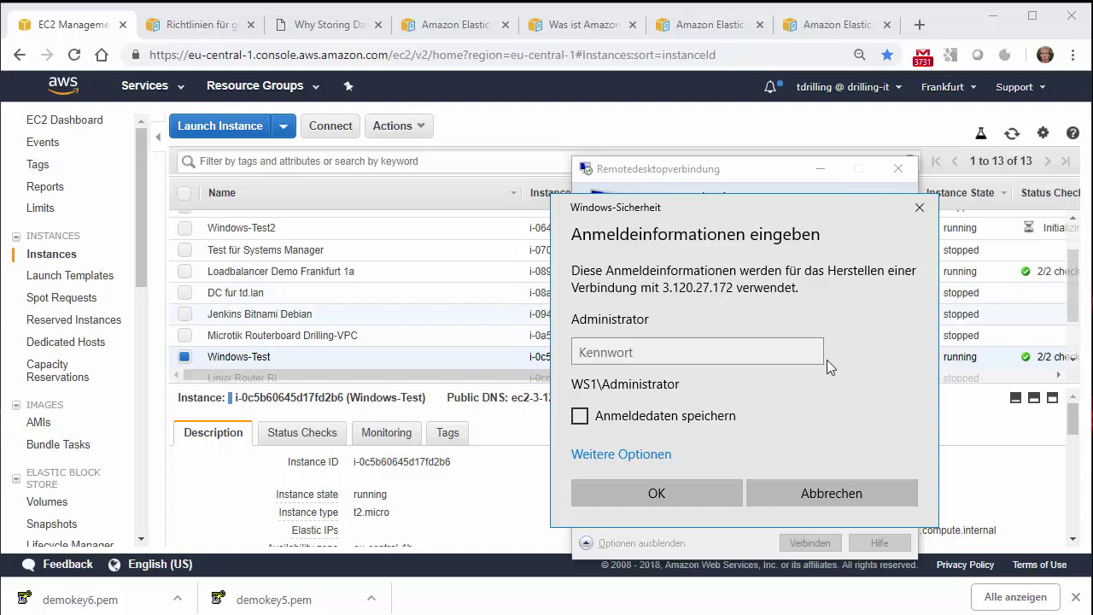
{"action": "left_click", "coordinate": [738, 342]}
{"action": "key", "text": "ctrl+v"}
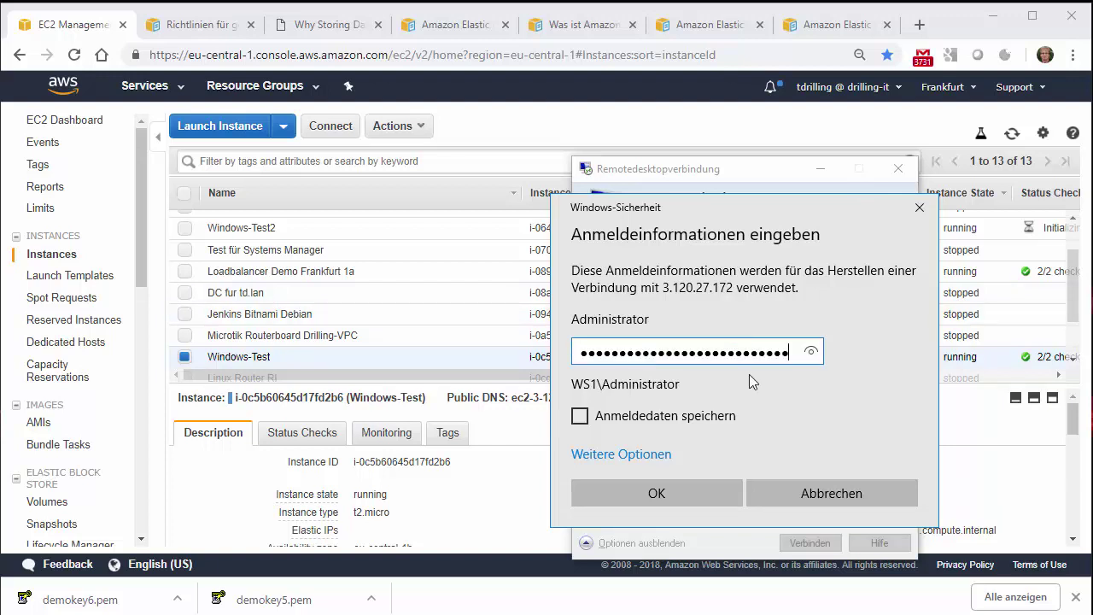
{"action": "left_click", "coordinate": [707, 493]}
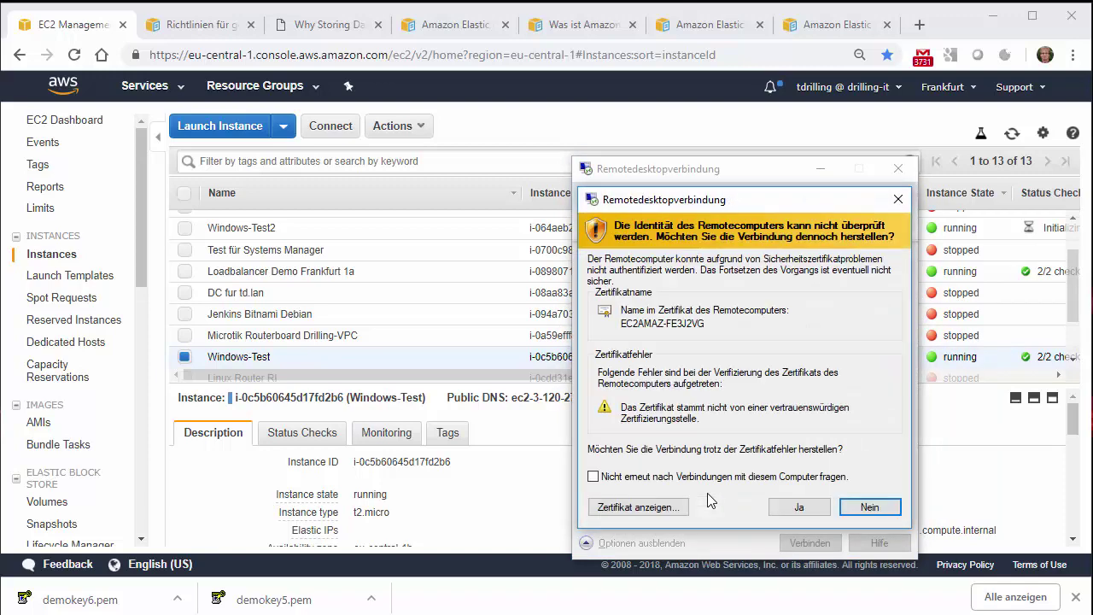
{"action": "left_click", "coordinate": [796, 507]}
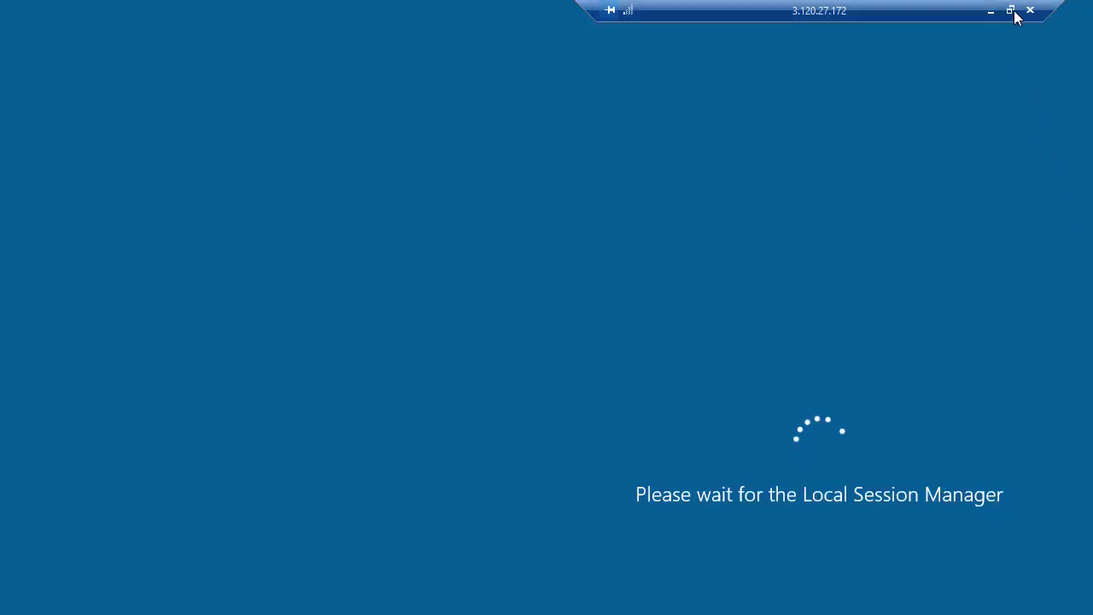
- Take the remote desktop session out of full screen and enlarge its window to nearly fill the screen
{"action": "left_click", "coordinate": [1010, 9]}
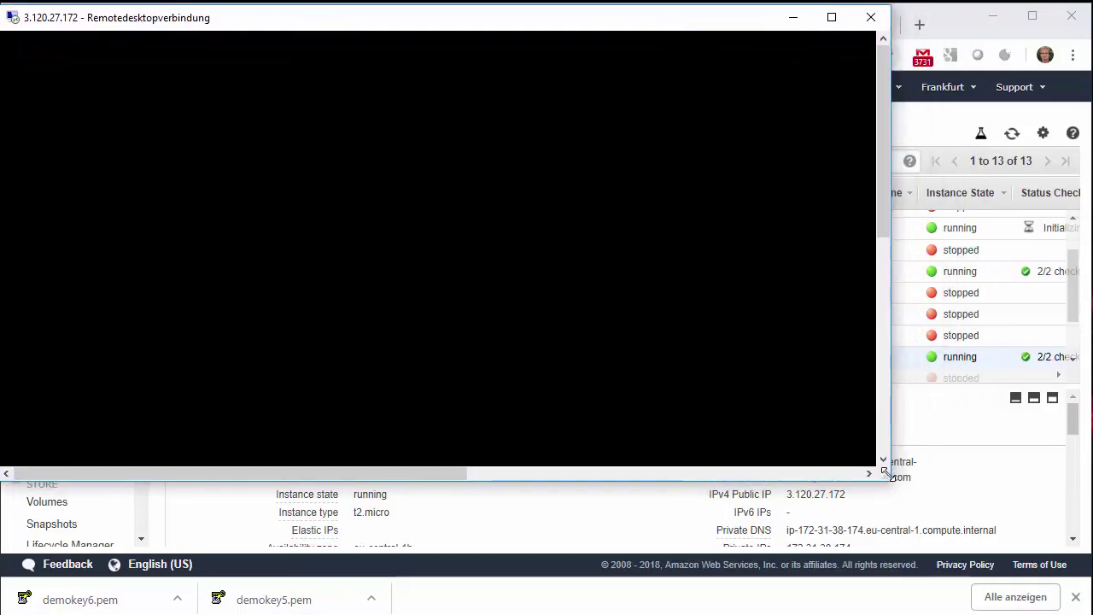
{"action": "left_click_drag", "start_coordinate": [886, 475], "coordinate": [1065, 613]}
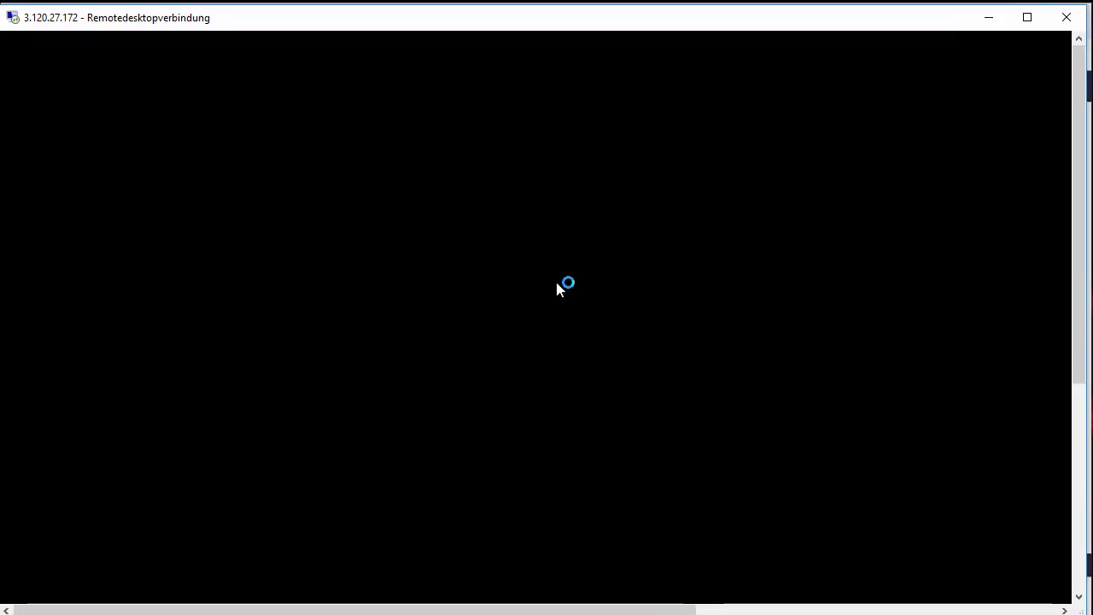